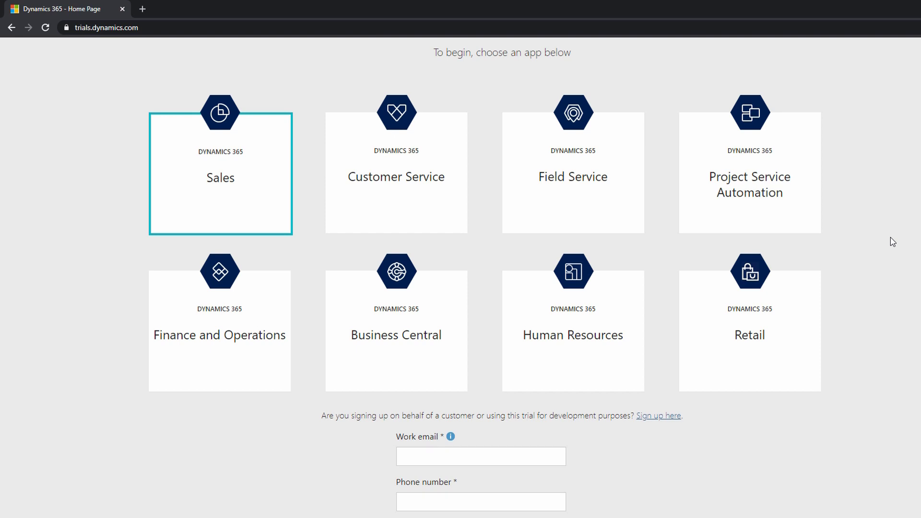
Choose the Dynamics 365 Sales trial and continue to the customer or development sign-up without signing in as a partner.
scroll(890, 238, up, 2)
scroll(890, 242, down, 2)
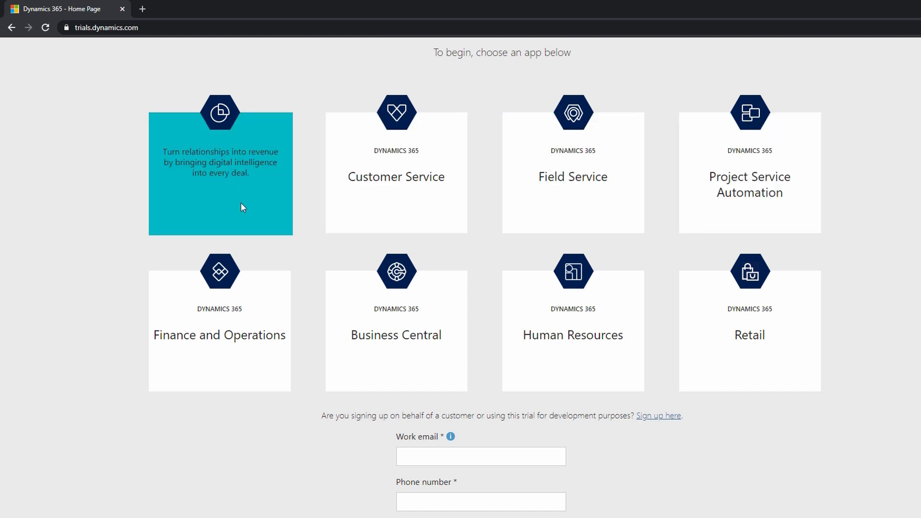
click(220, 188)
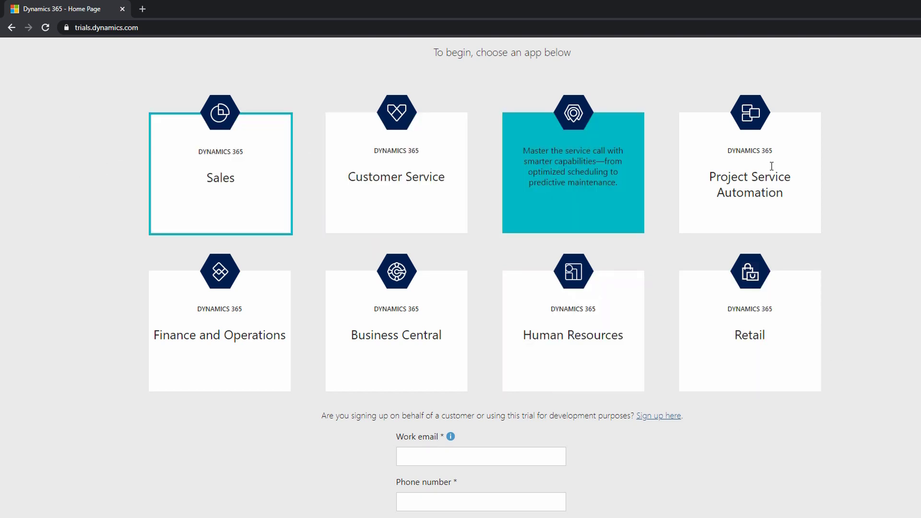
click(246, 180)
click(481, 456)
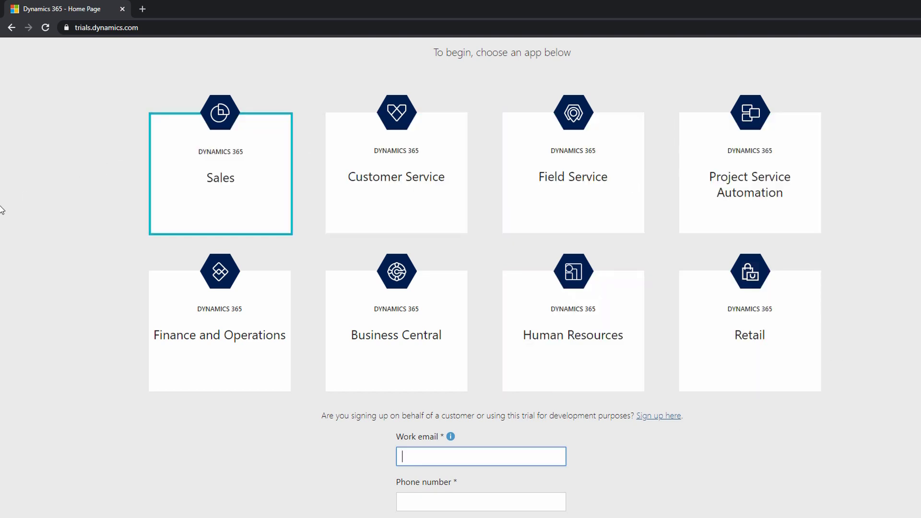
scroll(82, 235, down, 1)
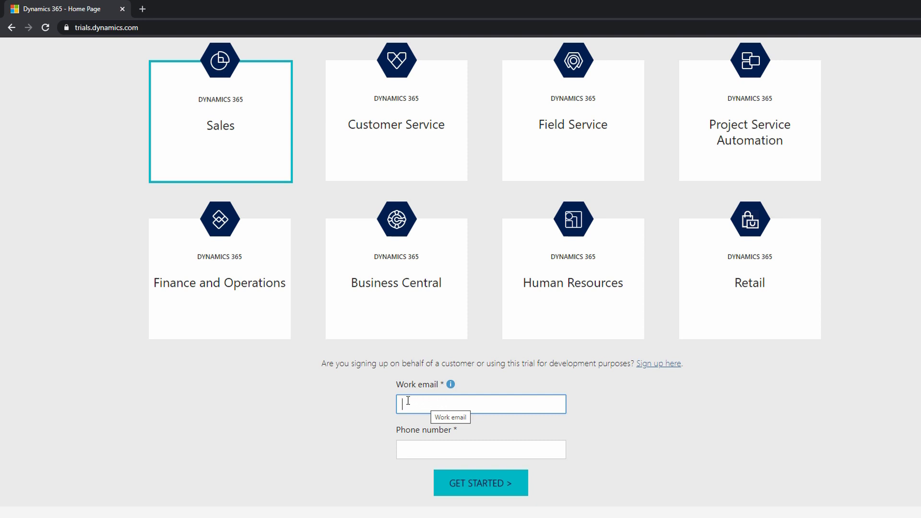
click(375, 408)
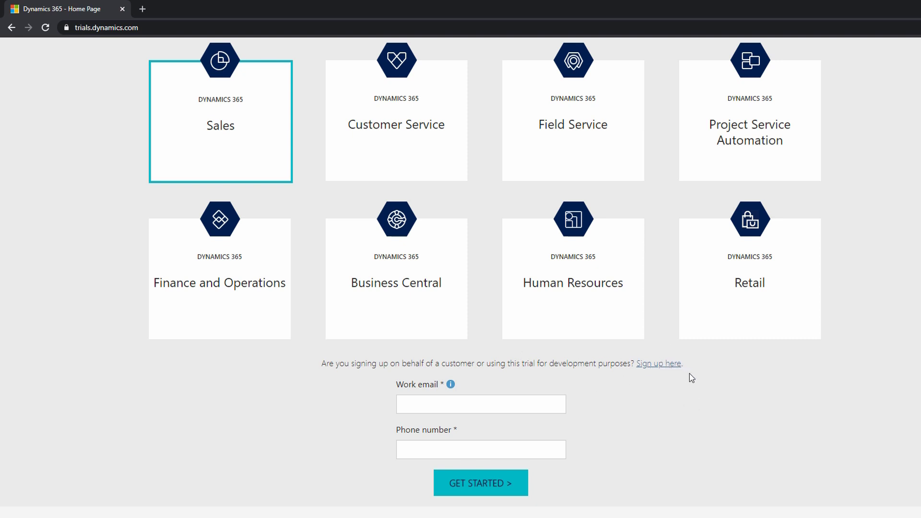
click(661, 364)
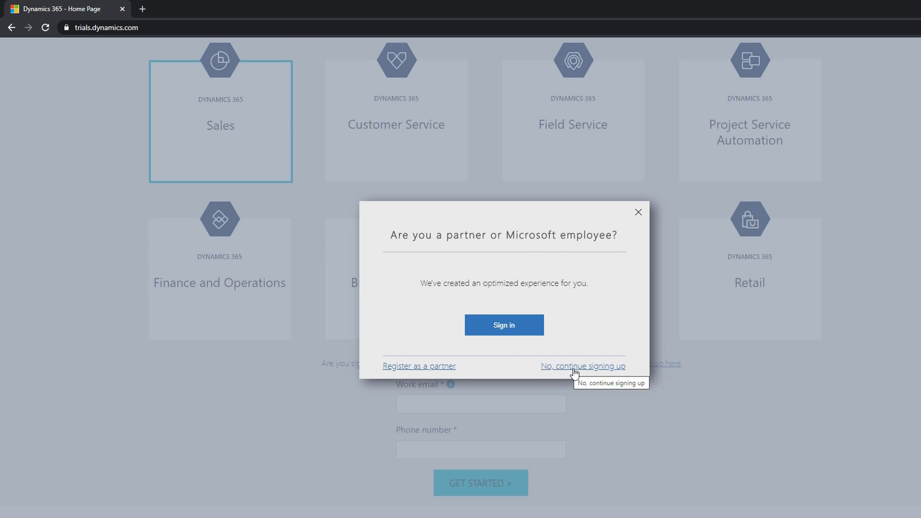
click(605, 368)
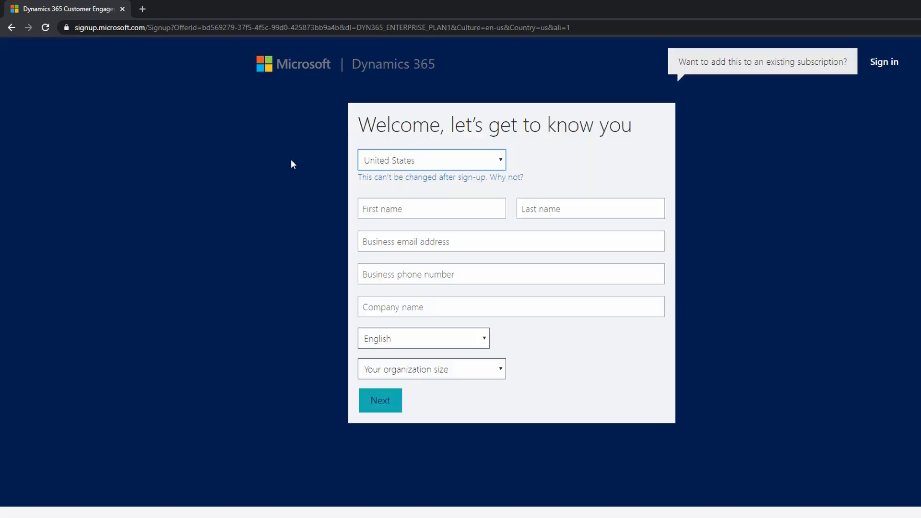
Keep United States as the country and enter the registrant's first and last name in the sign-up form.
click(420, 166)
click(420, 165)
key(Tab)
key(Tab)
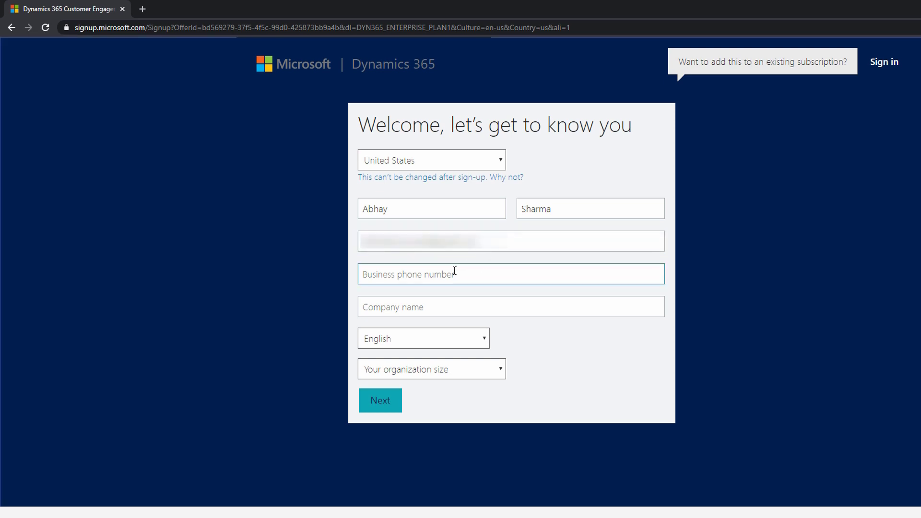
Fill in the business email address and the business phone number.
click(454, 272)
text(9876543210)
key(Tab)
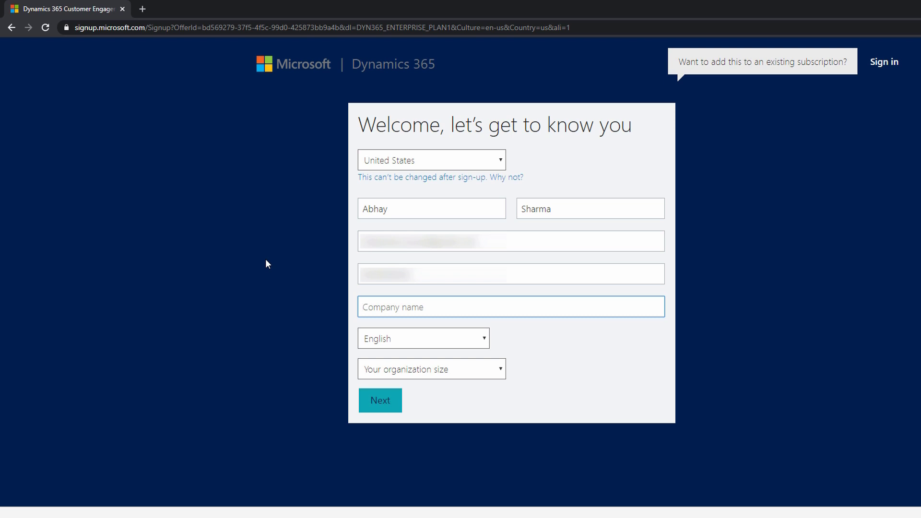
Enter the registrant's full name as the company name.
key(Tab)
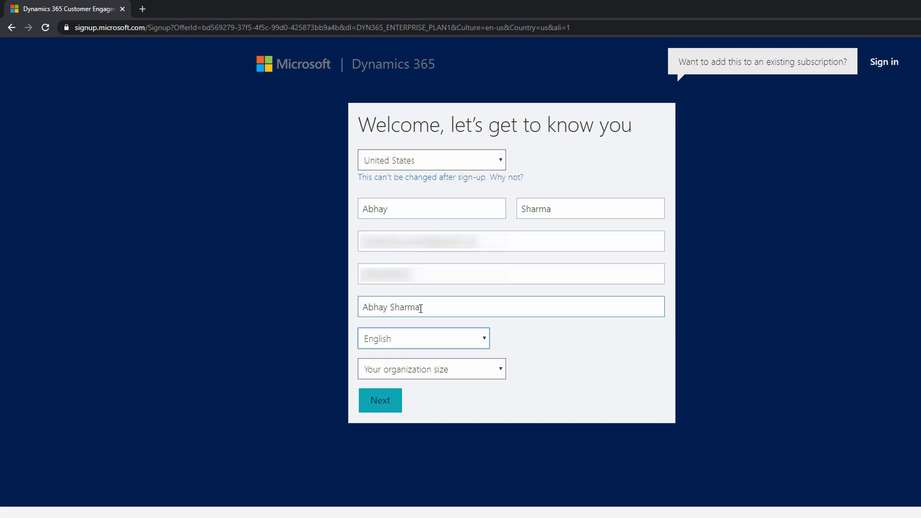
Keep English as the language, set the organization size to 1 person and continue to the user ID form.
click(415, 336)
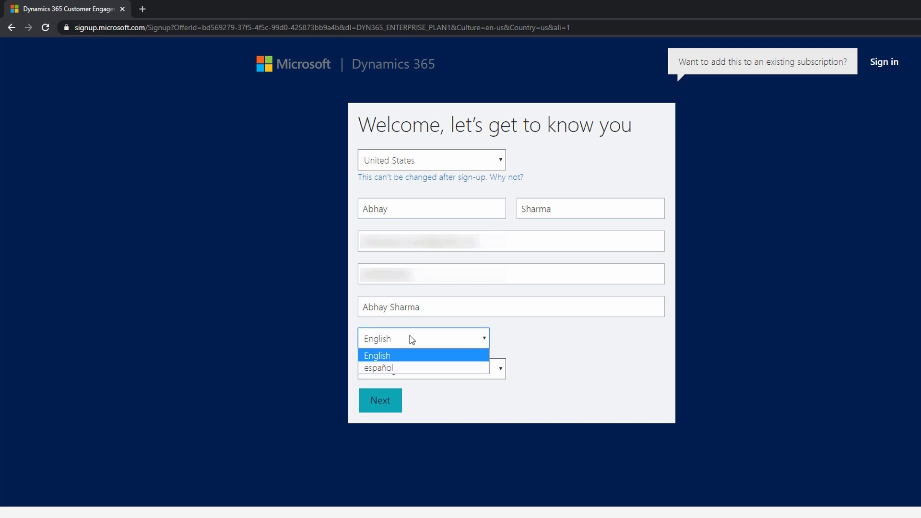
click(326, 334)
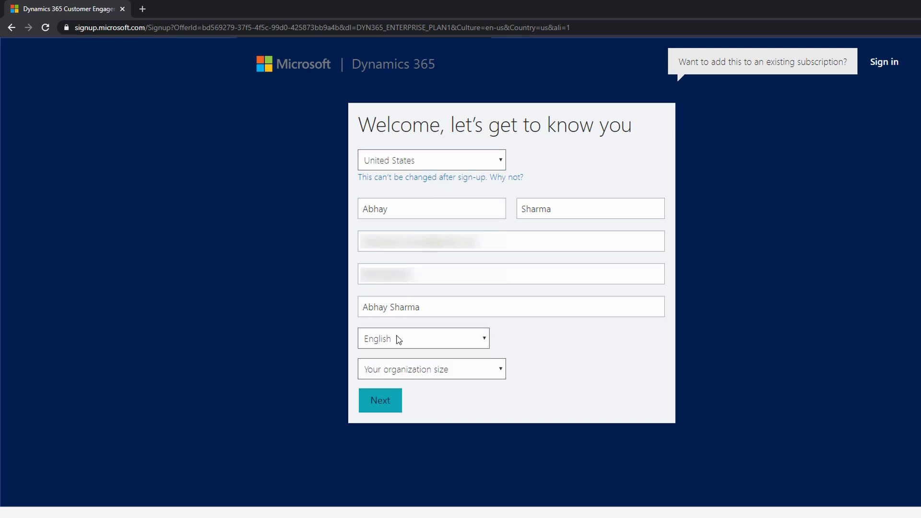
click(397, 338)
click(336, 326)
click(396, 373)
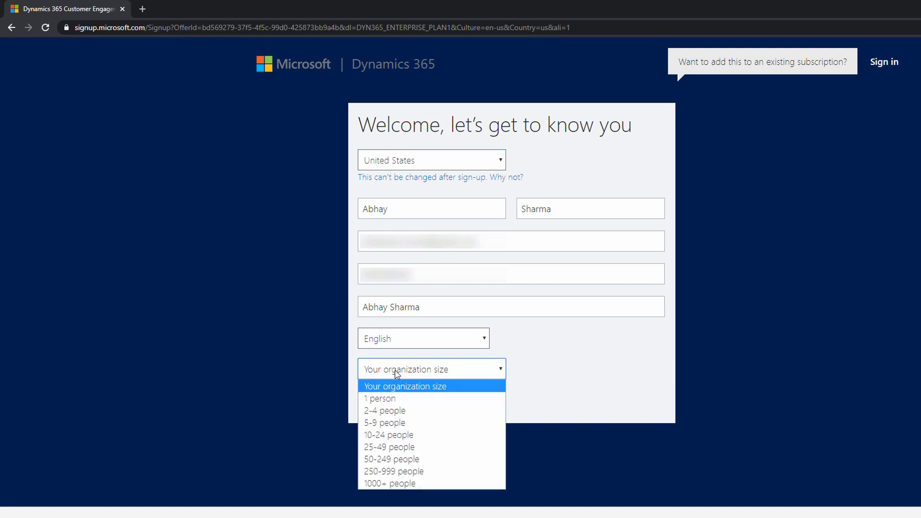
click(430, 398)
click(312, 363)
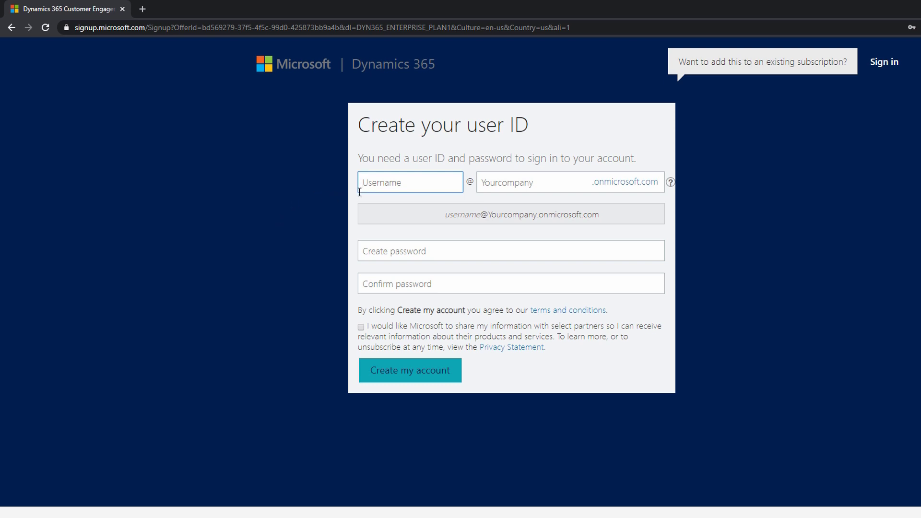
Enter the account username and try microsoft as the company part of the onmicrosoft.com domain.
text(abhay)
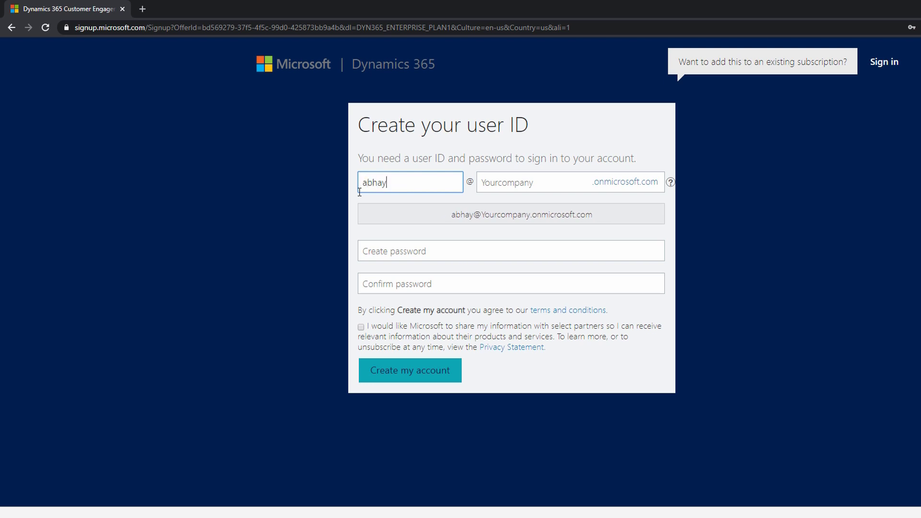
key(Tab)
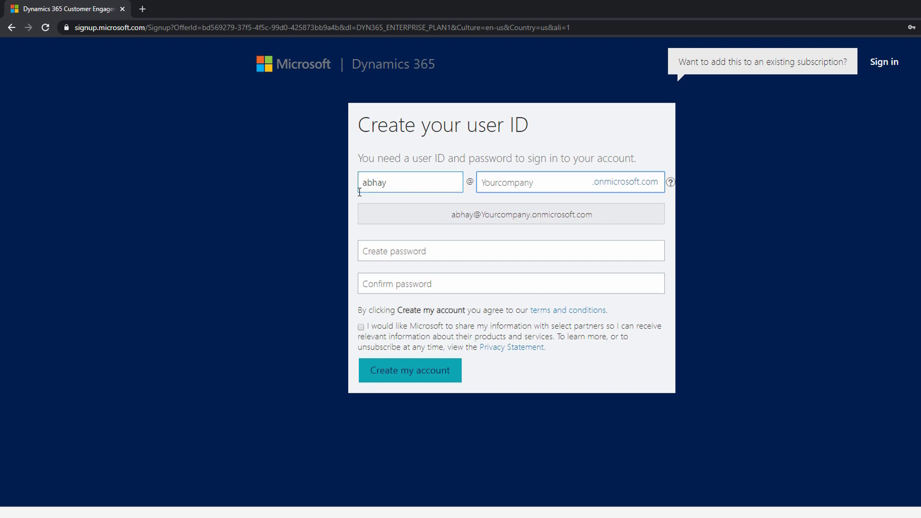
text(microsoft)
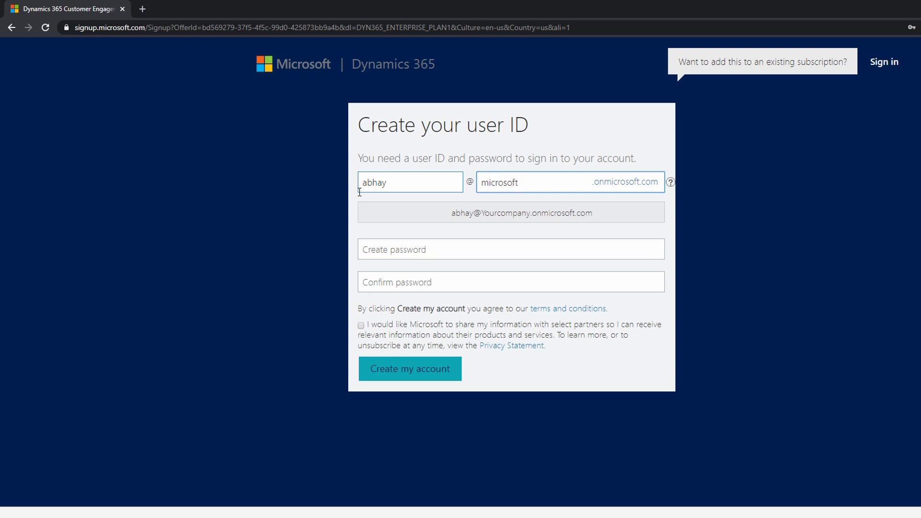
click(327, 238)
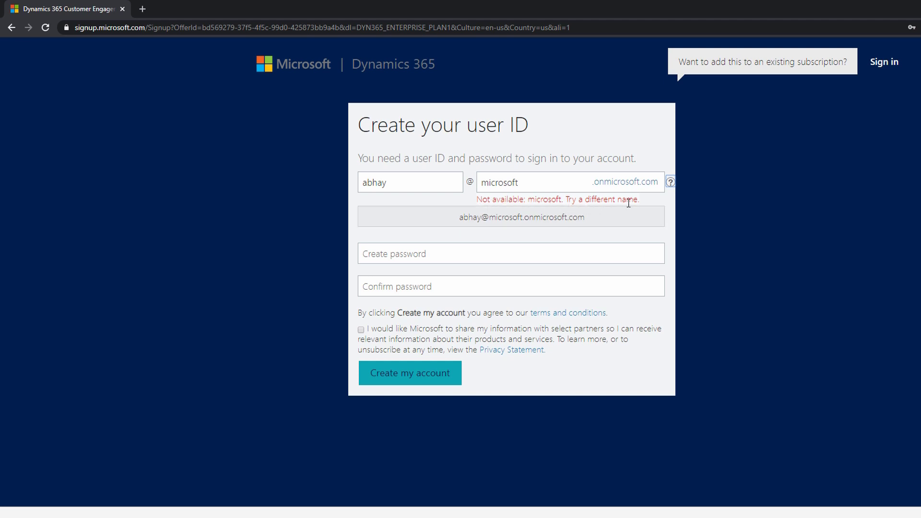
Replace the company part of the user ID domain with mbseriescourses.
click(547, 184)
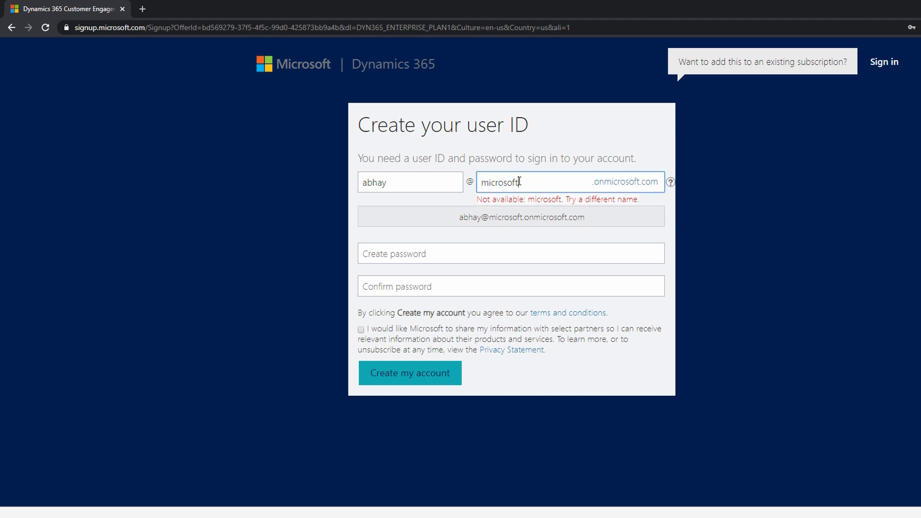
double_click(522, 183)
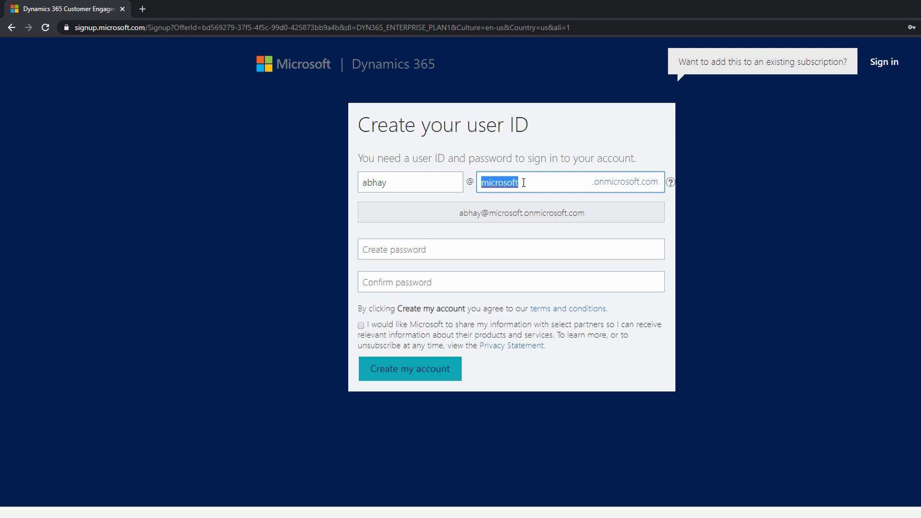
text(mbseriescourses)
key(Tab)
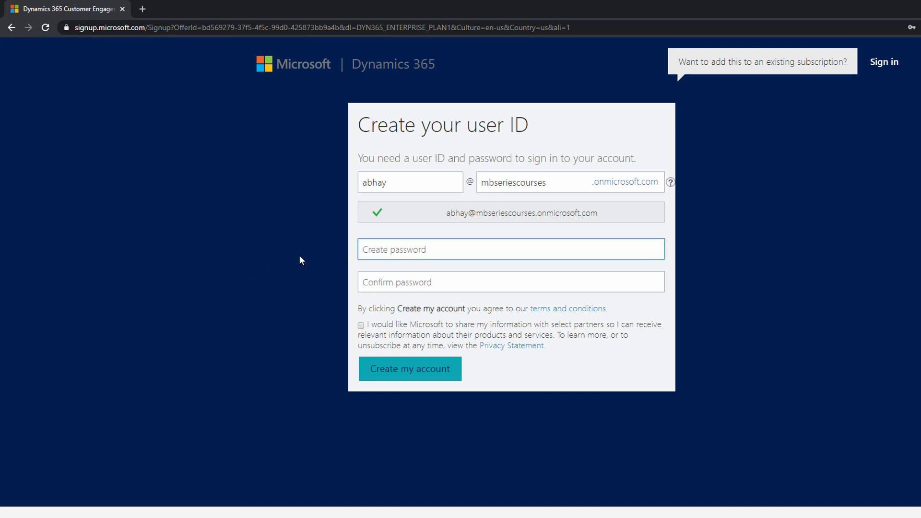
Enter the account password in both the create and confirm password fields.
text(*********)
key(Tab)
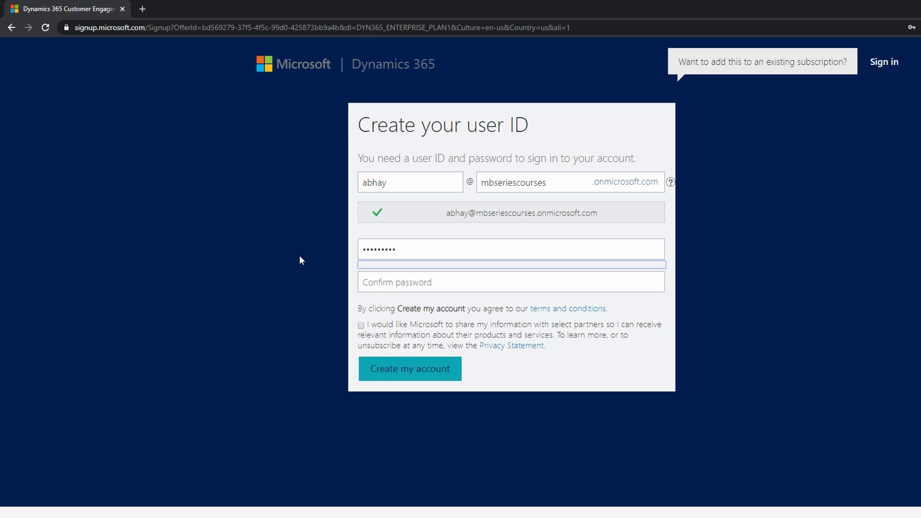
text(*********)
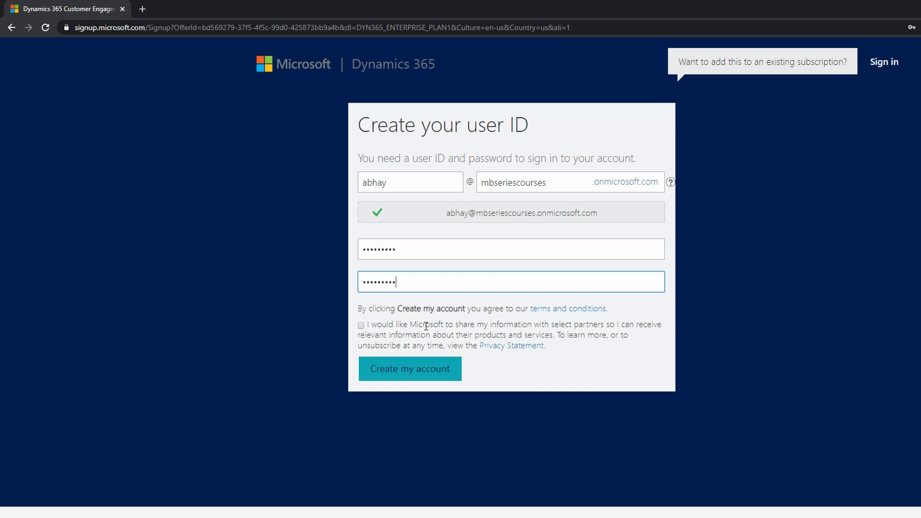
Opt in to sharing information with select partners and create the account.
click(360, 326)
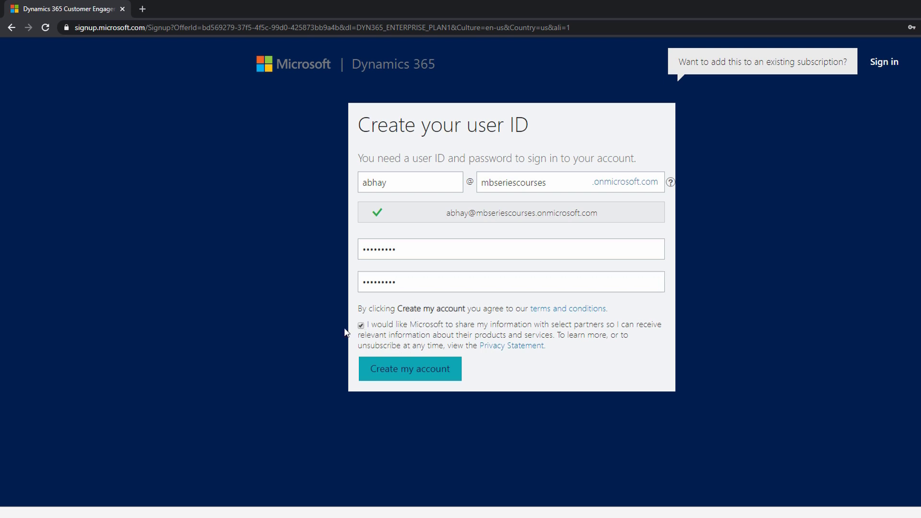
click(400, 374)
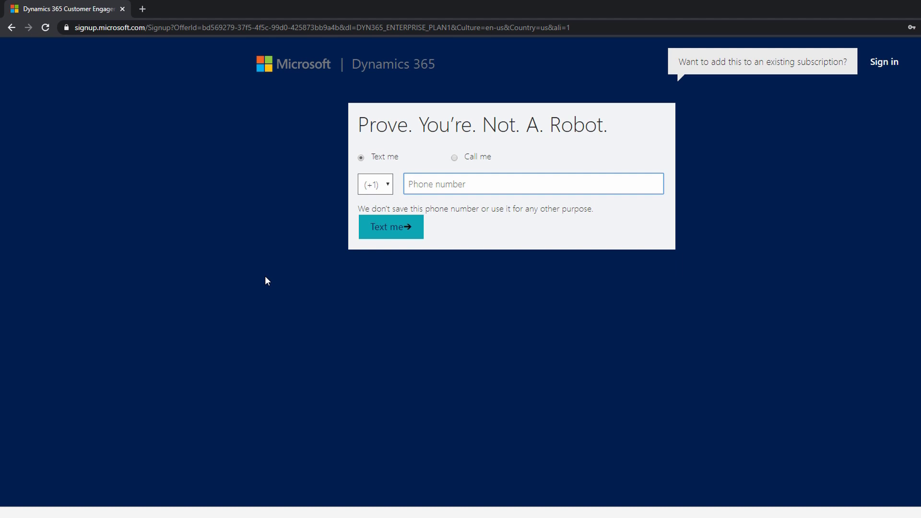
Set the country code to +91, enter the phone number and request the verification text message.
click(375, 184)
click(451, 320)
click(454, 192)
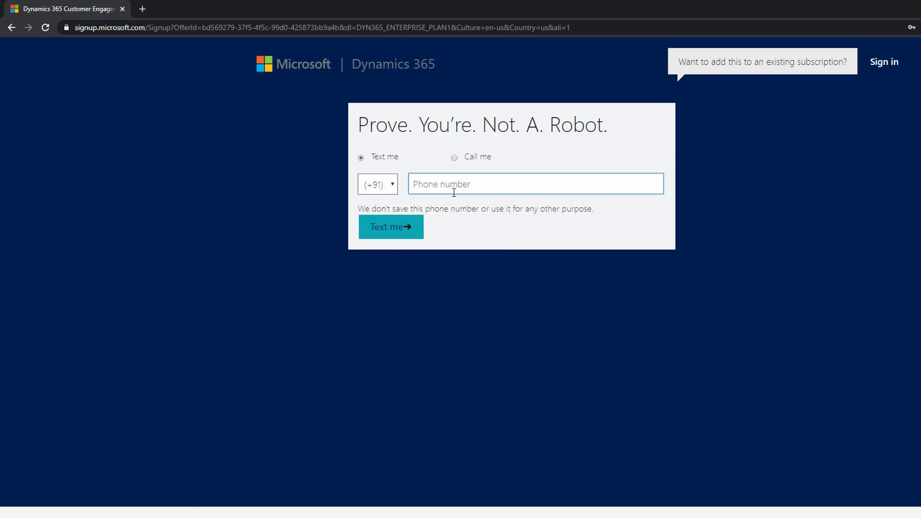
text(••••••••••)
click(406, 228)
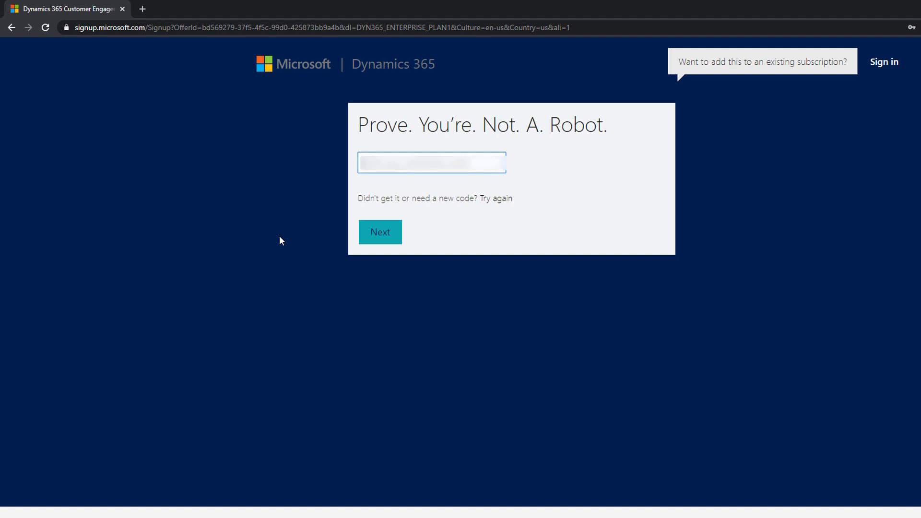
Enter the received verification code and submit it.
text(******)
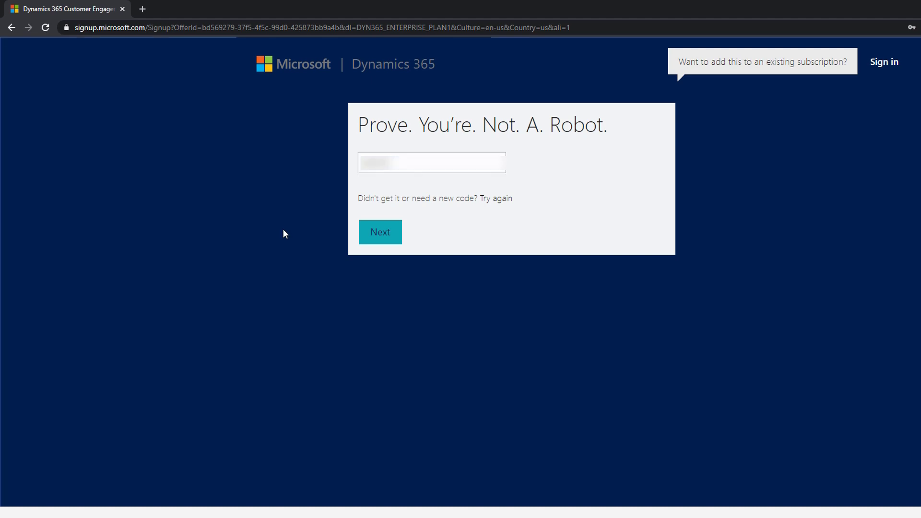
click(369, 236)
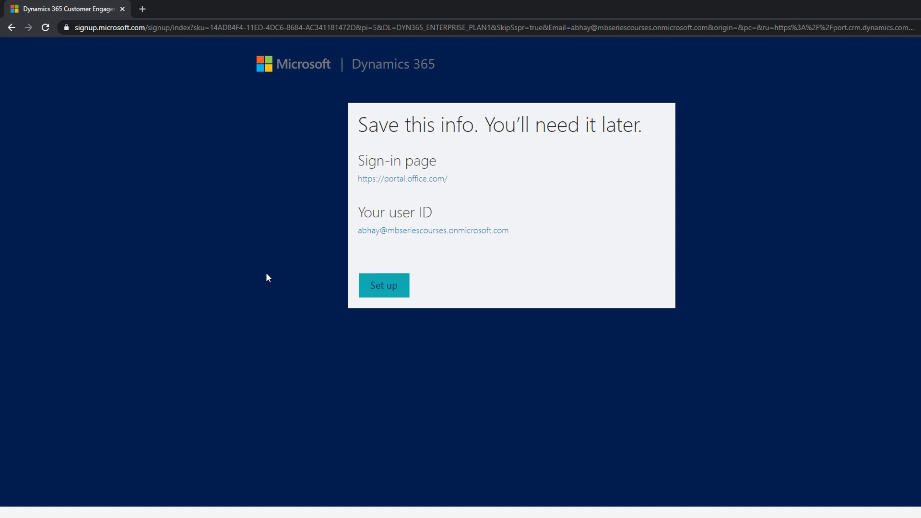
Start the trial setup, choose the "All of these" scenario with US Dollar kept as currency, and complete the setup.
click(381, 290)
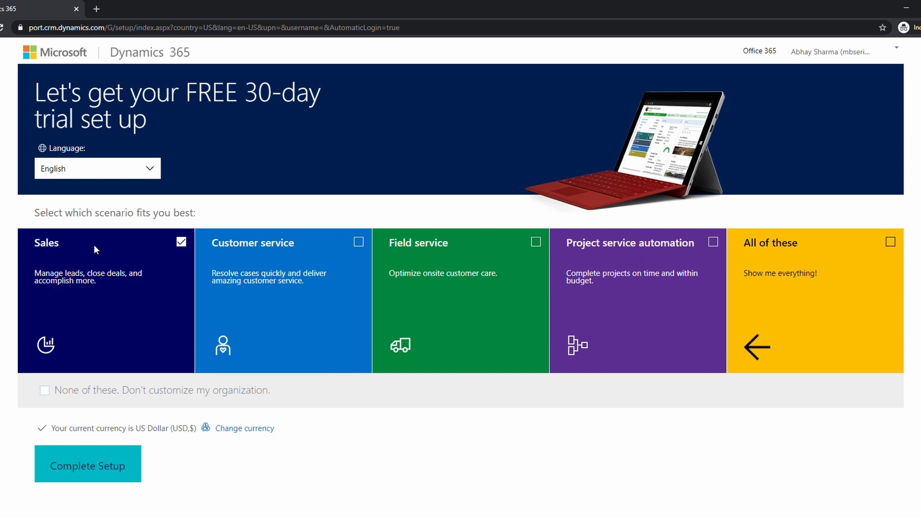
click(758, 360)
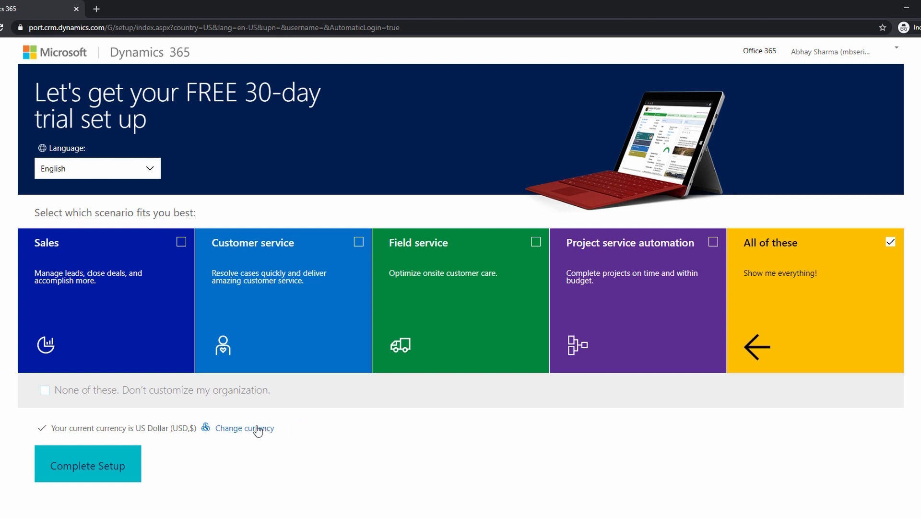
click(82, 466)
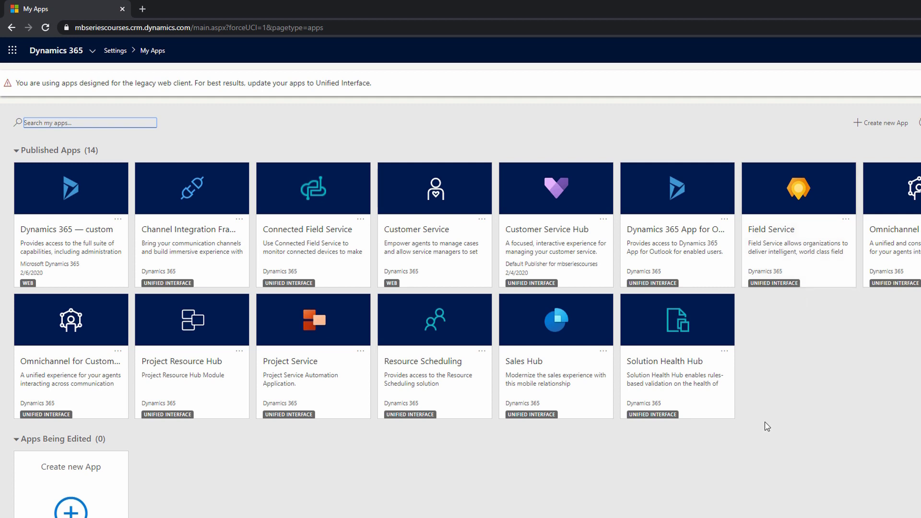
Open the Sales Hub app and view the areas available in it.
click(560, 359)
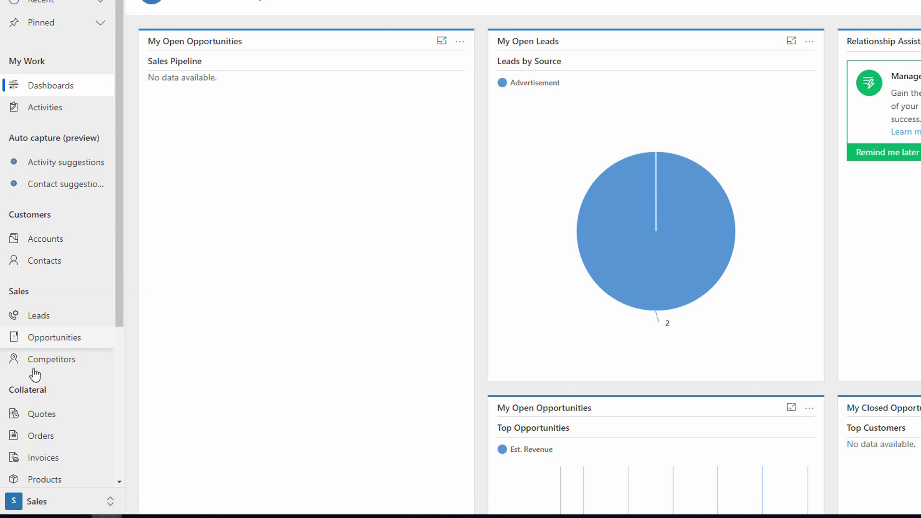
click(42, 507)
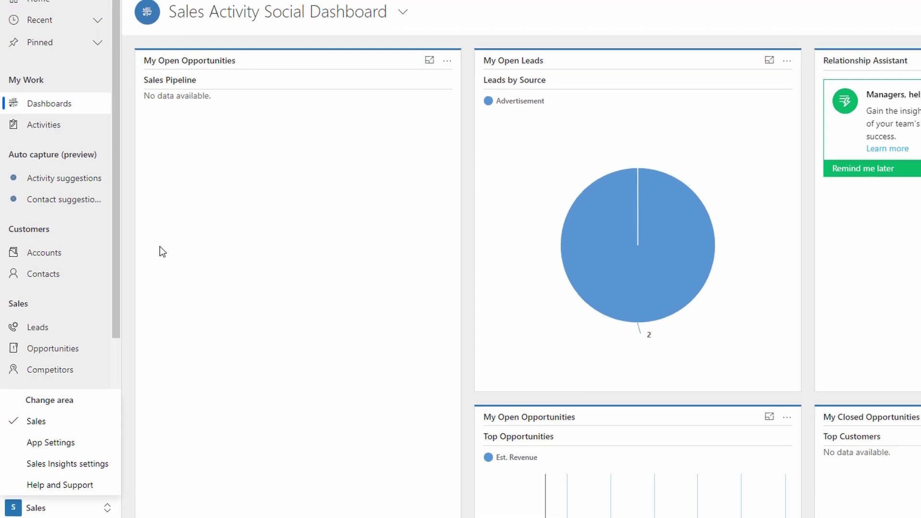
click(160, 246)
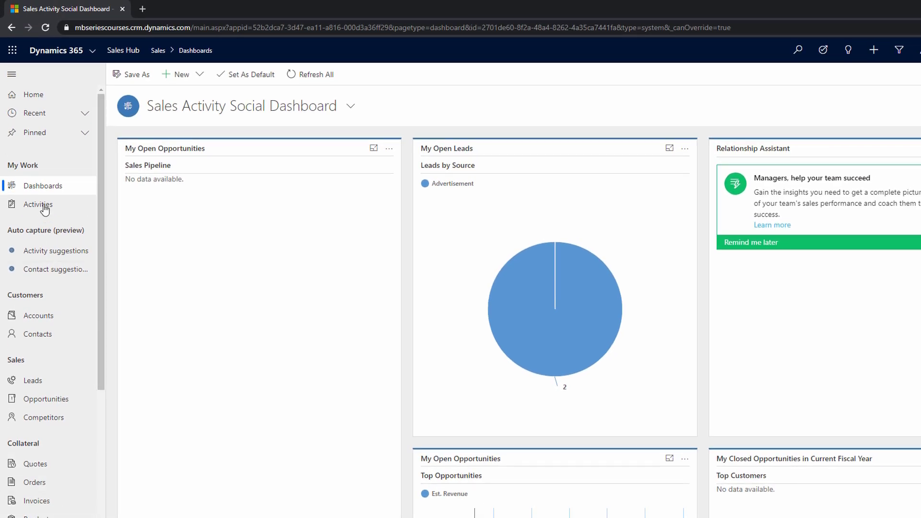
Switch from Sales Hub to the Customer Service Hub app and view the areas available in it.
scroll(58, 293, down, 4)
scroll(49, 329, up, 4)
click(95, 56)
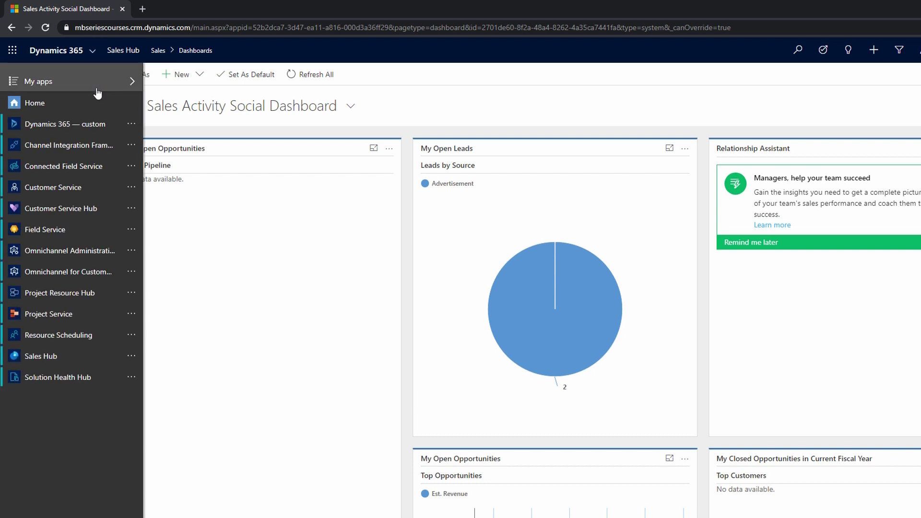
click(88, 209)
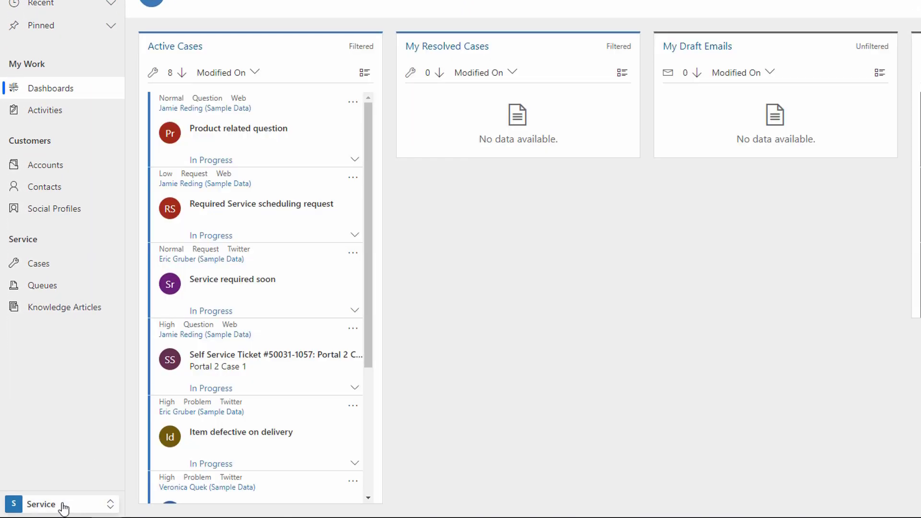
click(52, 517)
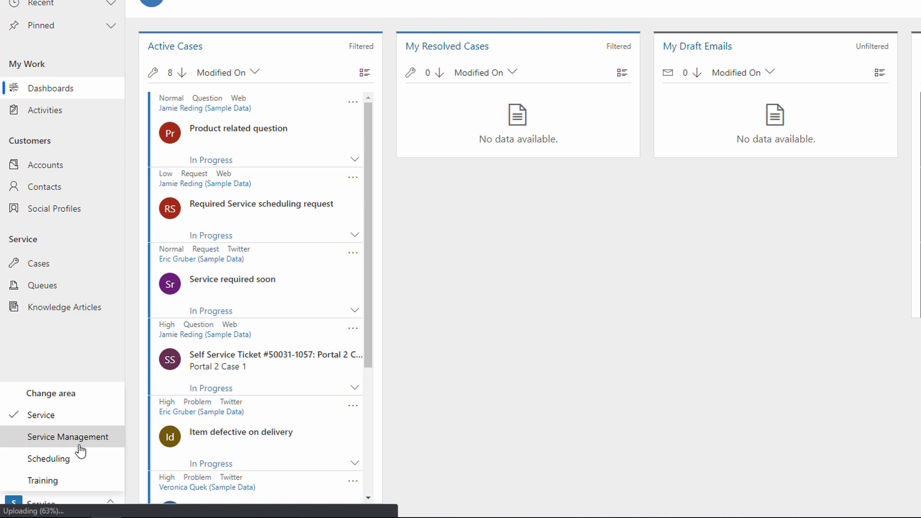
click(72, 338)
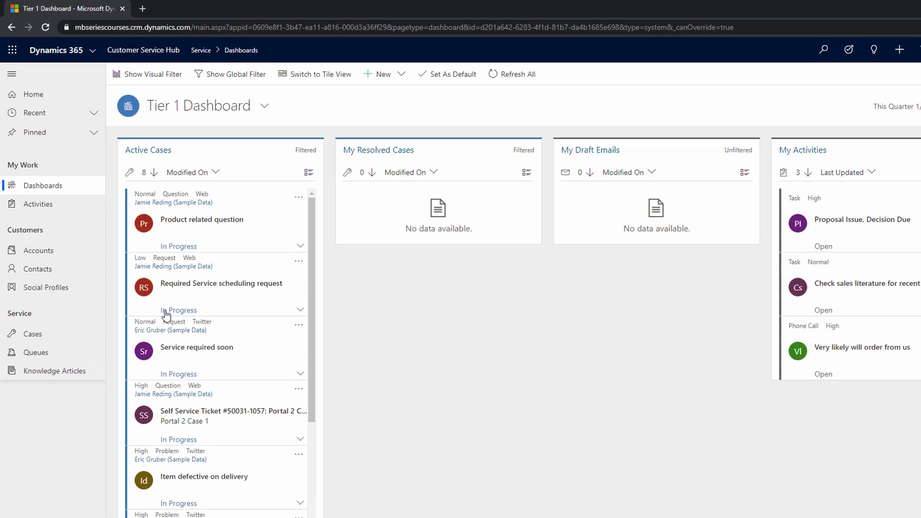
Open home.dynamics.com in a new browser tab, collapse the welcome banner and look through all the listed apps.
click(93, 50)
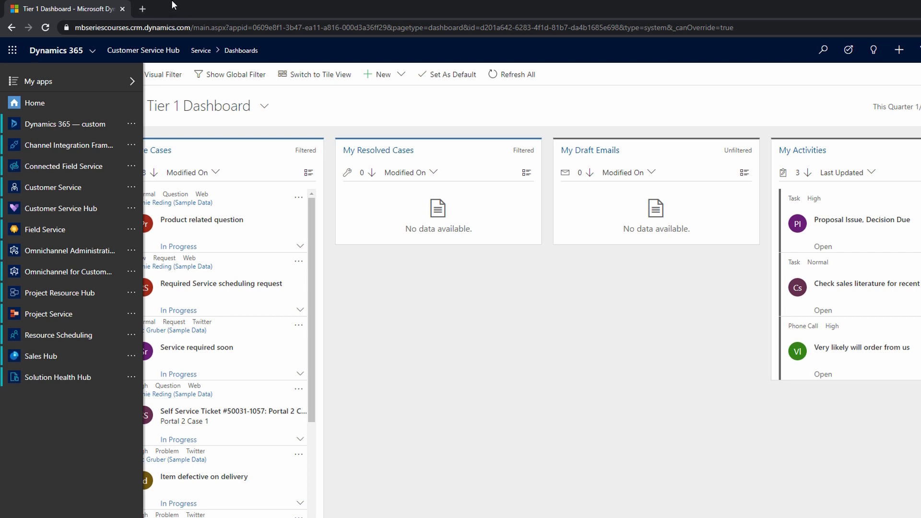
click(143, 8)
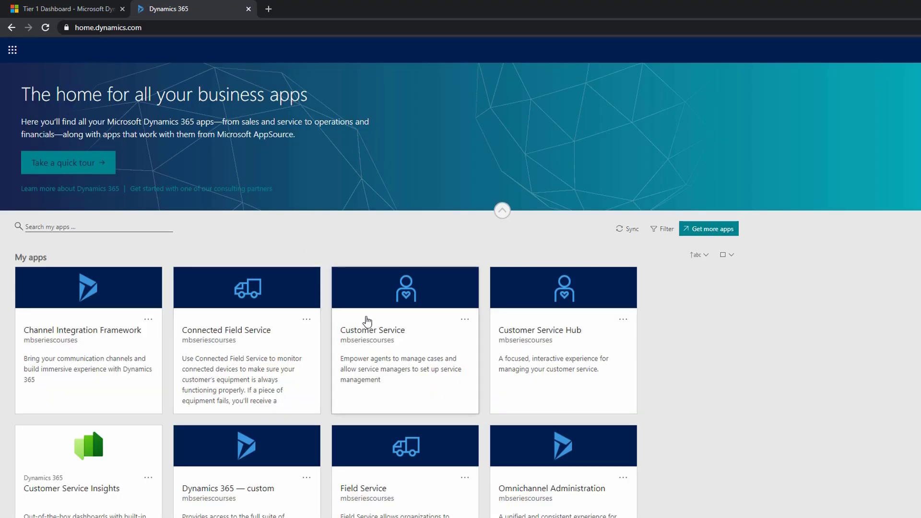
click(501, 216)
scroll(451, 259, down, 10)
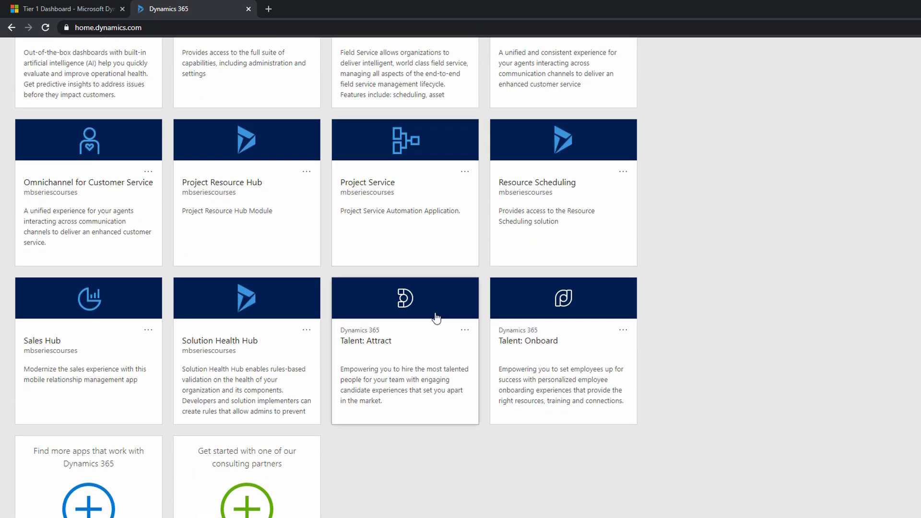
scroll(442, 336, up, 10)
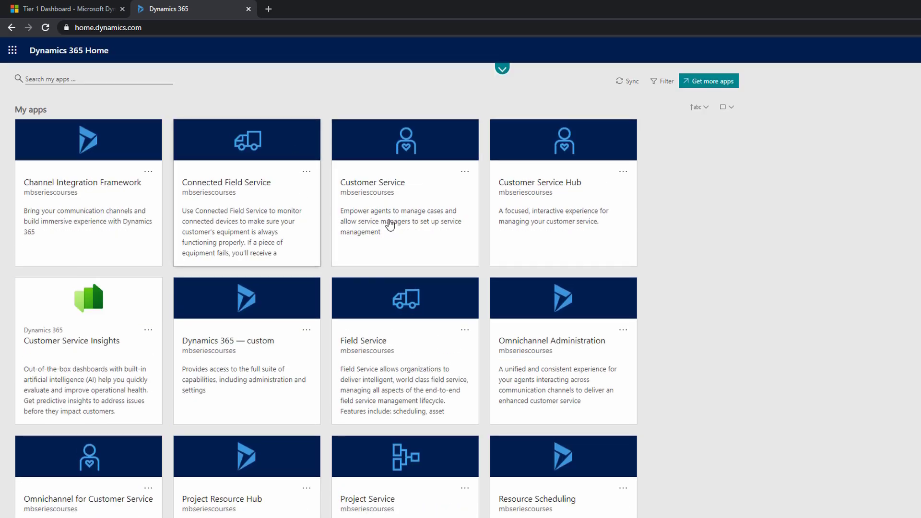
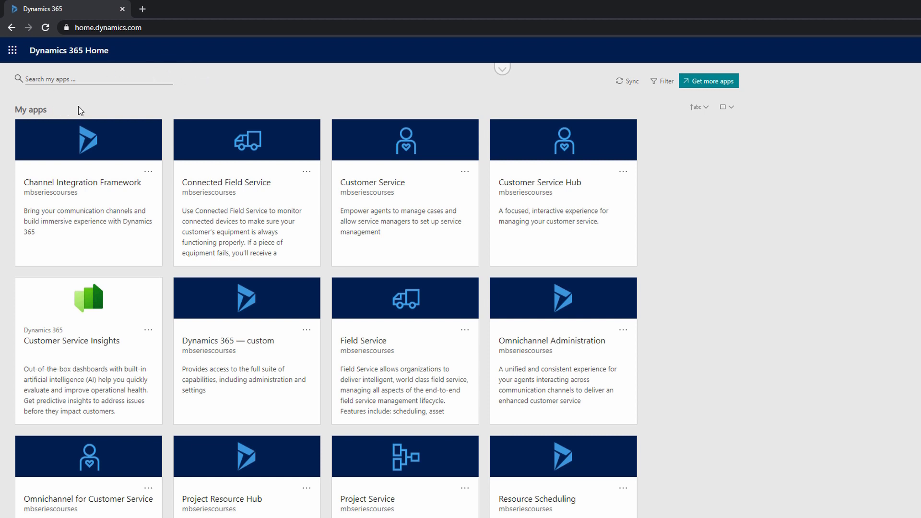
Look through the listed Dynamics 365 apps and open the Customer Service Hub app.
scroll(767, 169, down, 1)
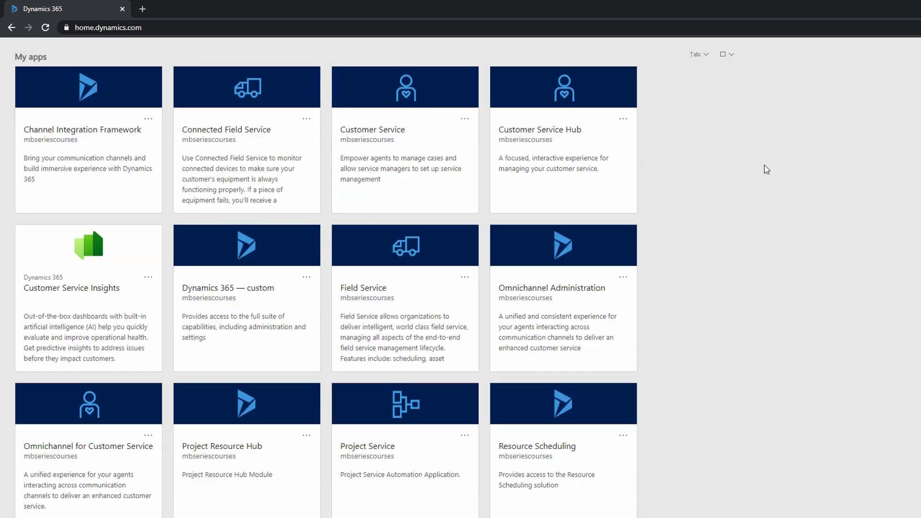
scroll(678, 189, down, 2)
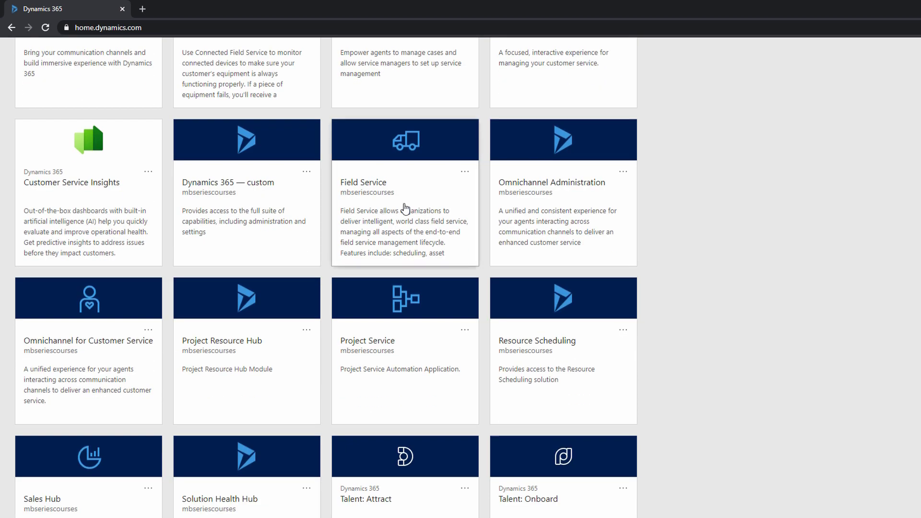
scroll(406, 208, down, 1)
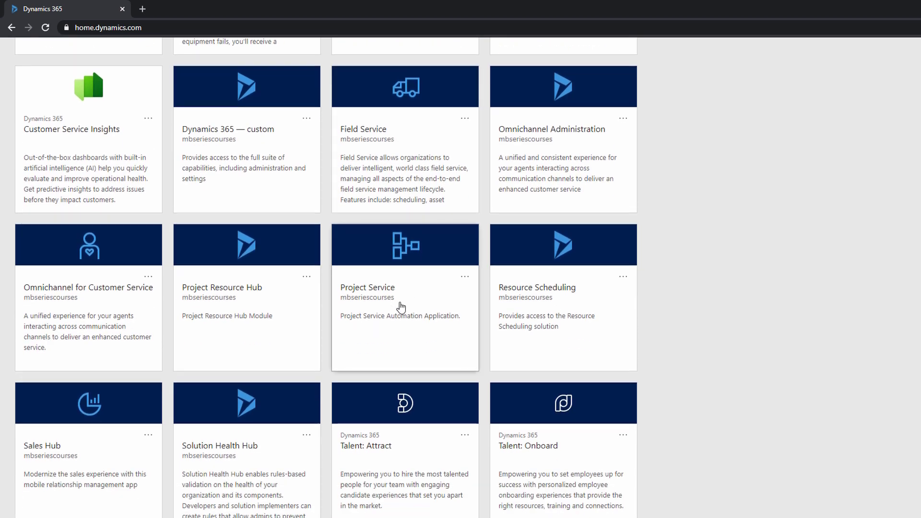
scroll(401, 307, down, 3)
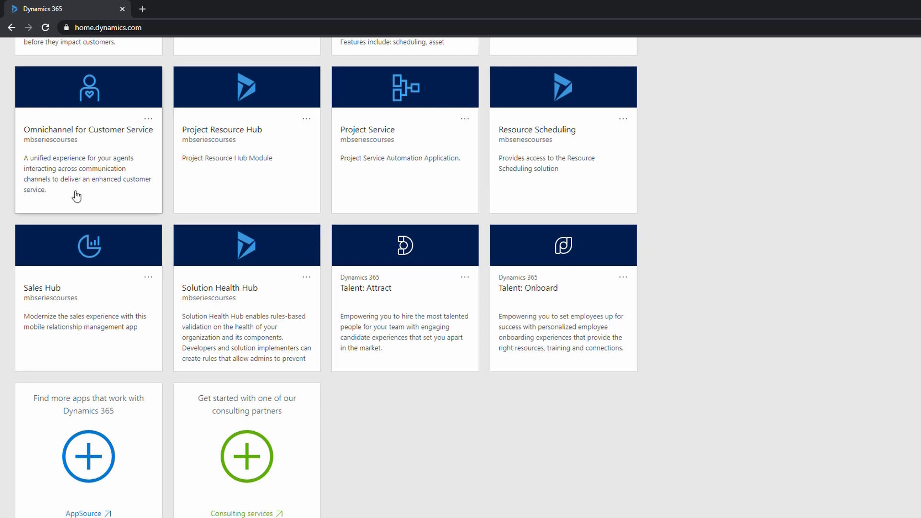
scroll(358, 243, up, 7)
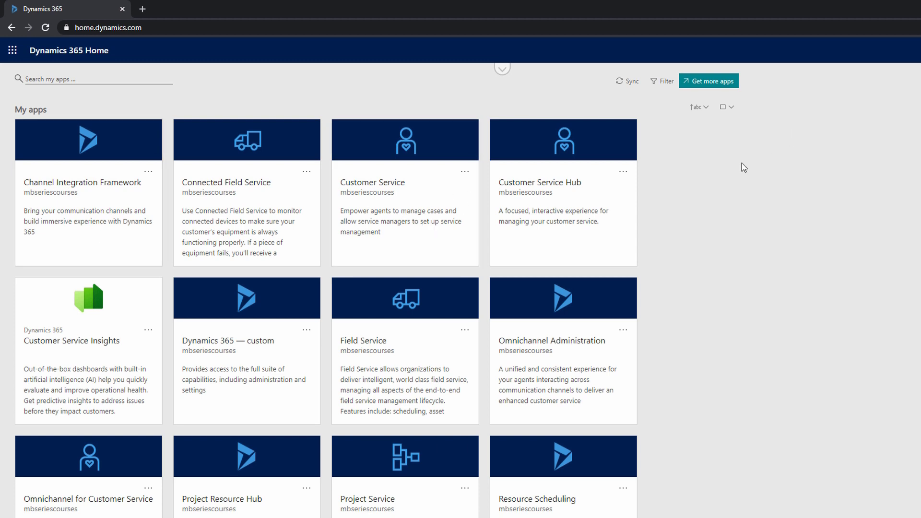
scroll(741, 172, down, 1)
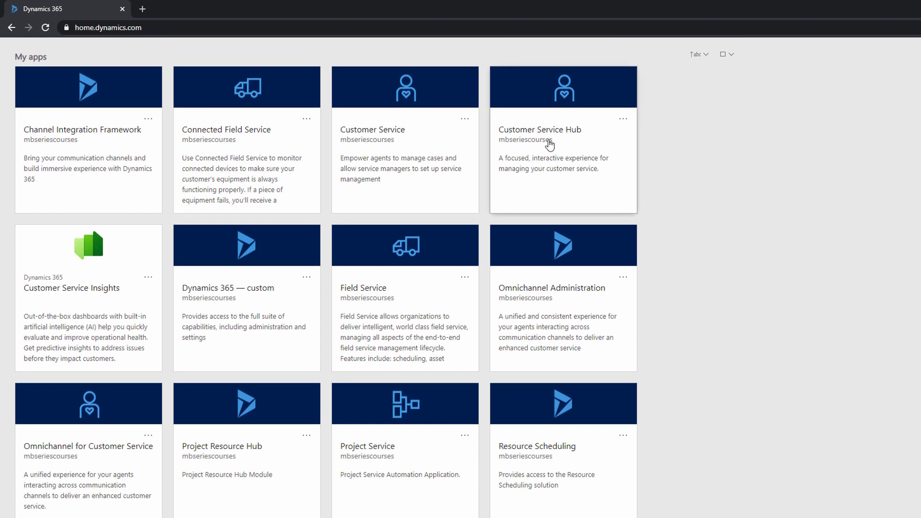
click(550, 144)
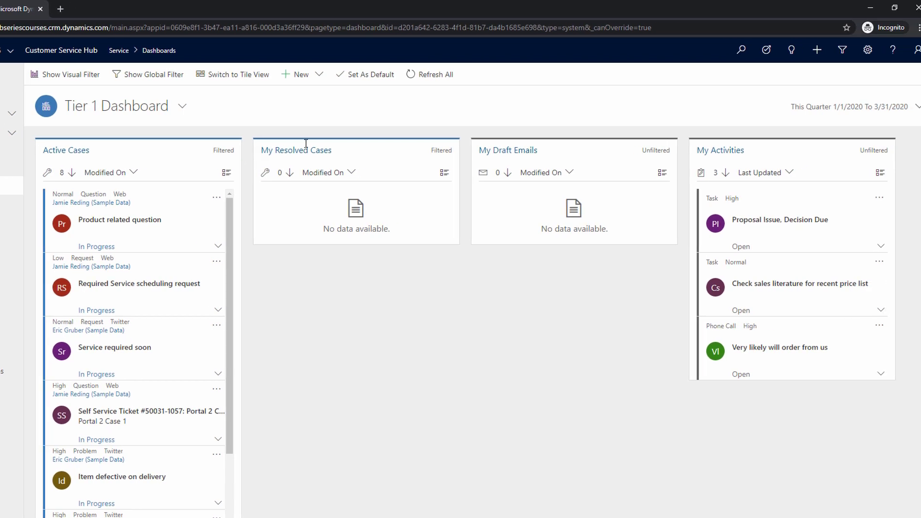
Open the advanced settings of the environment and go to its My Apps page.
click(858, 50)
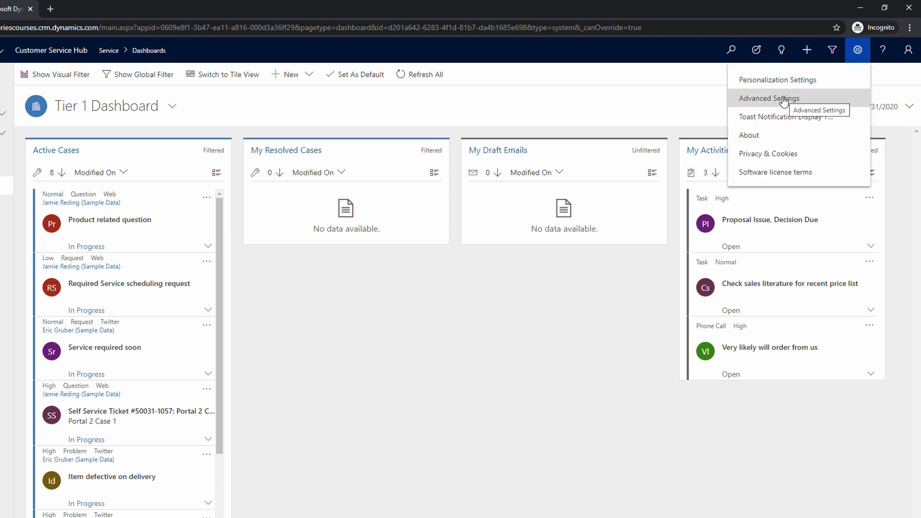
click(758, 100)
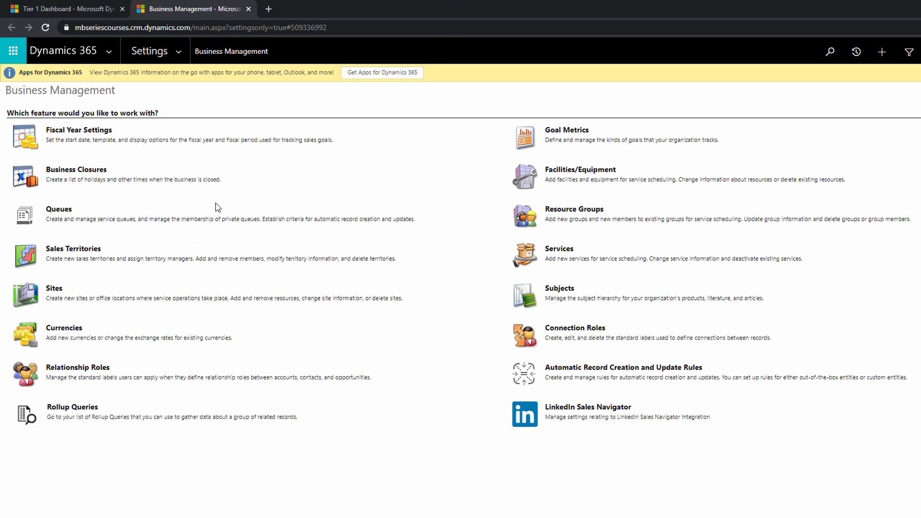
click(180, 51)
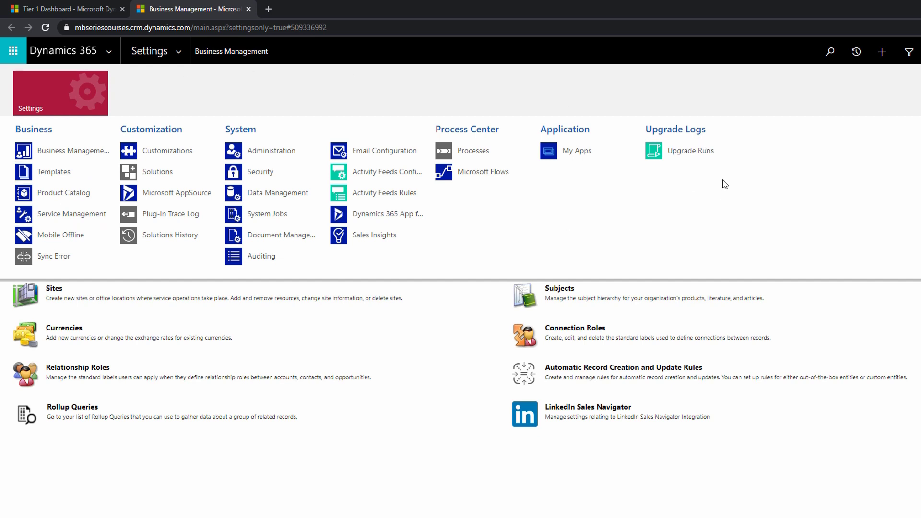
click(575, 151)
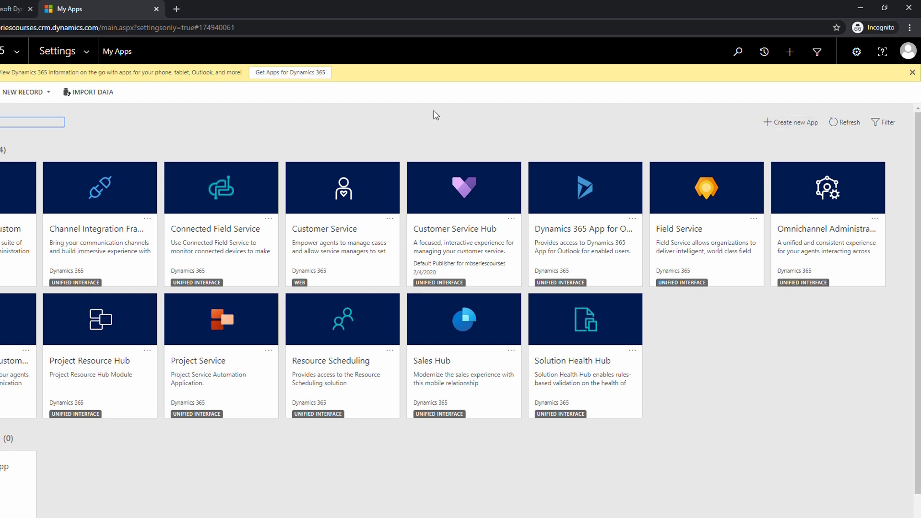
Give the Customer Service Scheduler and Customer Service Representative roles access to the Customer Service Hub app and save the role assignment.
click(511, 220)
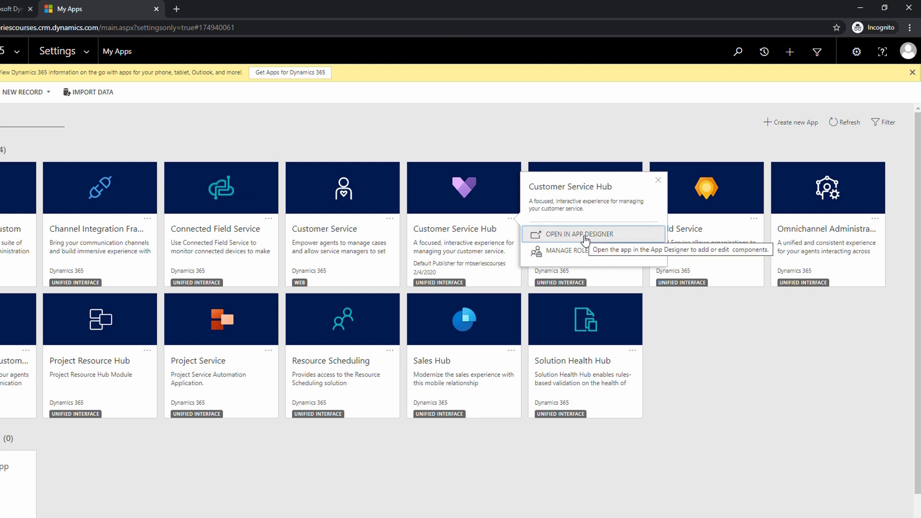
click(561, 251)
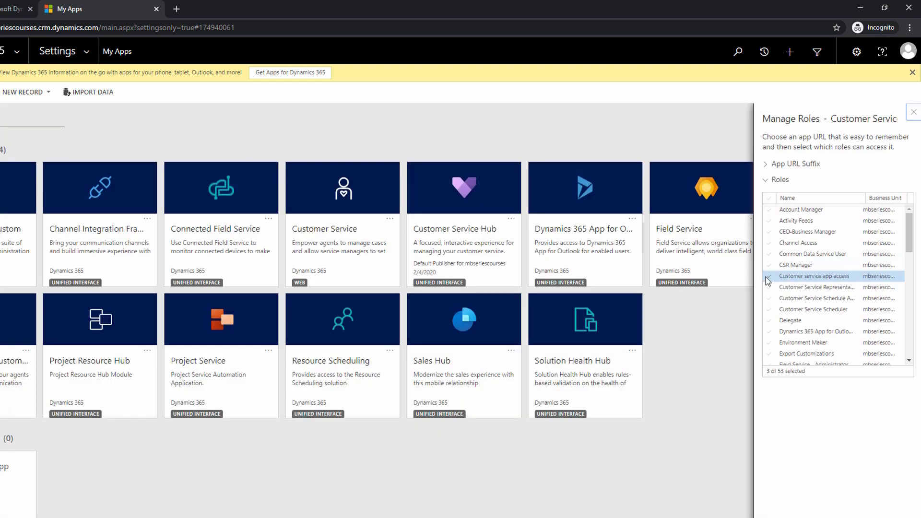
scroll(806, 294, down, 8)
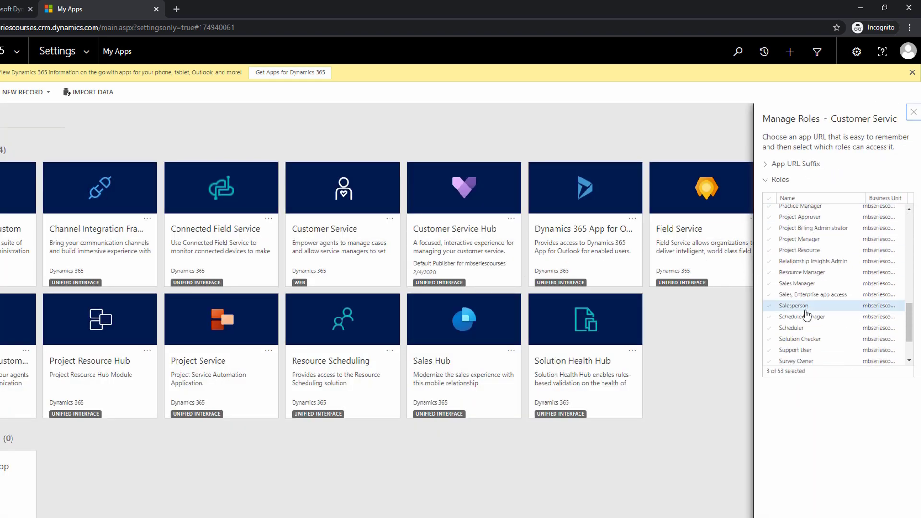
scroll(808, 325, up, 10)
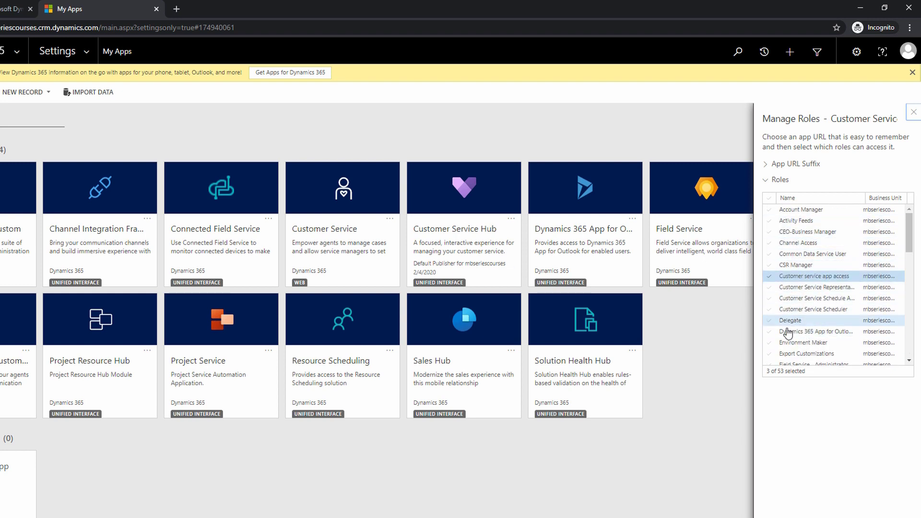
scroll(786, 335, down, 8)
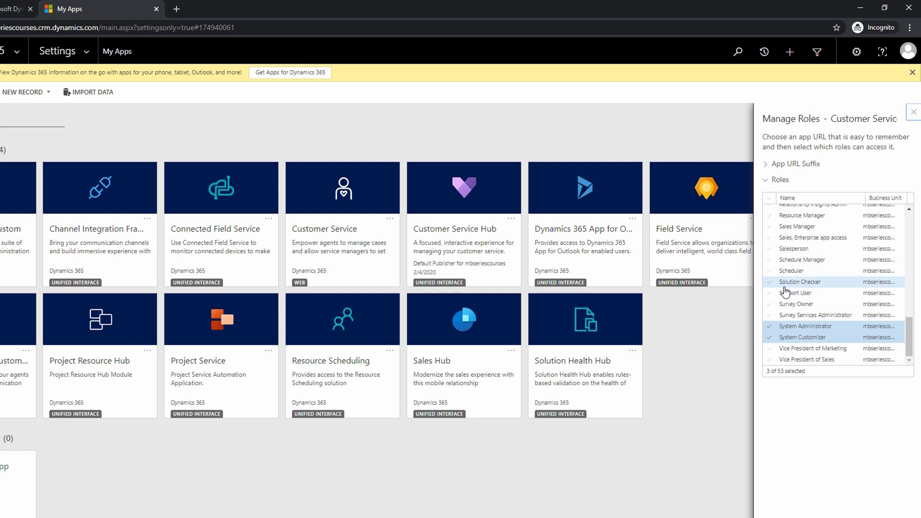
scroll(786, 295, up, 5)
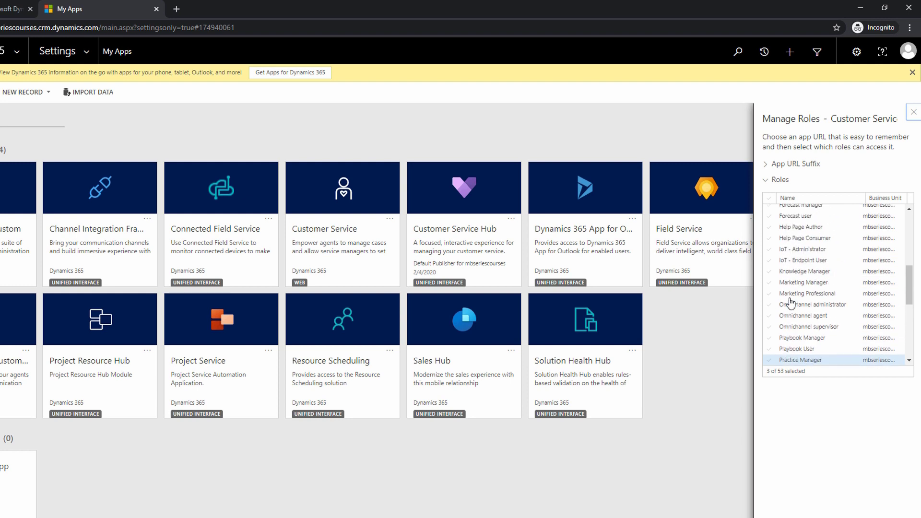
scroll(787, 302, up, 5)
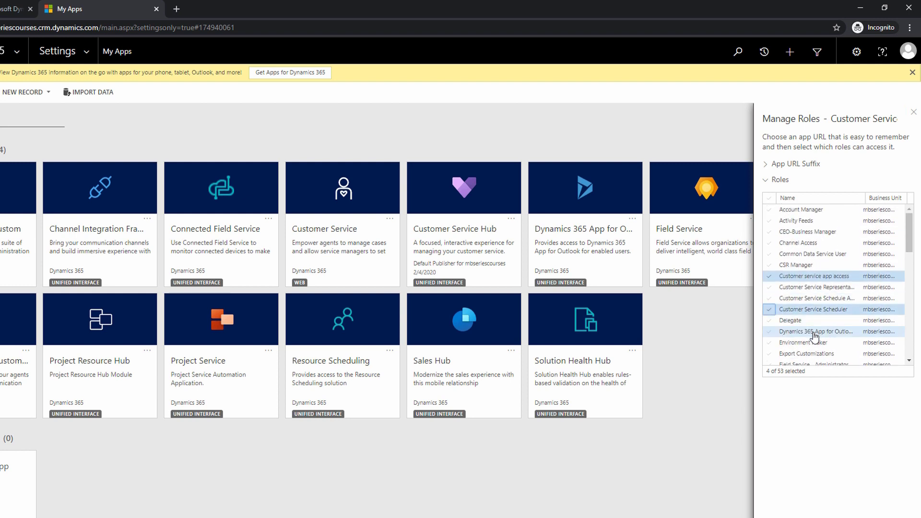
click(769, 308)
click(769, 288)
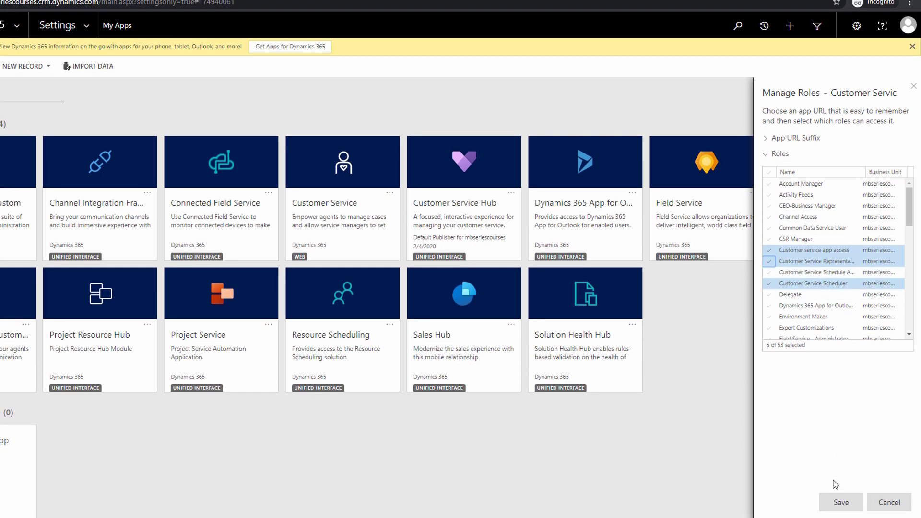
click(840, 502)
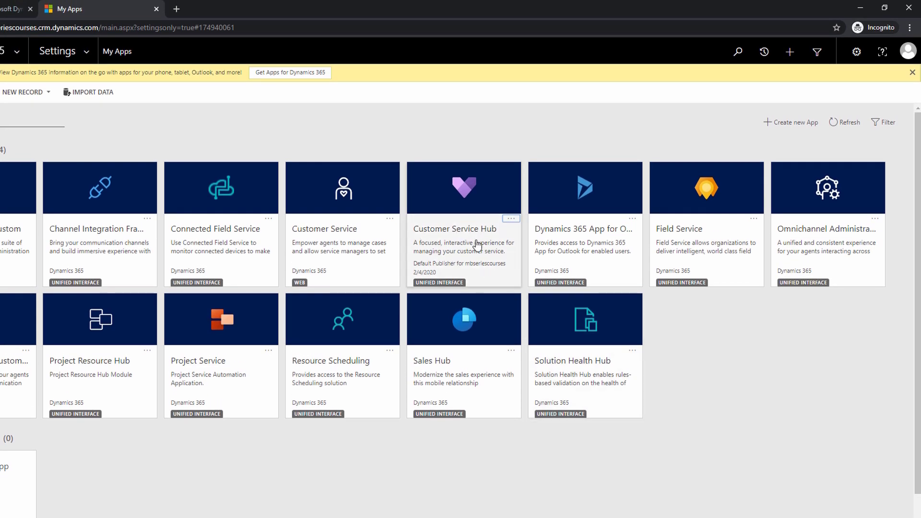
Open the Customer Service Hub app in the App Designer and open its site map for editing.
click(511, 218)
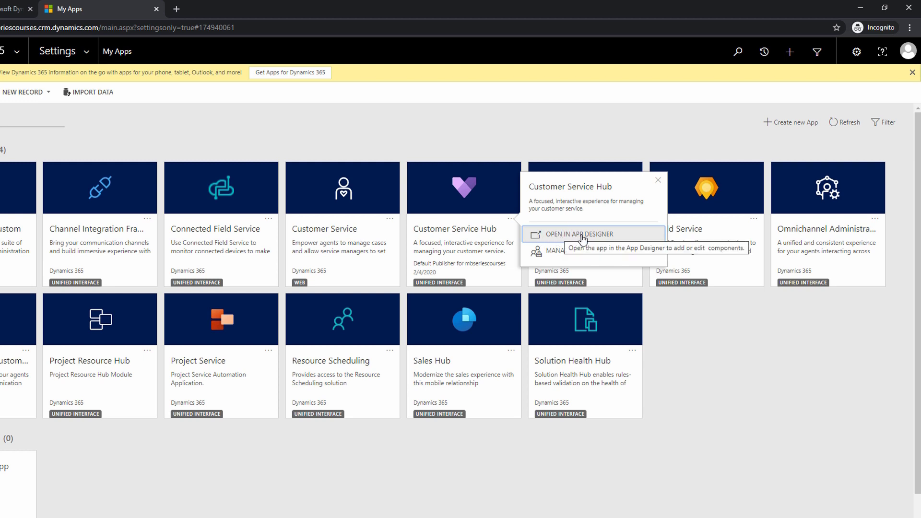
click(582, 235)
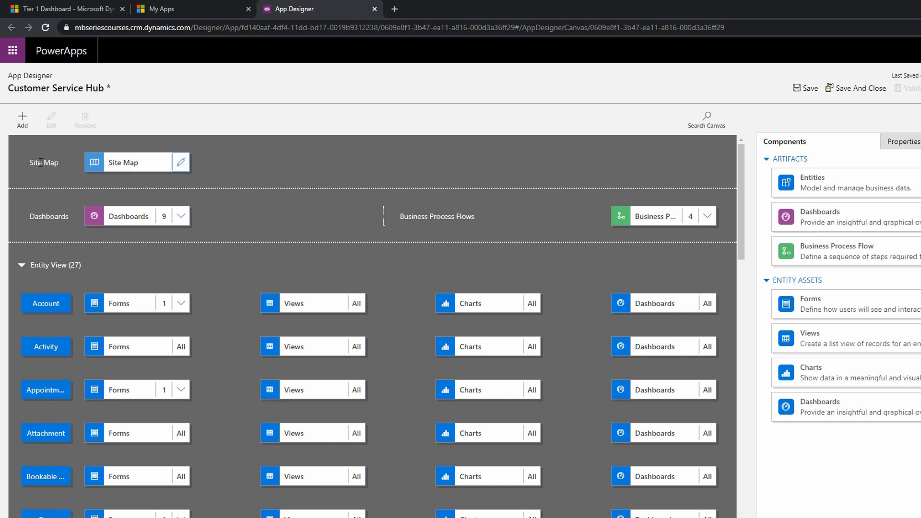
click(180, 164)
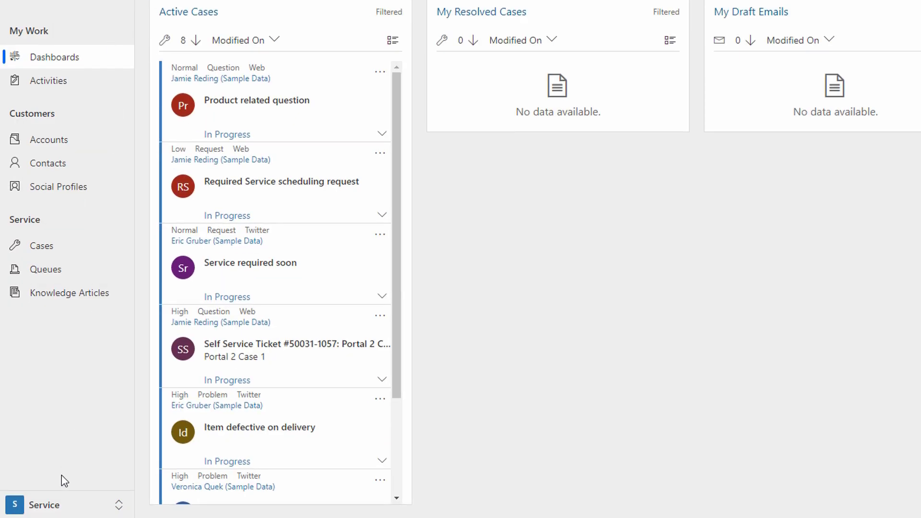
Examine the groups and subareas of the Service, Service Management and Scheduling areas in the site map.
click(52, 506)
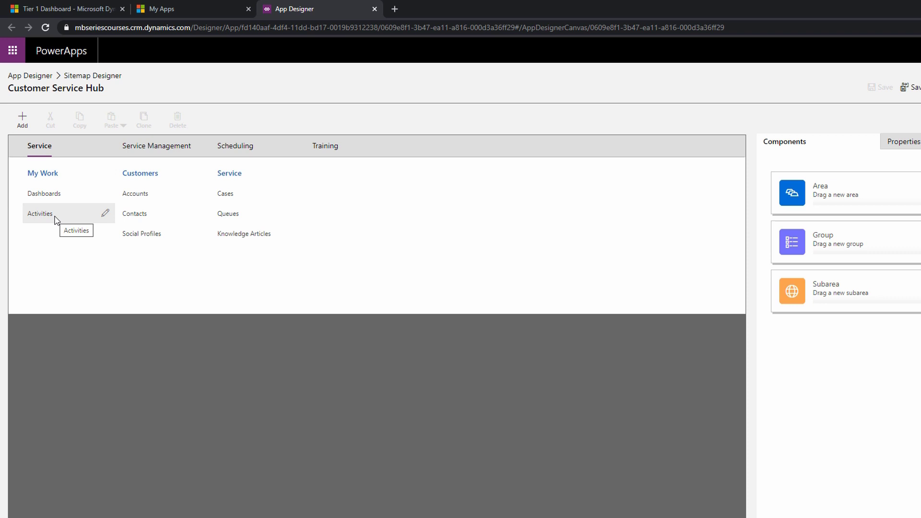
click(42, 152)
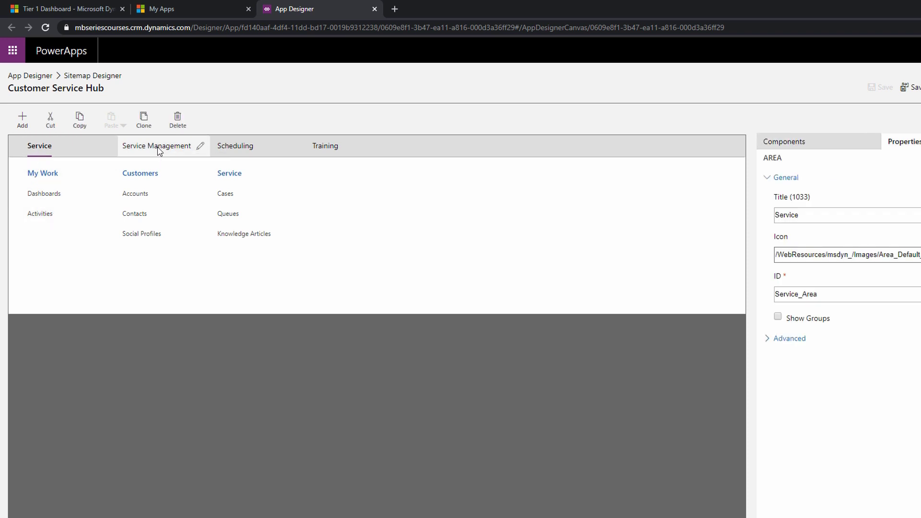
click(158, 150)
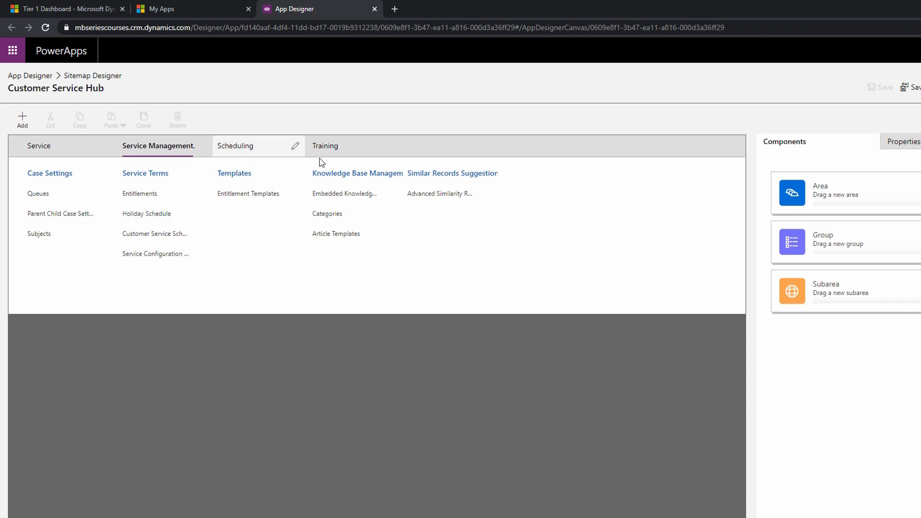
click(301, 150)
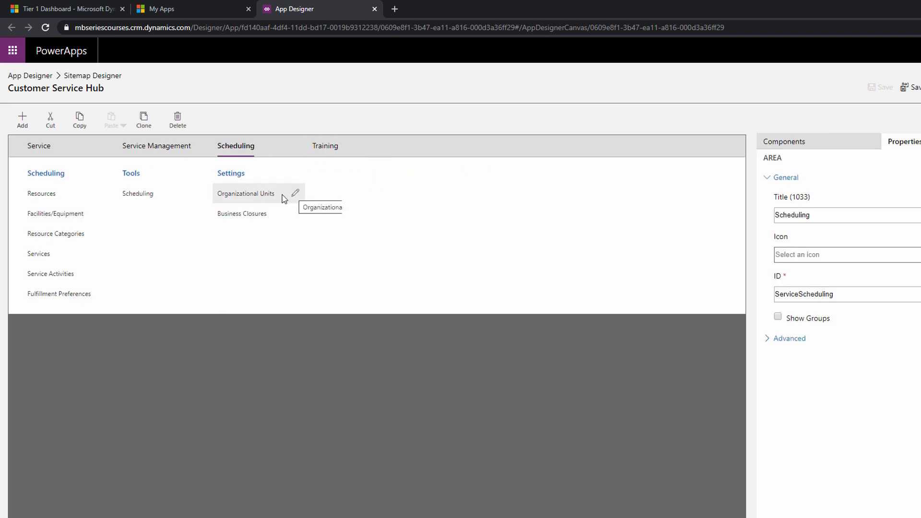
Add a new subarea to the Settings group of the Scheduling area and place it below Business Closures.
click(256, 199)
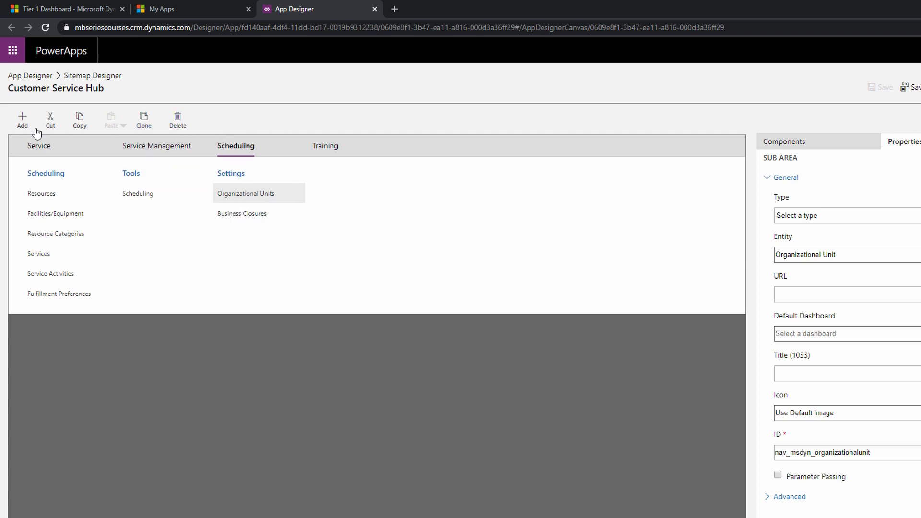
click(23, 119)
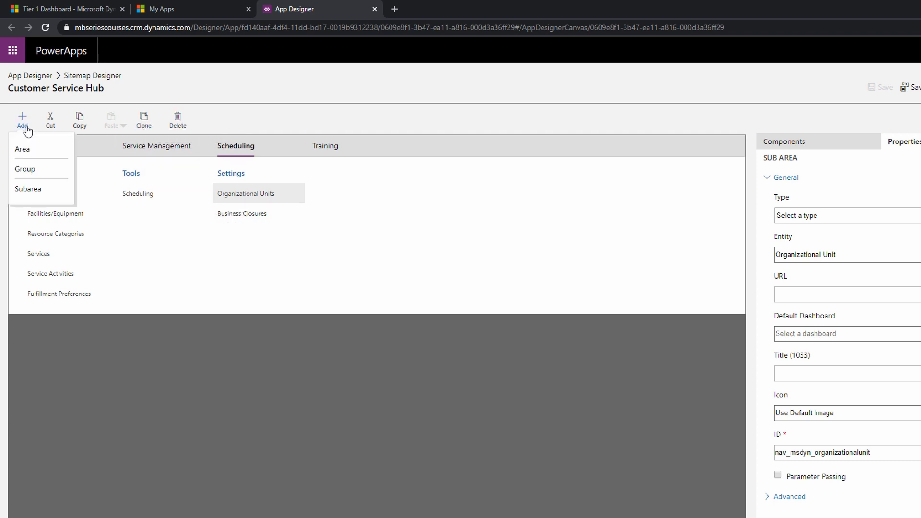
click(28, 190)
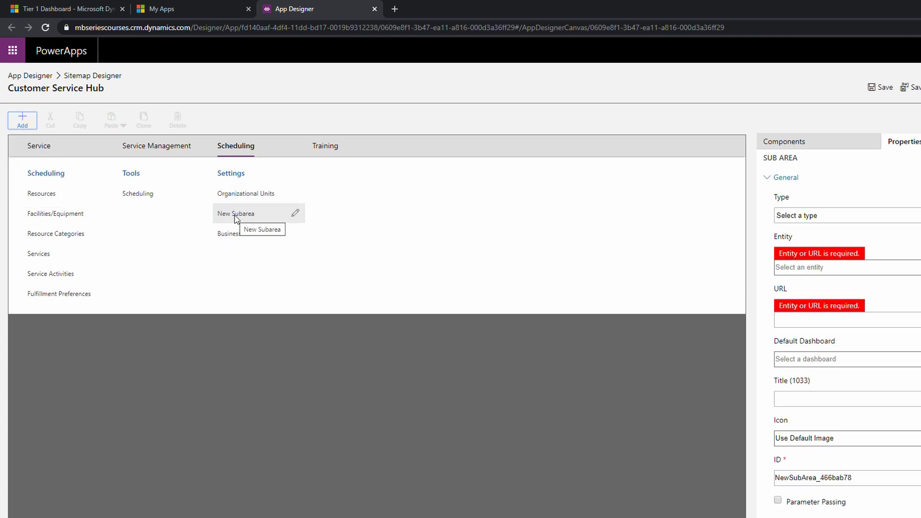
drag(230, 221, 258, 243)
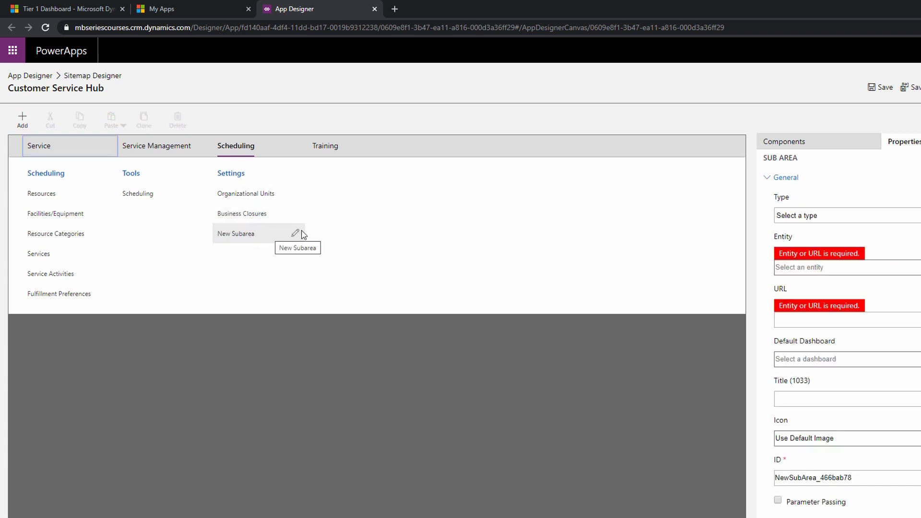
Set the new subarea's type to Entity and choose Account as its entity.
click(810, 215)
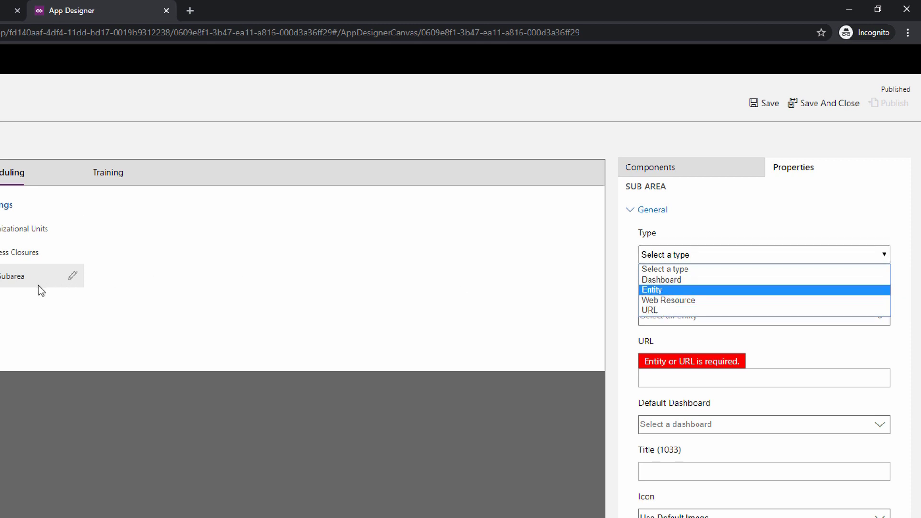
click(655, 288)
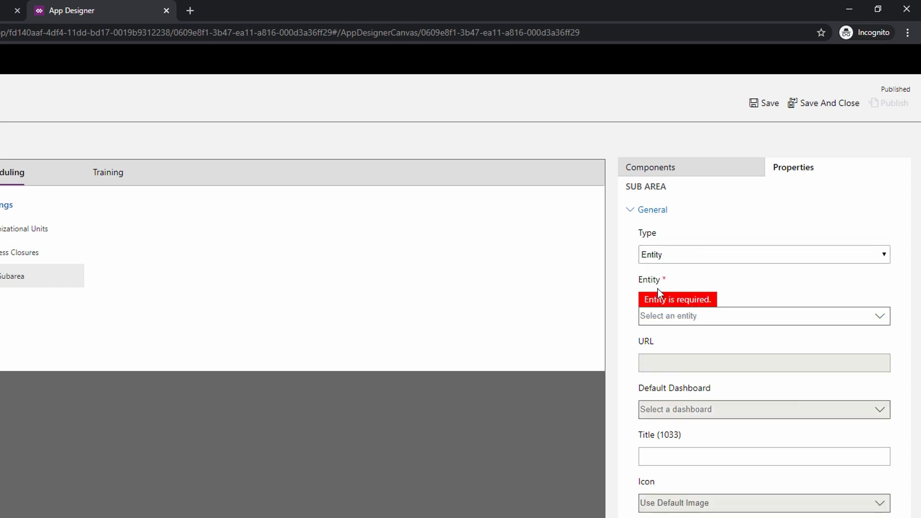
click(680, 315)
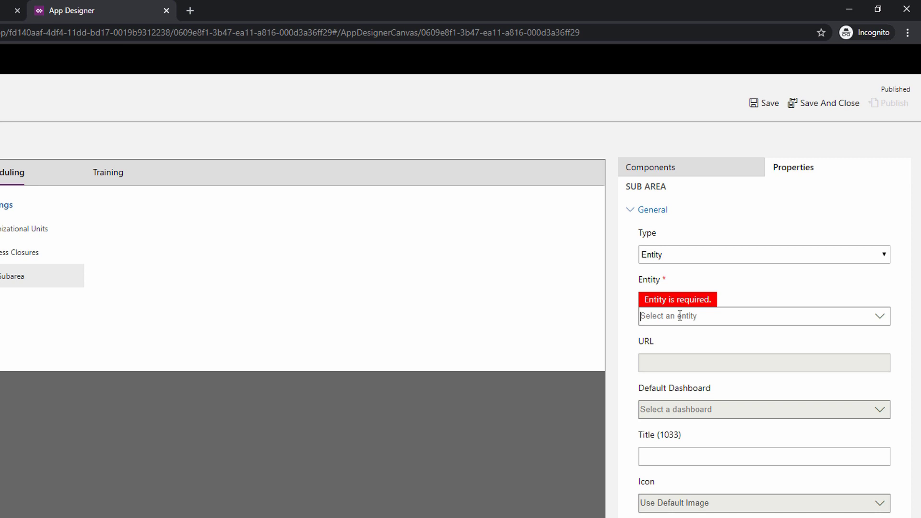
click(880, 316)
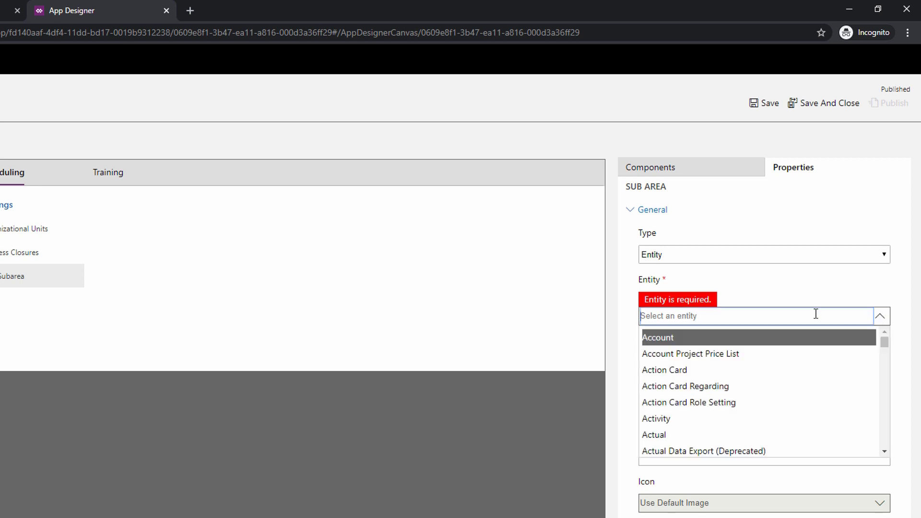
click(685, 338)
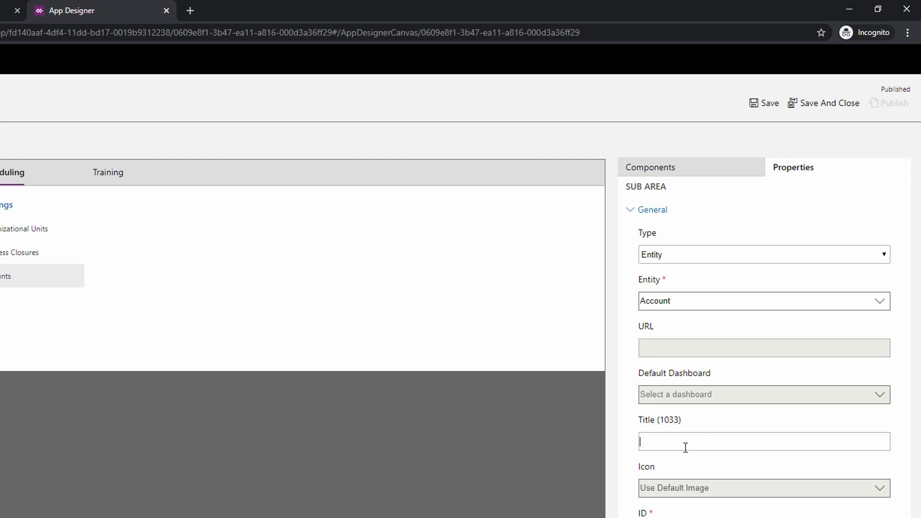
Save the site map and return to the Customer Service Hub's component canvas.
click(652, 210)
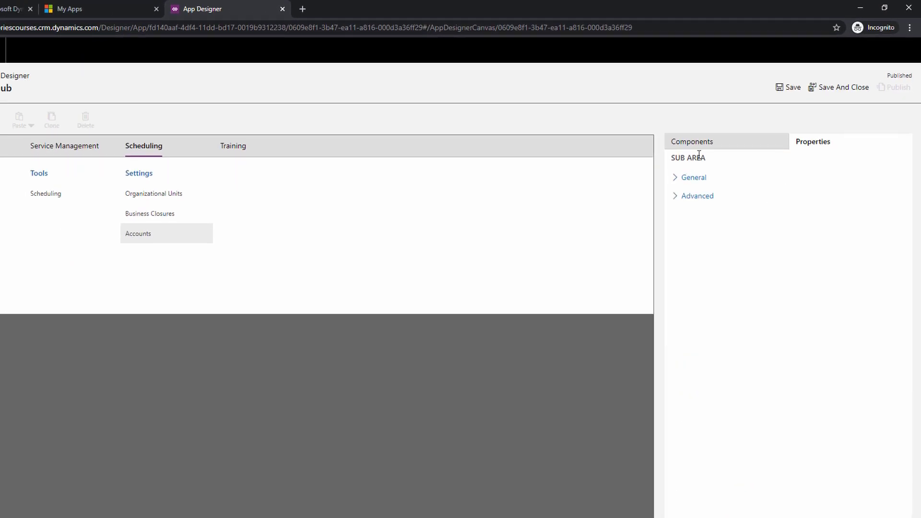
click(698, 144)
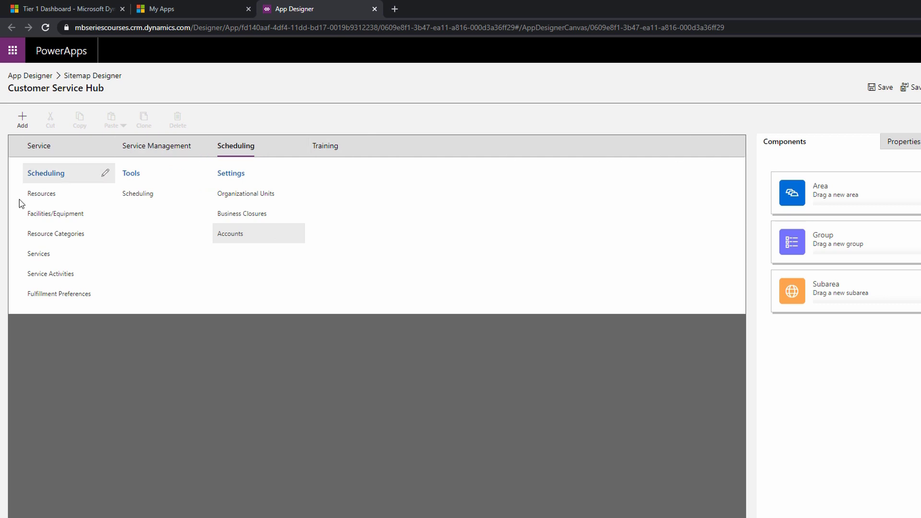
click(880, 90)
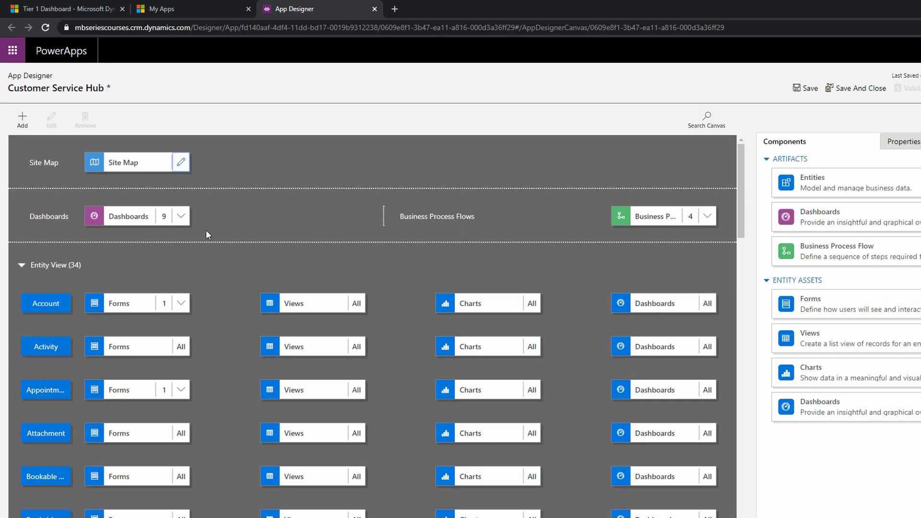
Examine which dashboards and business process flows are selected for the app.
click(116, 215)
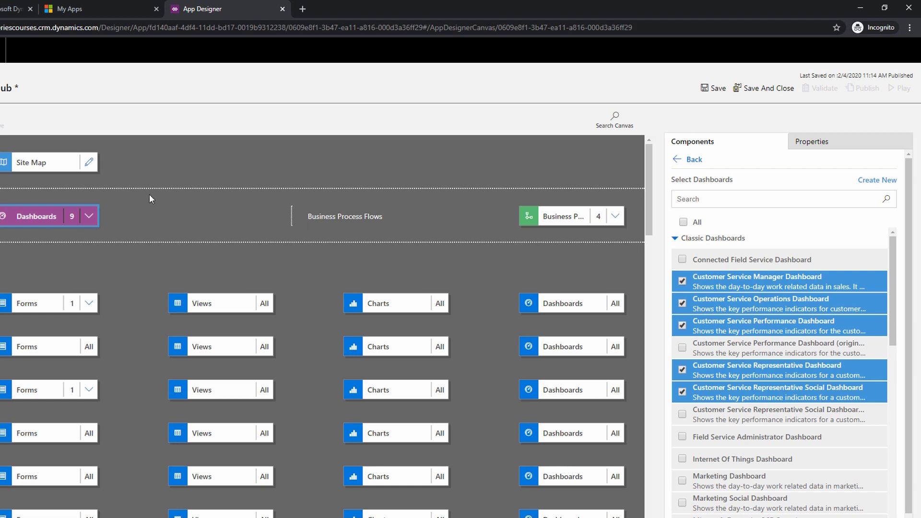
scroll(717, 412, down, 10)
scroll(772, 418, up, 8)
click(550, 216)
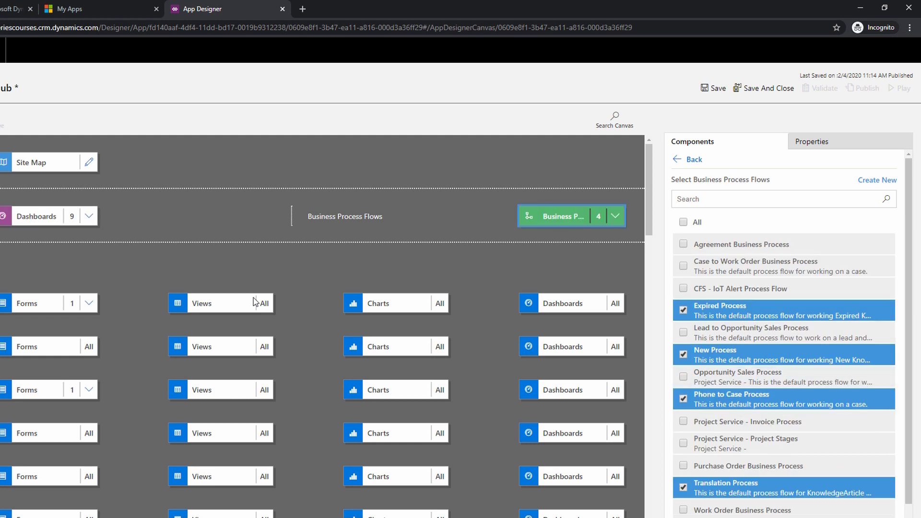
scroll(70, 304, down, 3)
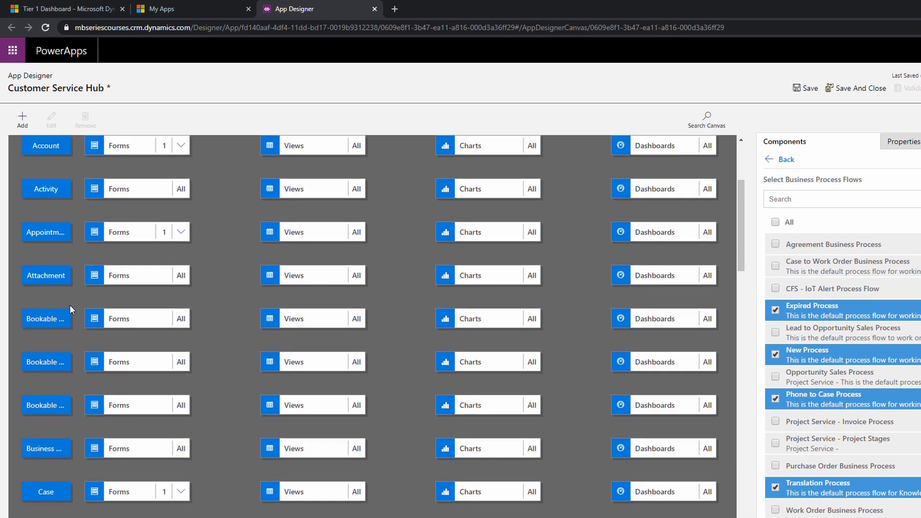
Examine the forms, views, charts and dashboards included for the Account entity, and look over the other entities.
scroll(77, 302, up, 3)
click(101, 303)
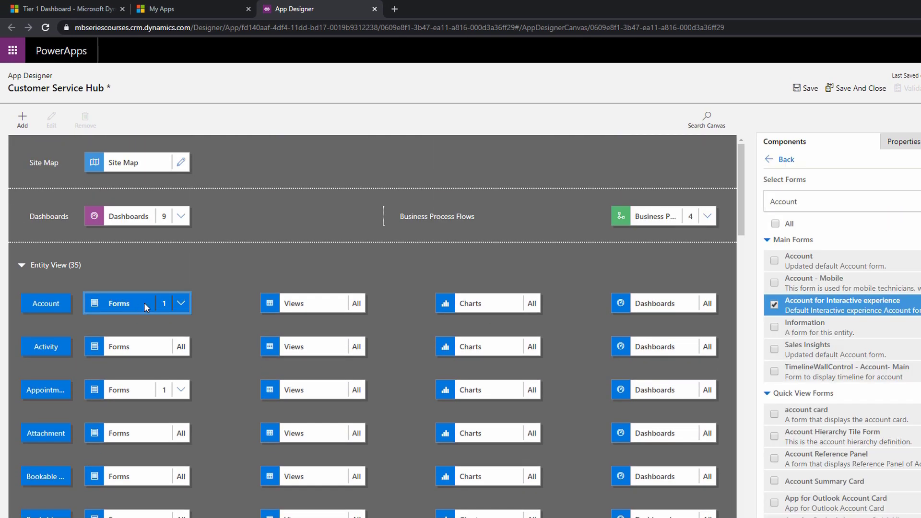
click(320, 300)
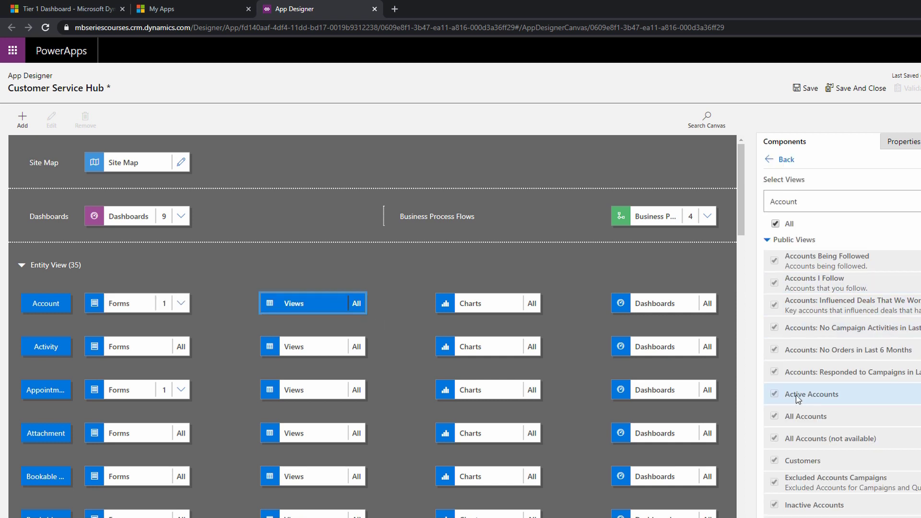
click(487, 305)
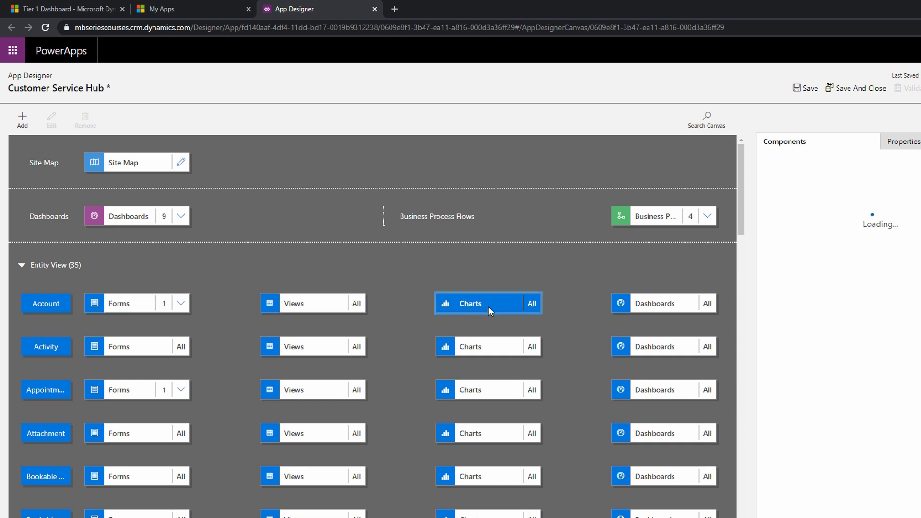
click(658, 298)
scroll(216, 355, down, 15)
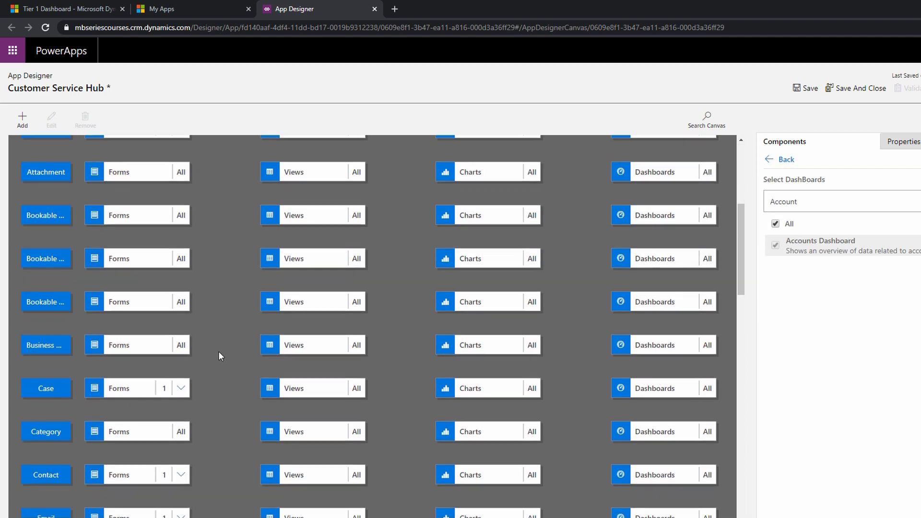
scroll(214, 351, up, 15)
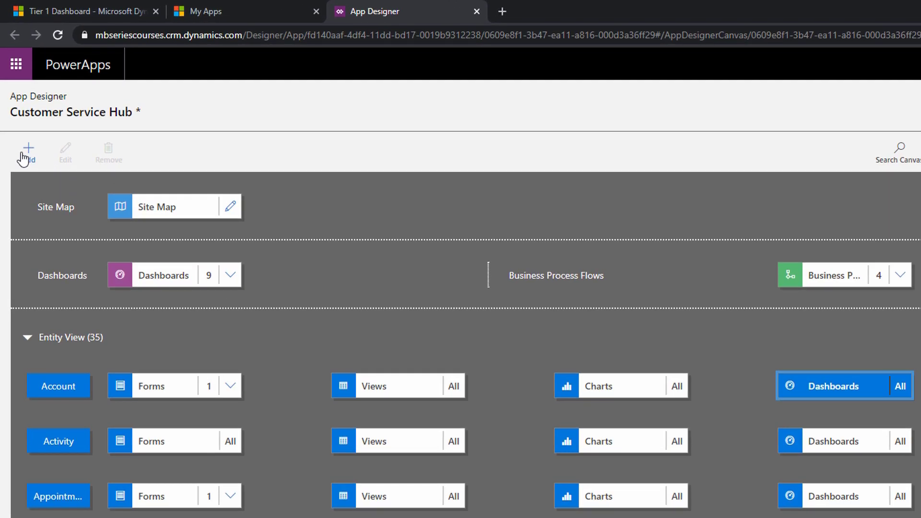
Review the component types that can be added and the app's general and advanced properties.
click(24, 156)
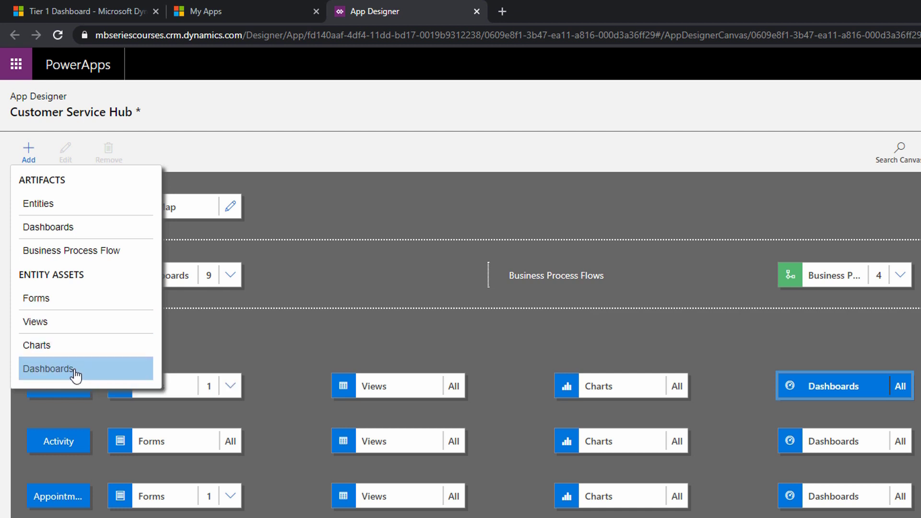
click(220, 337)
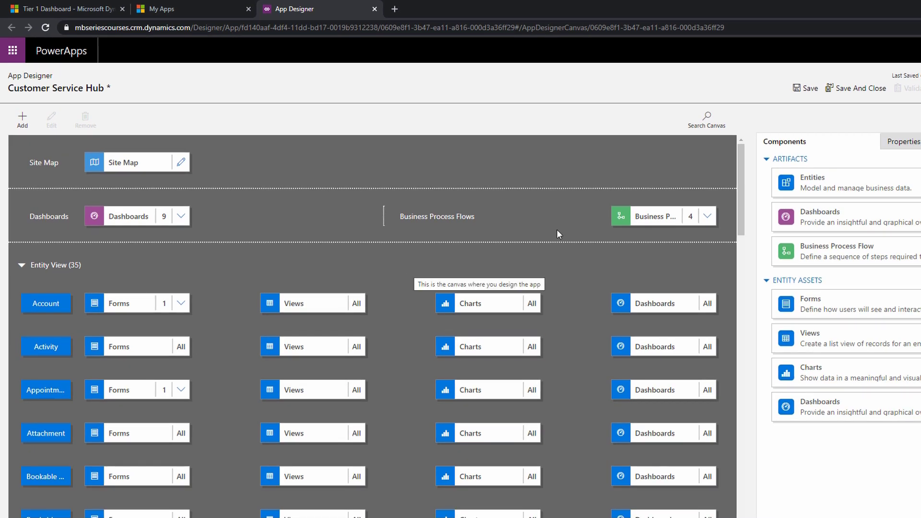
click(903, 141)
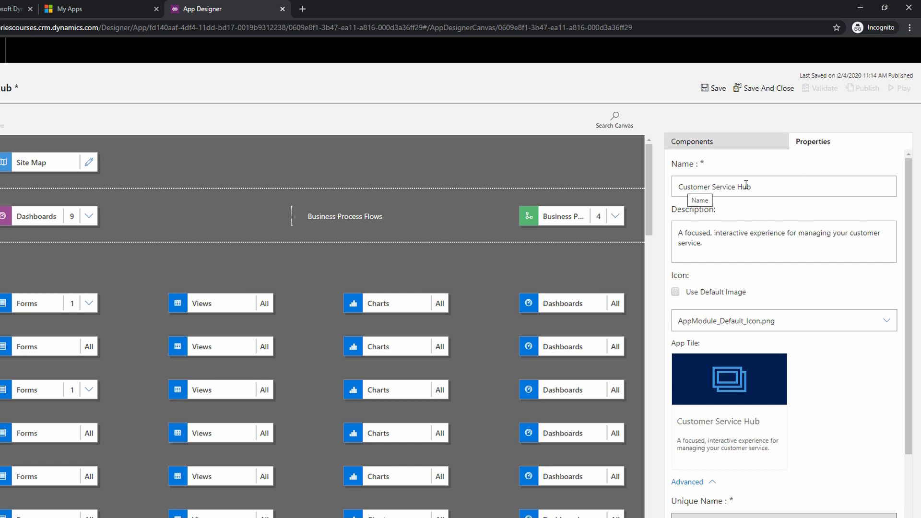
scroll(759, 365, down, 3)
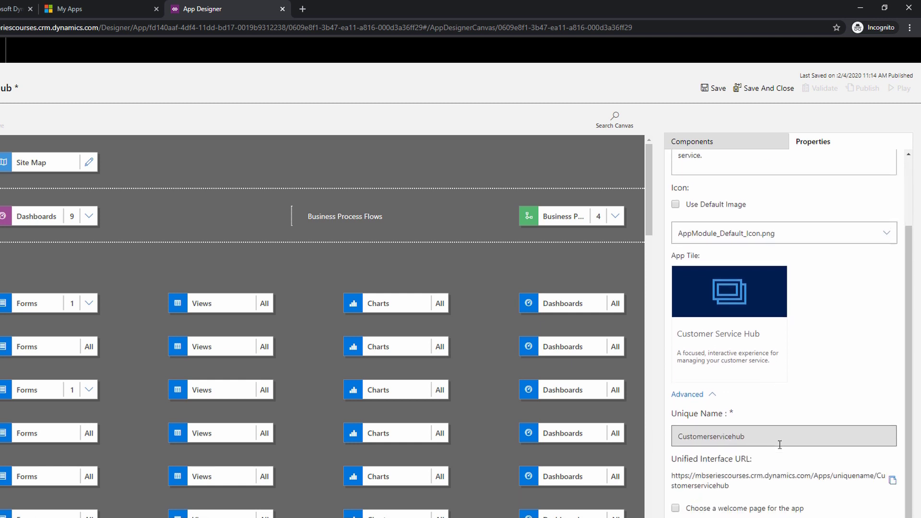
scroll(759, 366, up, 3)
Examine the list of entities that can be included in the app and go back to the component types.
click(692, 141)
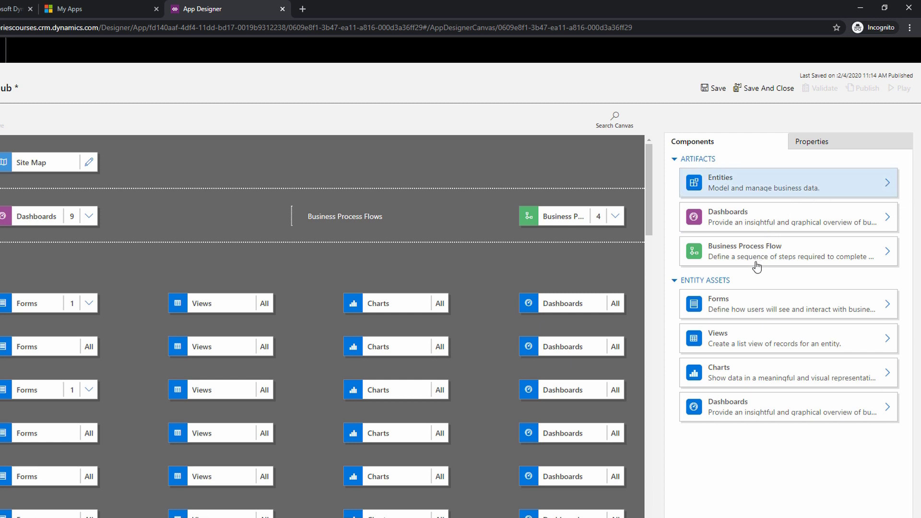
scroll(751, 307, down, 10)
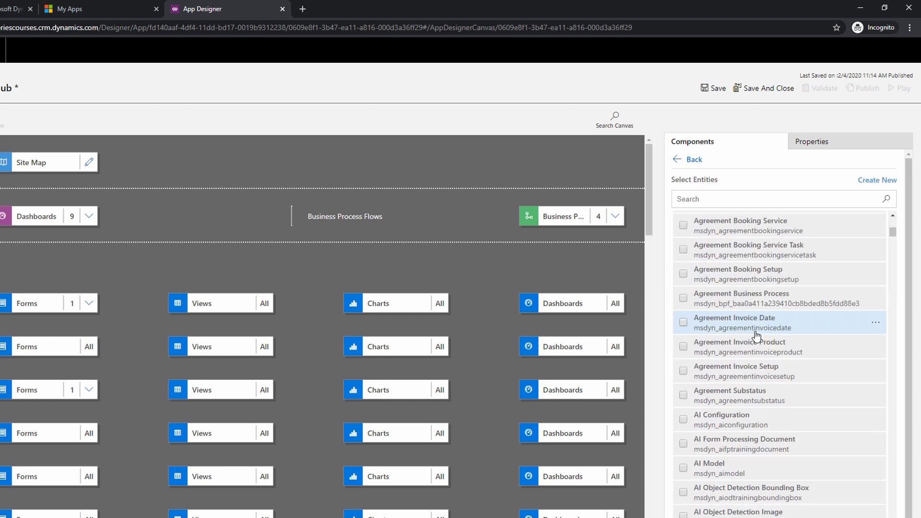
scroll(756, 338, down, 5)
scroll(755, 337, up, 3)
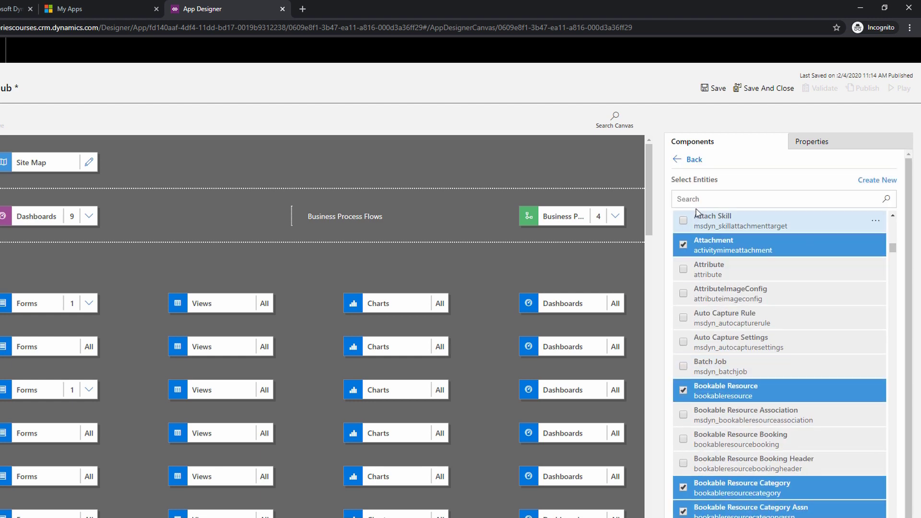
click(686, 160)
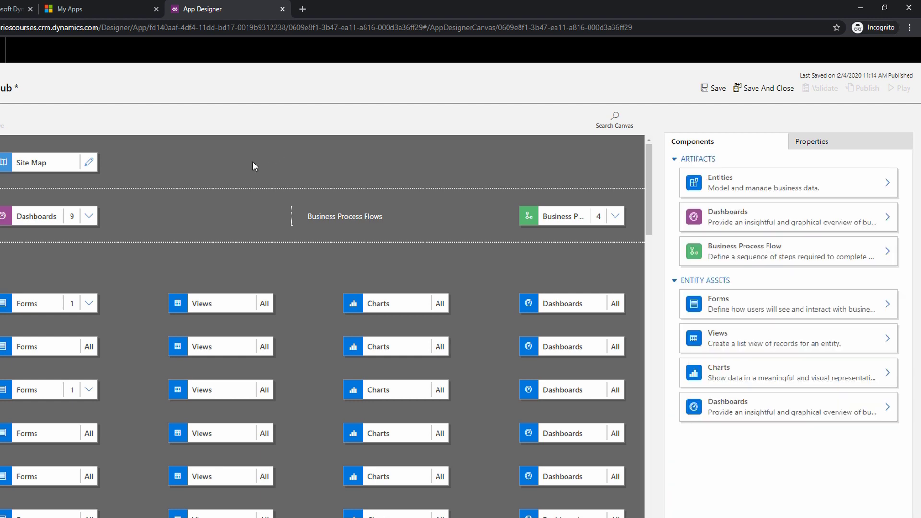
Save the Customer Service Hub app and validate it, dismissing the validation notice.
click(716, 91)
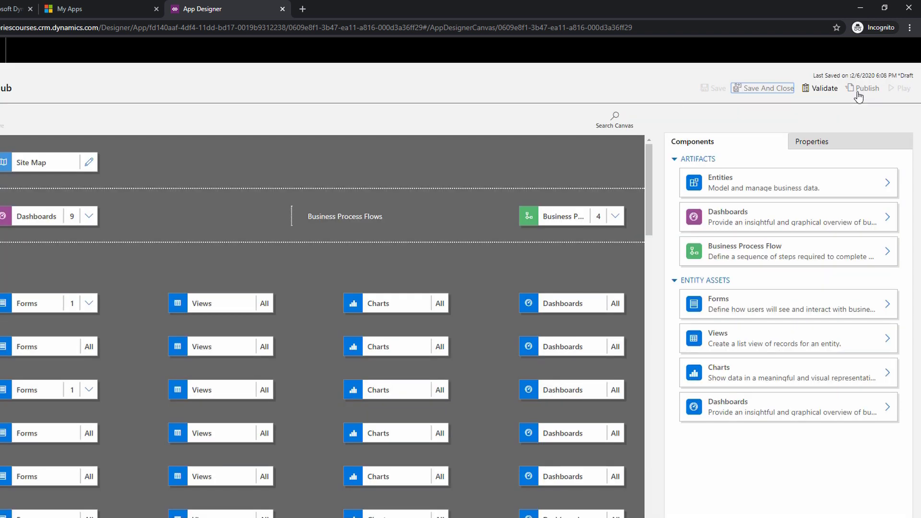
click(821, 89)
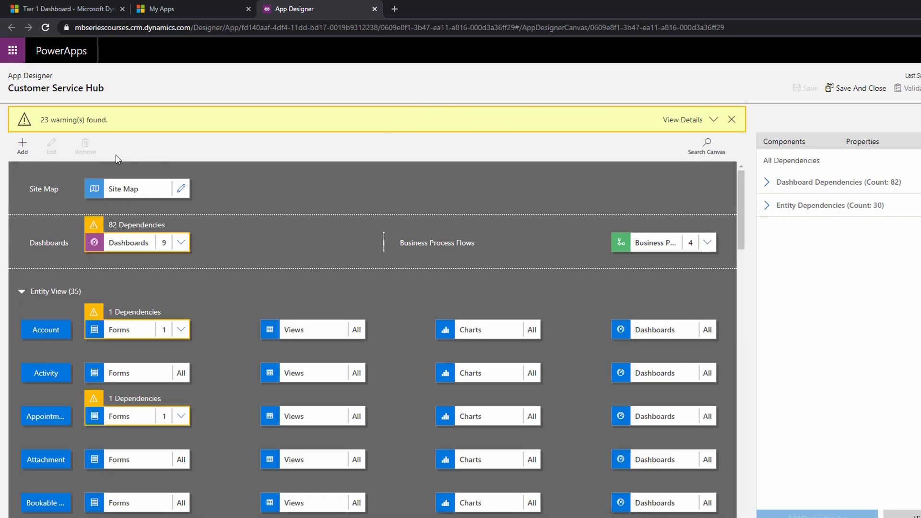
click(731, 121)
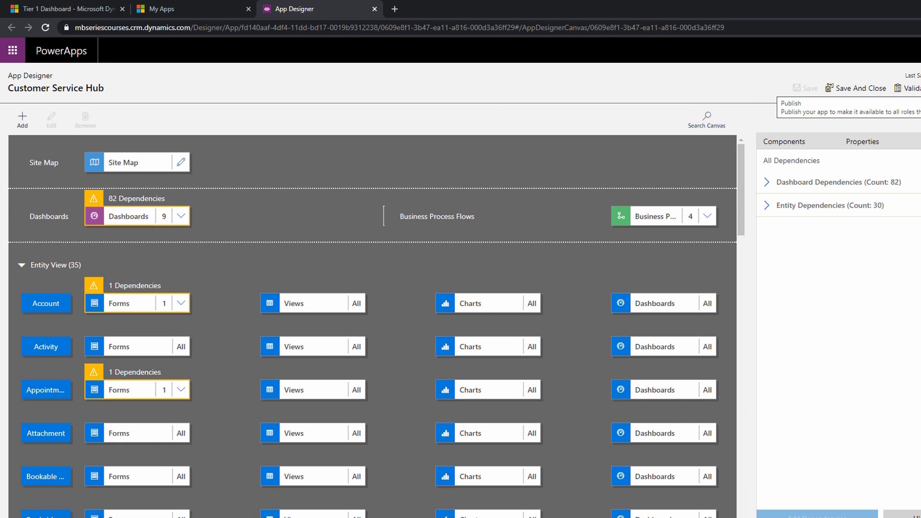
Examine the dashboard dependencies, including the Case components required by the Customer Service Representative Dashboard.
click(766, 181)
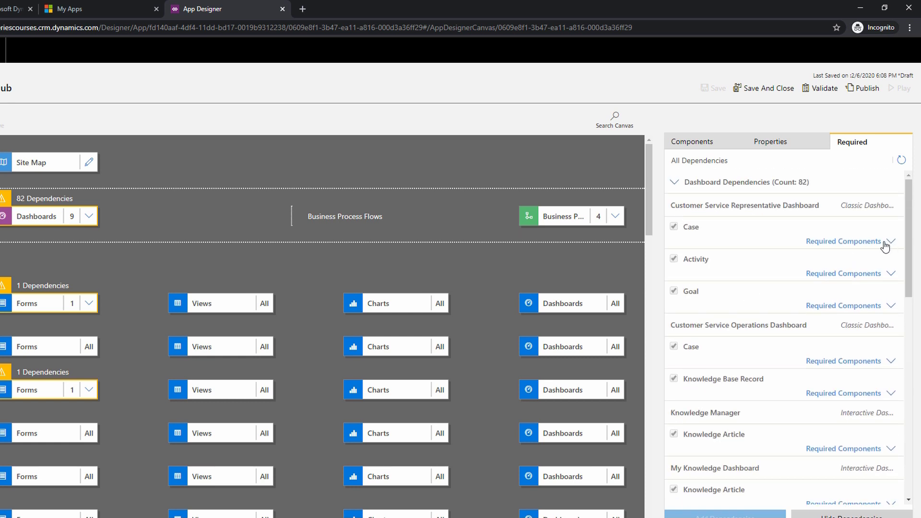
click(890, 243)
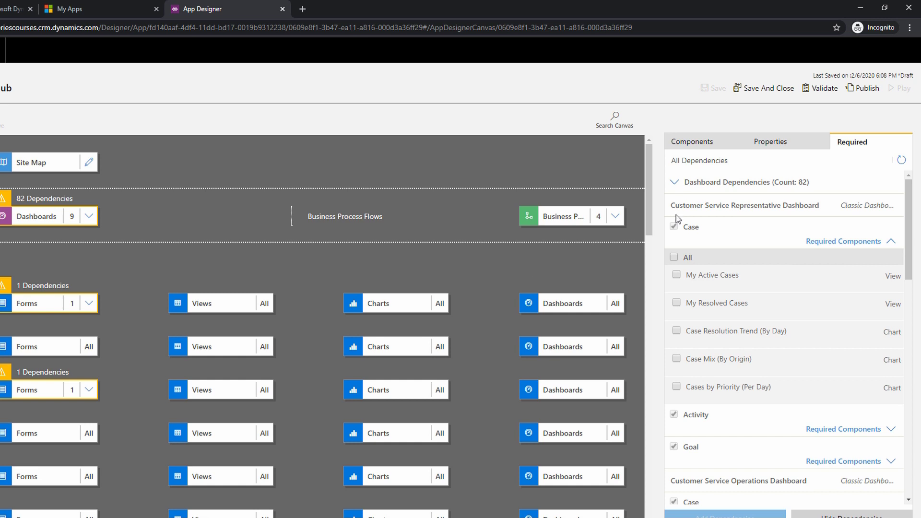
click(675, 182)
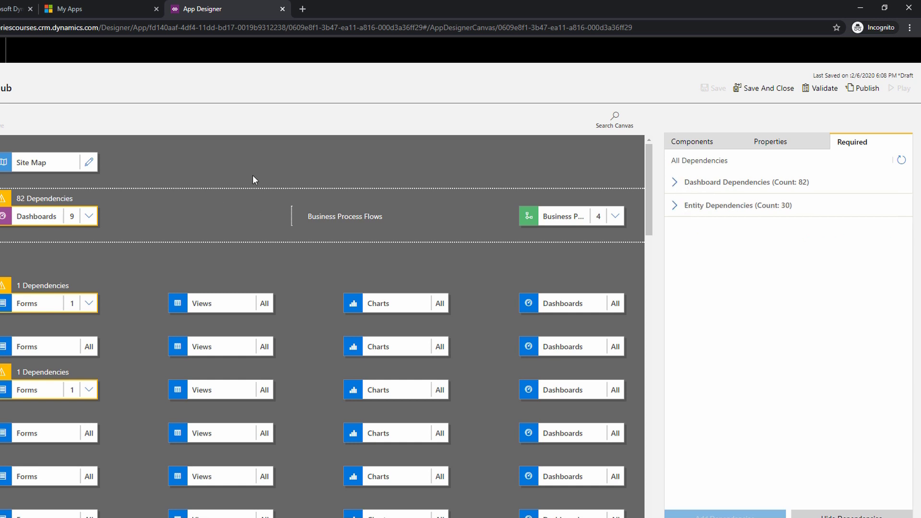
Publish the Customer Service Hub app and switch back to the My Apps page.
click(867, 91)
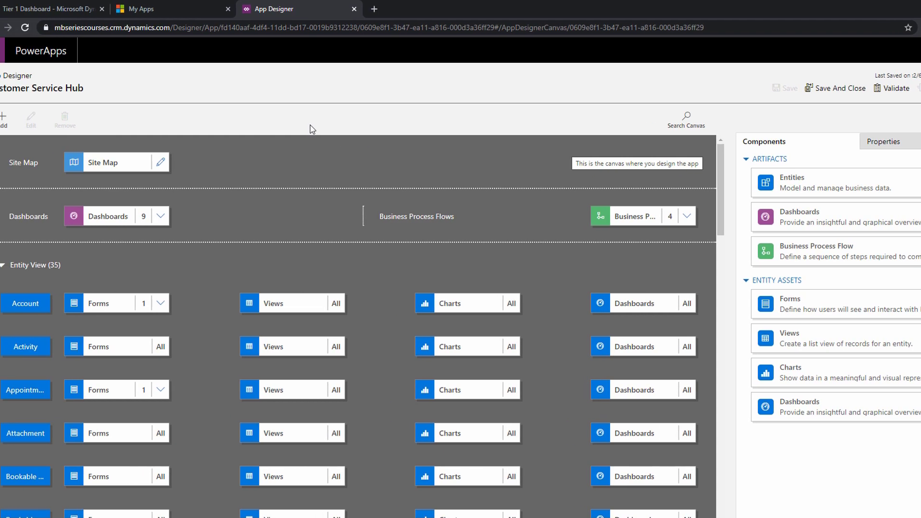
click(192, 9)
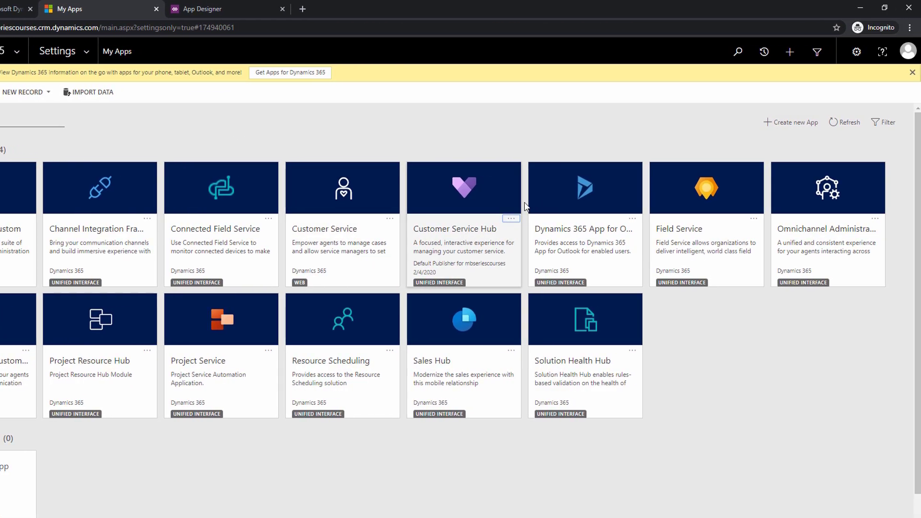
Start creating a new app and name it Test App.
click(790, 123)
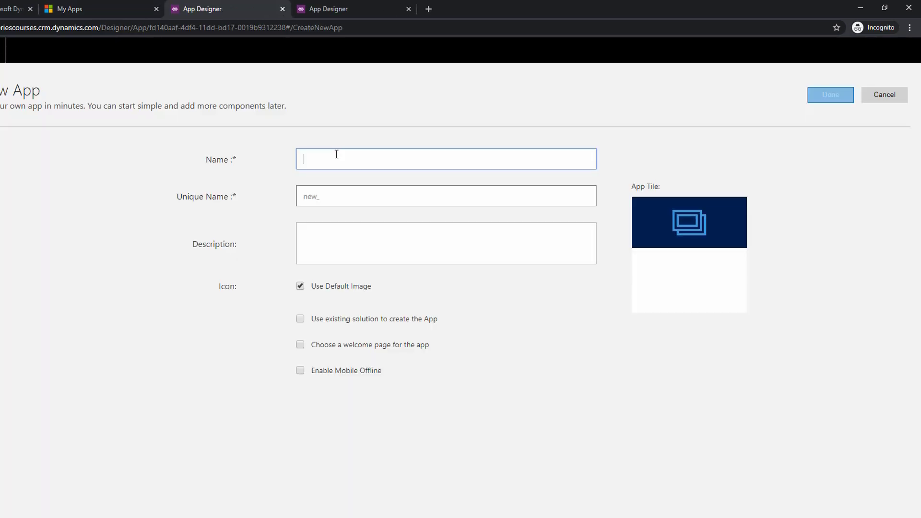
text(T)
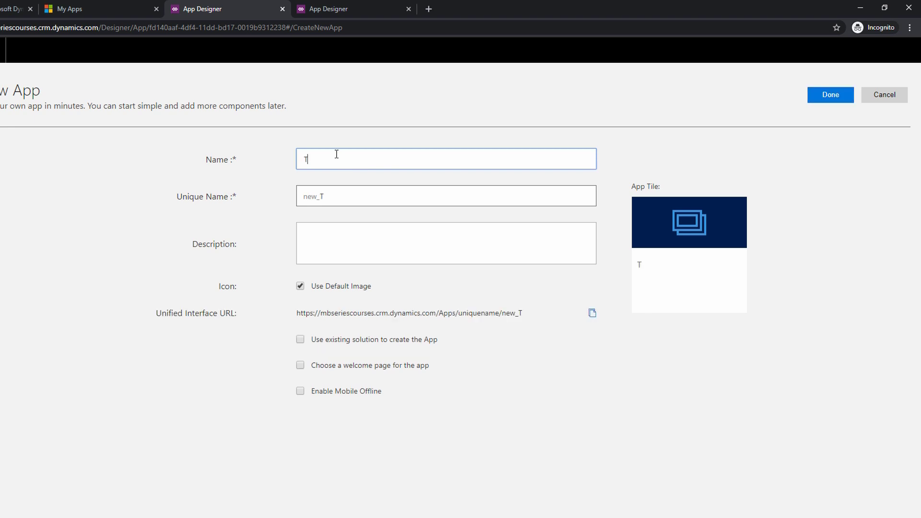
text(est App)
key(Tab)
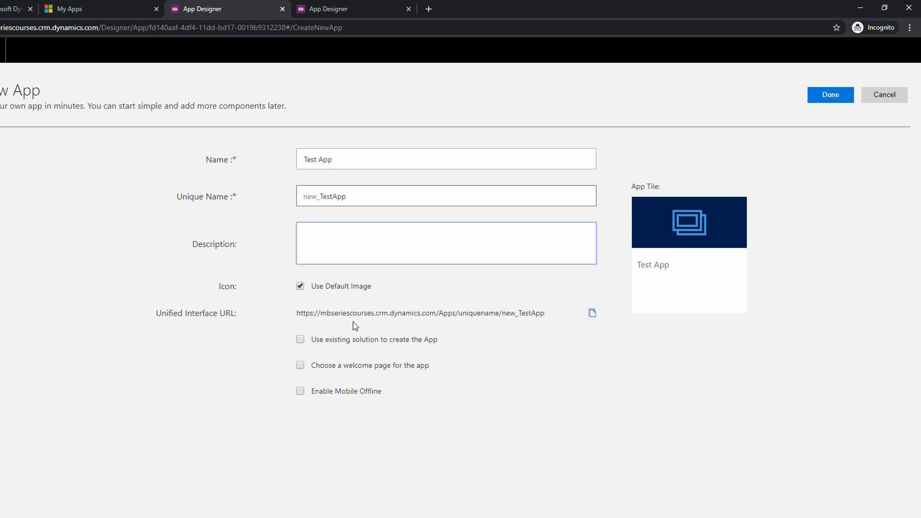
Set the new app to be created from an existing solution and continue to the solution selection.
click(301, 340)
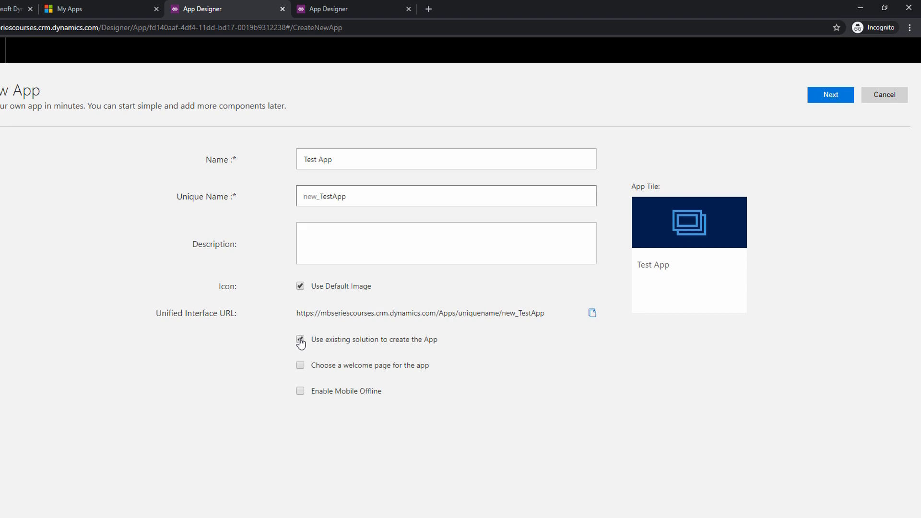
click(326, 396)
click(313, 392)
click(830, 94)
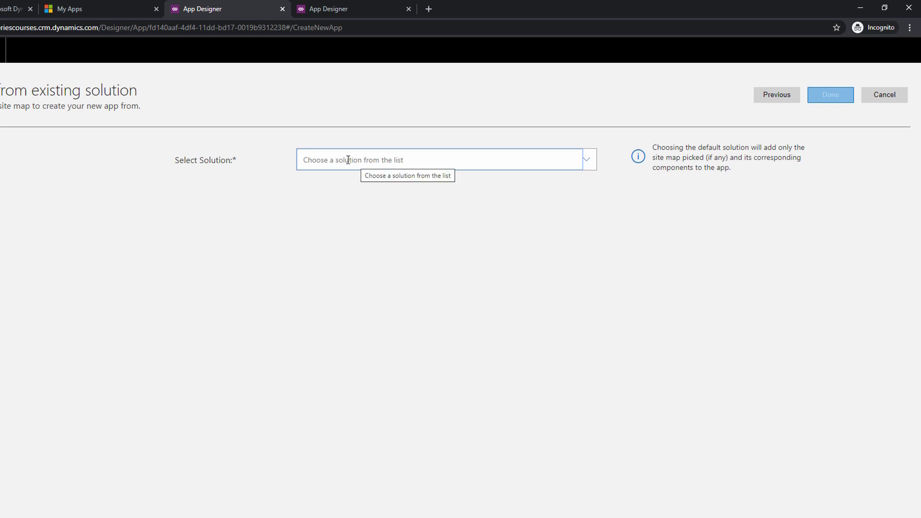
Choose Common Data Services Default Solution as the source solution and finish creating the app.
click(584, 160)
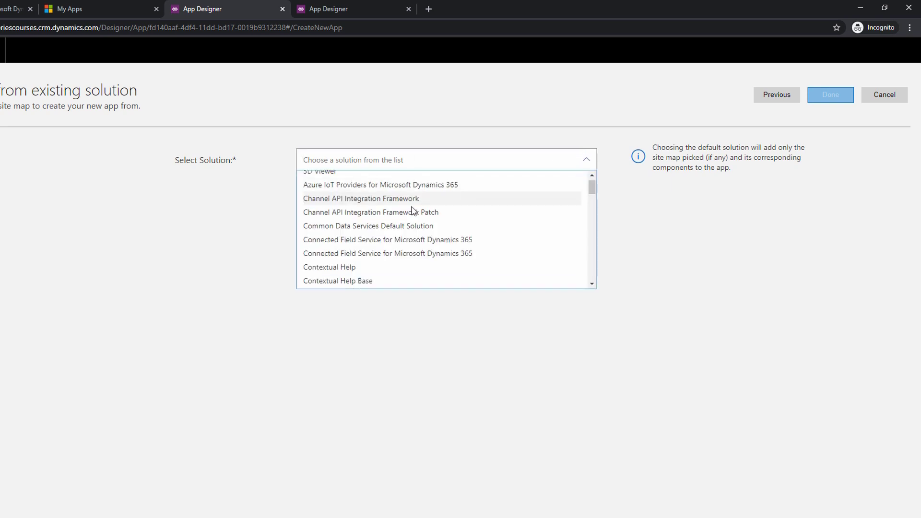
scroll(413, 211, down, 20)
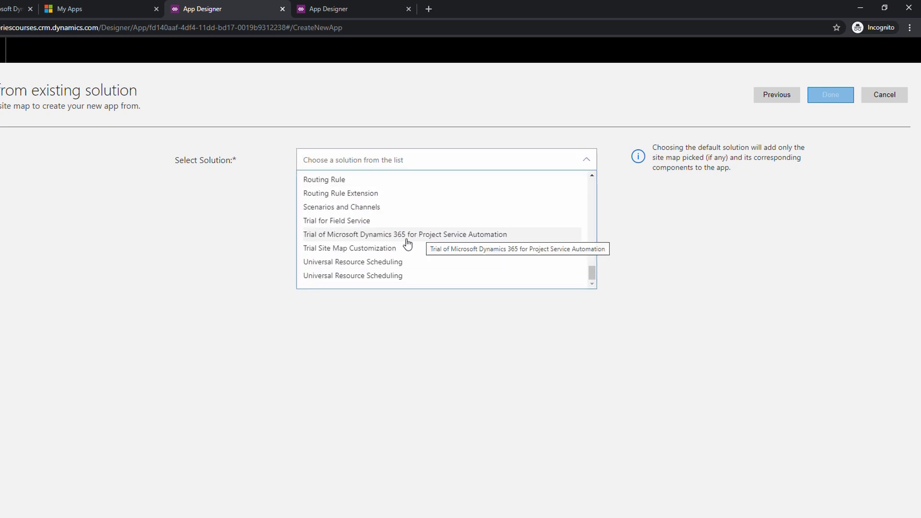
scroll(387, 251, up, 1)
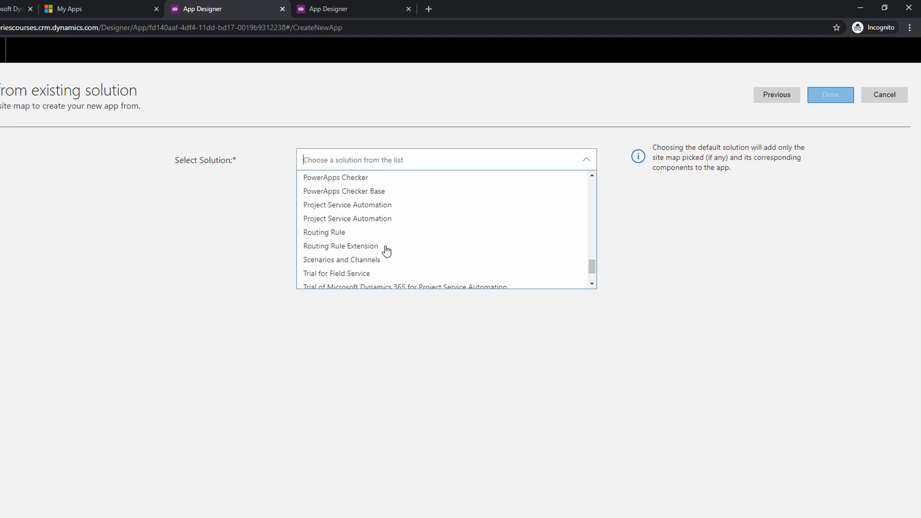
text(defau)
click(358, 236)
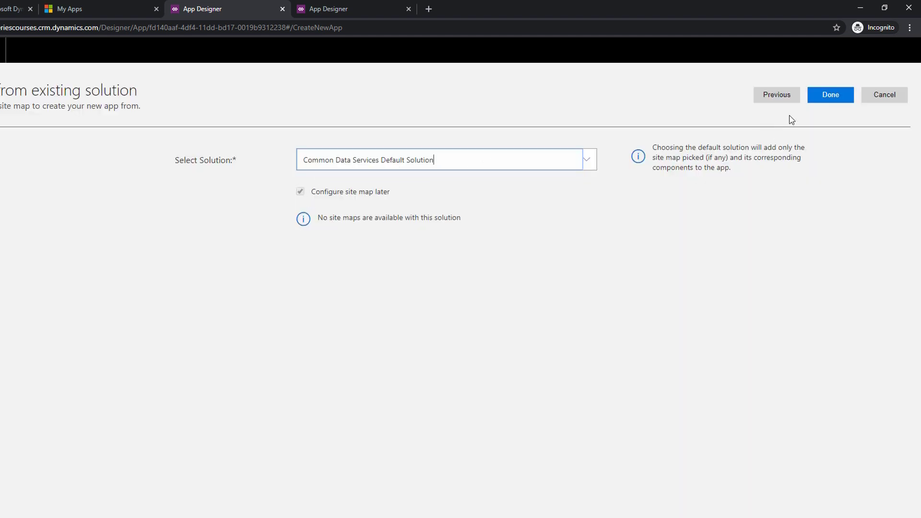
click(830, 95)
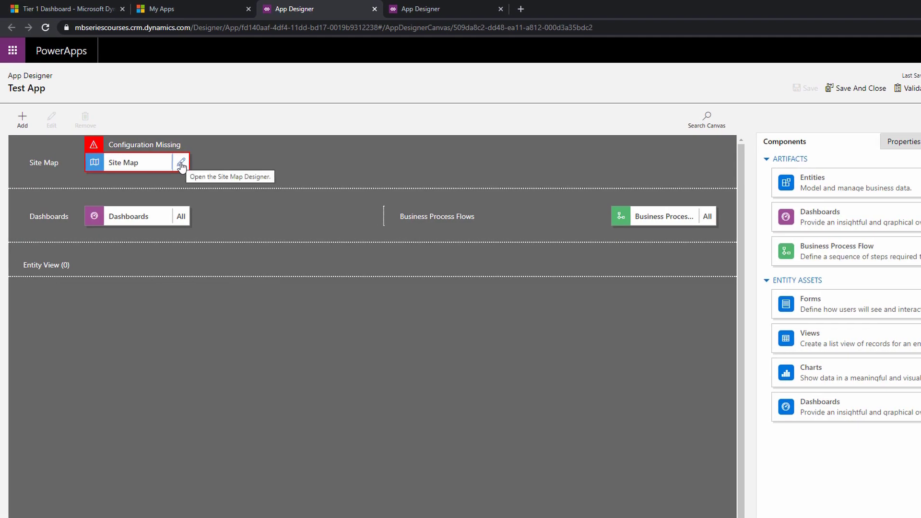
Set up Test App's missing site map with the default area, group and subarea, and save and close the app.
click(181, 164)
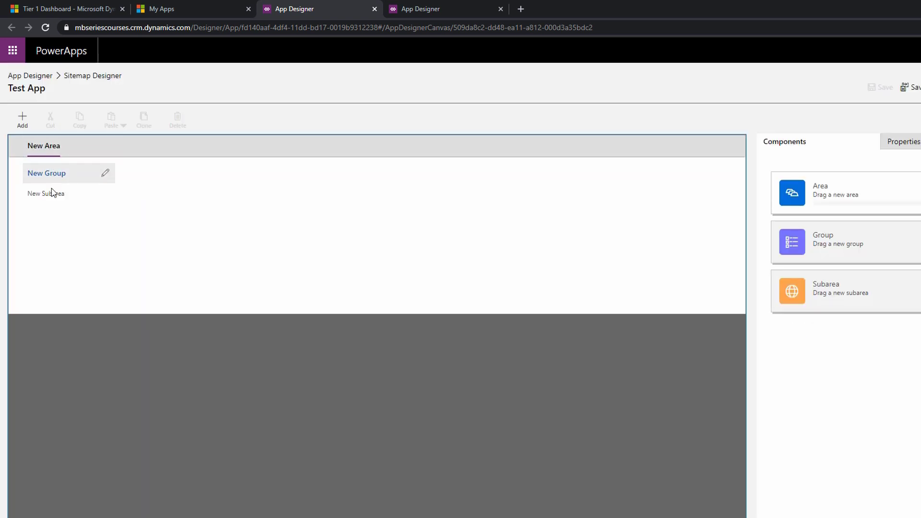
click(43, 80)
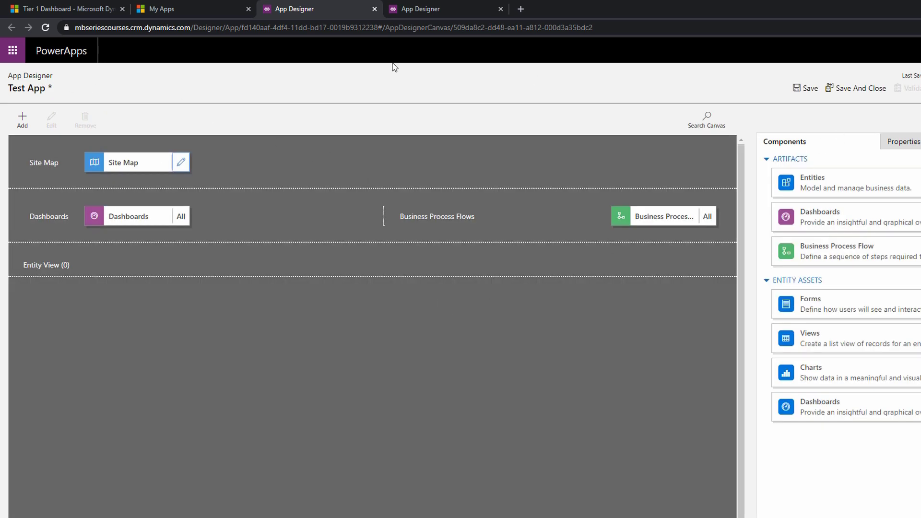
click(865, 88)
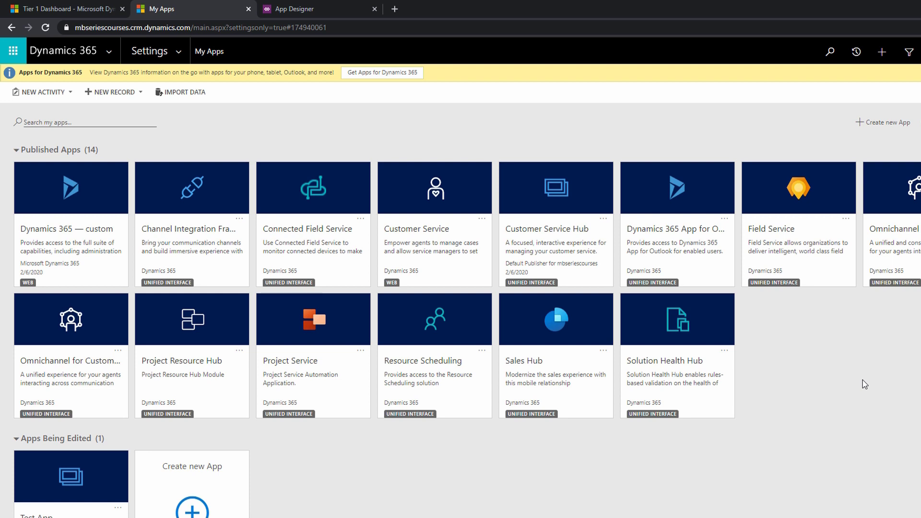
click(482, 219)
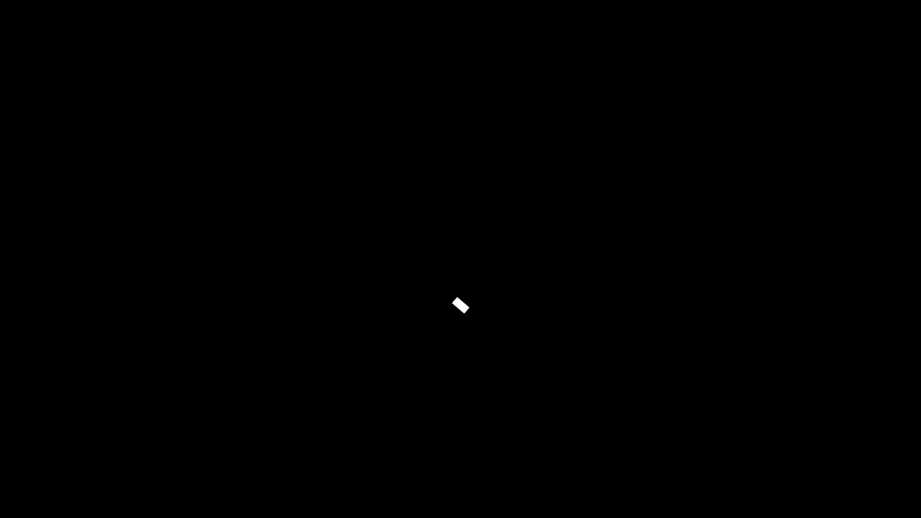
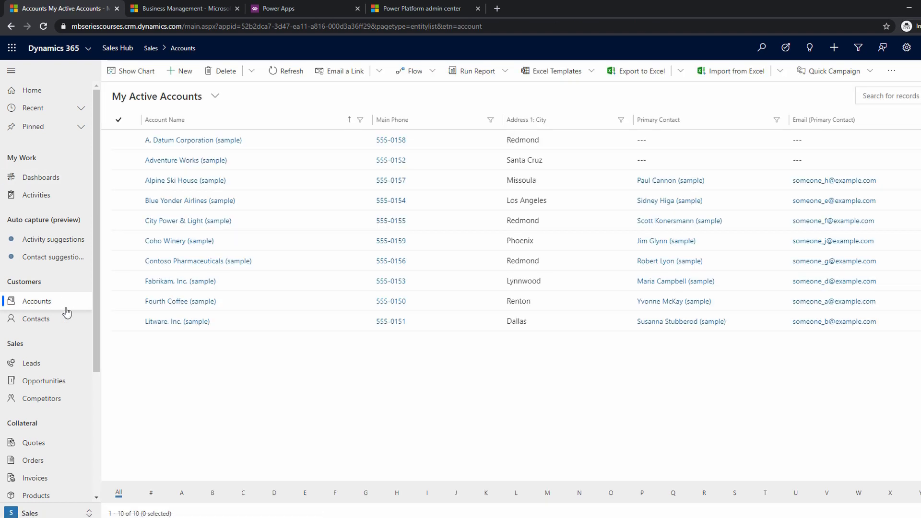
Open the Opportunities list in Sales Hub and switch it to the All Opportunities view.
click(56, 383)
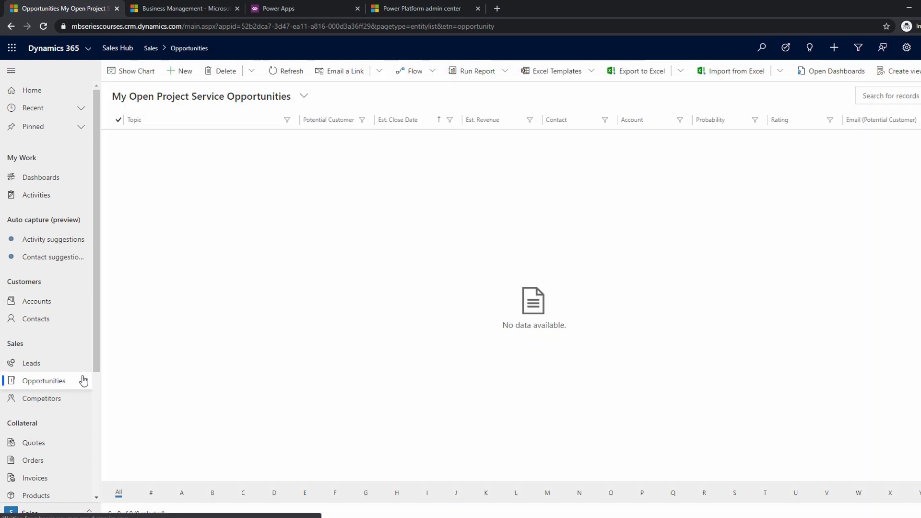
click(194, 99)
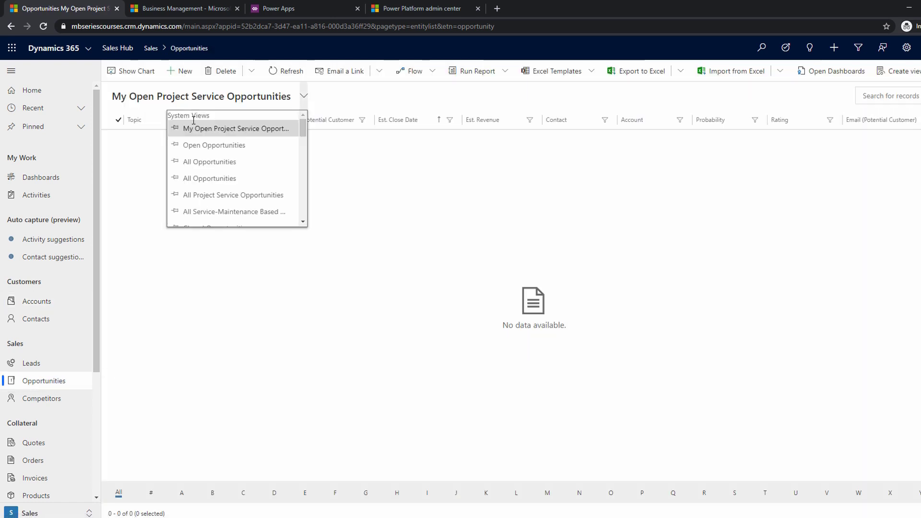
click(203, 163)
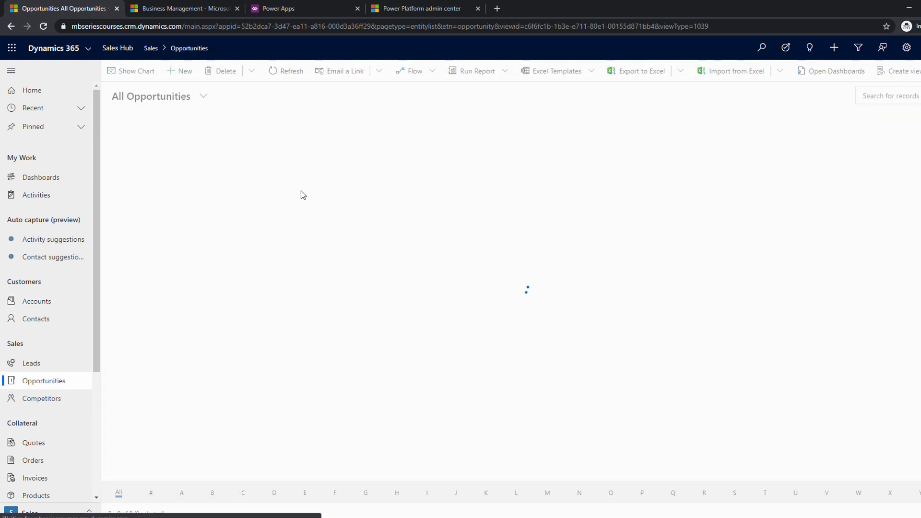
Download an Excel template file for the Opportunity entity with the All Opportunities view and save it in the Training Components folder.
click(587, 75)
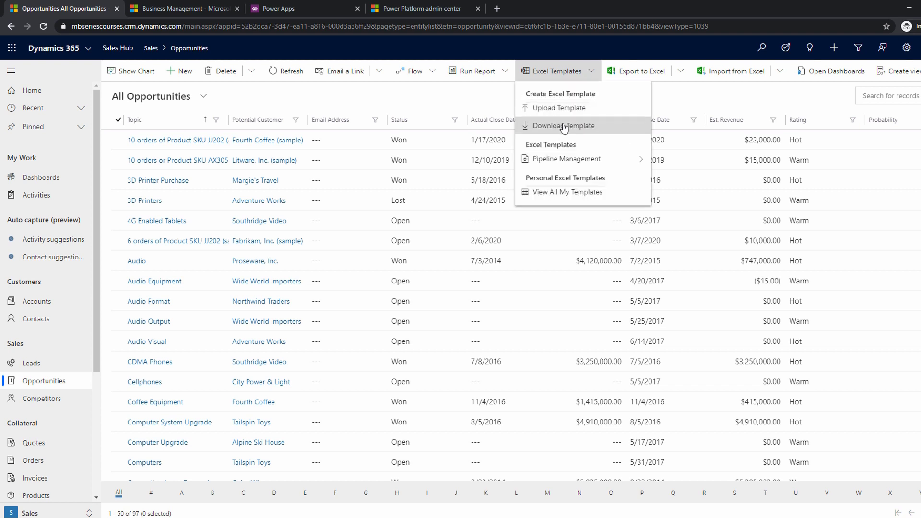
click(562, 125)
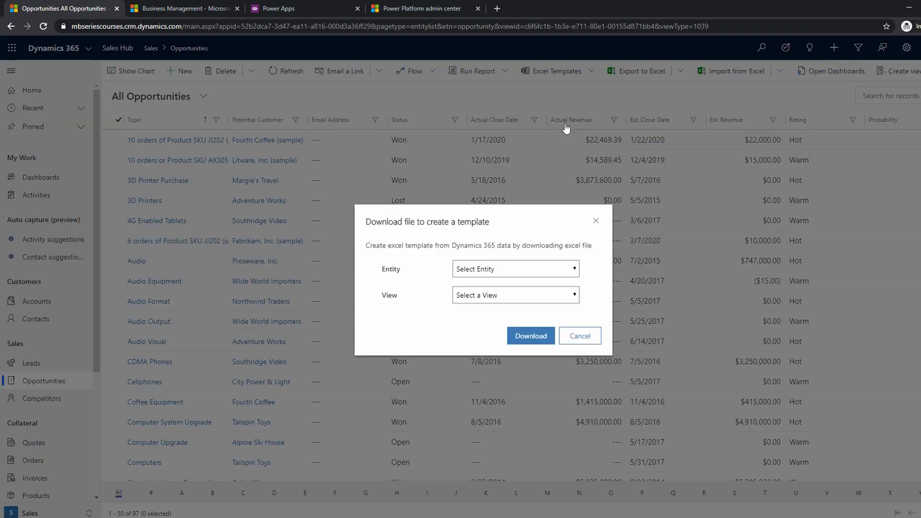
click(497, 270)
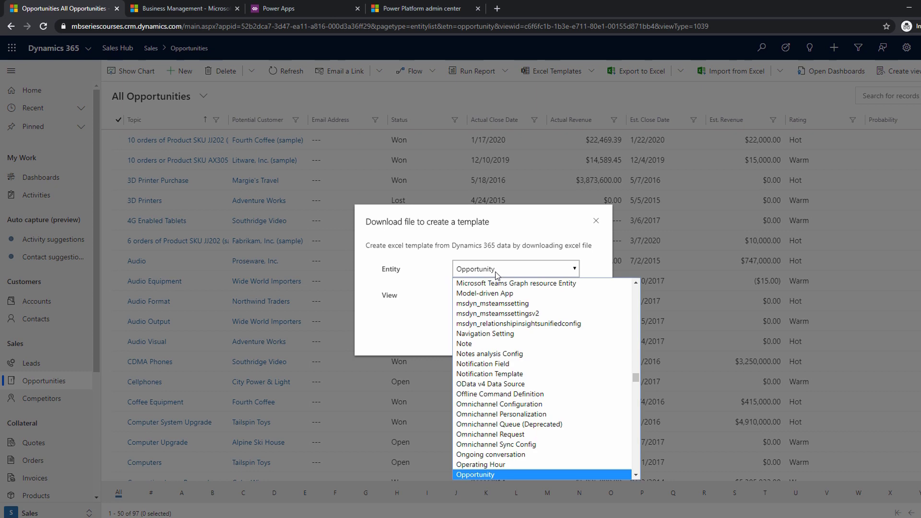
click(497, 270)
click(501, 296)
click(500, 296)
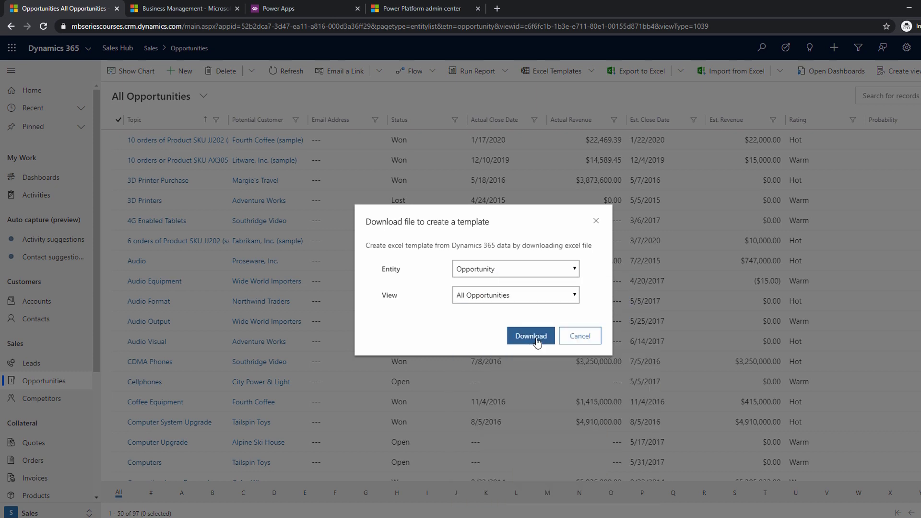
click(530, 335)
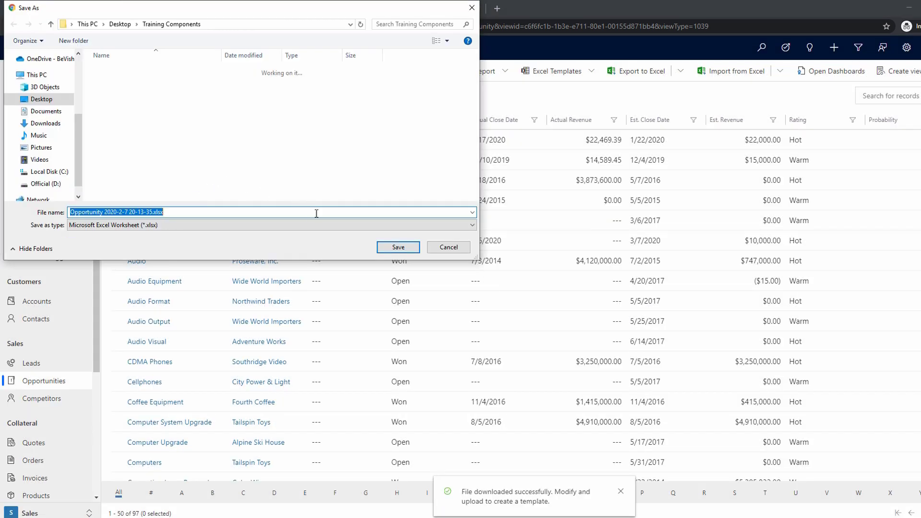
click(394, 249)
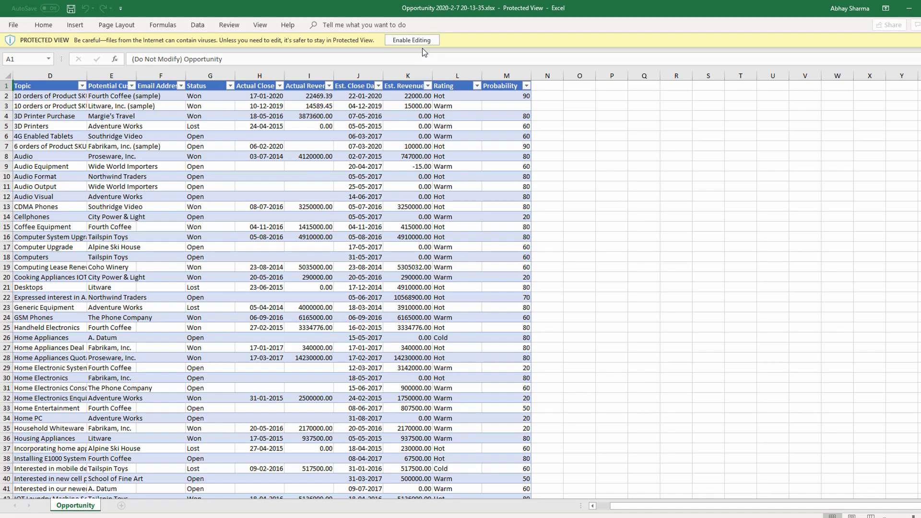
Enable editing of the downloaded workbook in Excel and add a widened table column headed New Column after Probability.
click(411, 41)
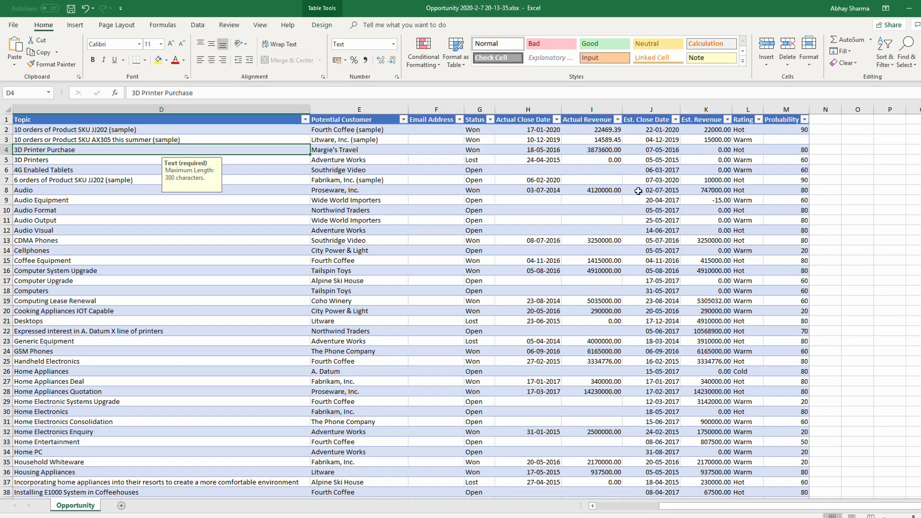
click(605, 243)
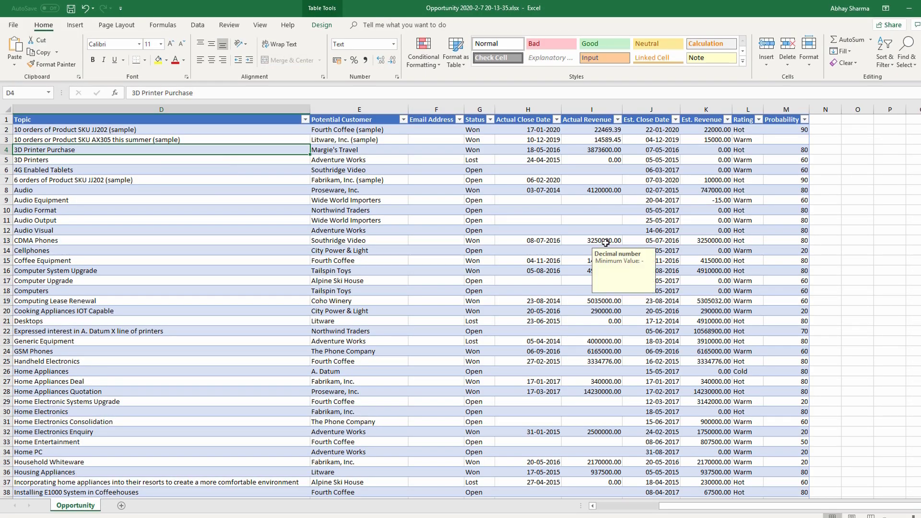
click(823, 120)
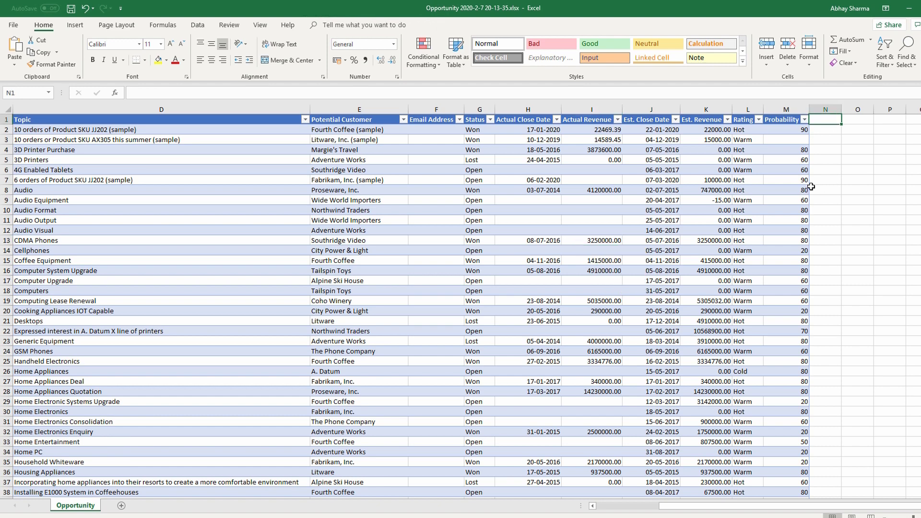
text(New Column)
key(Return)
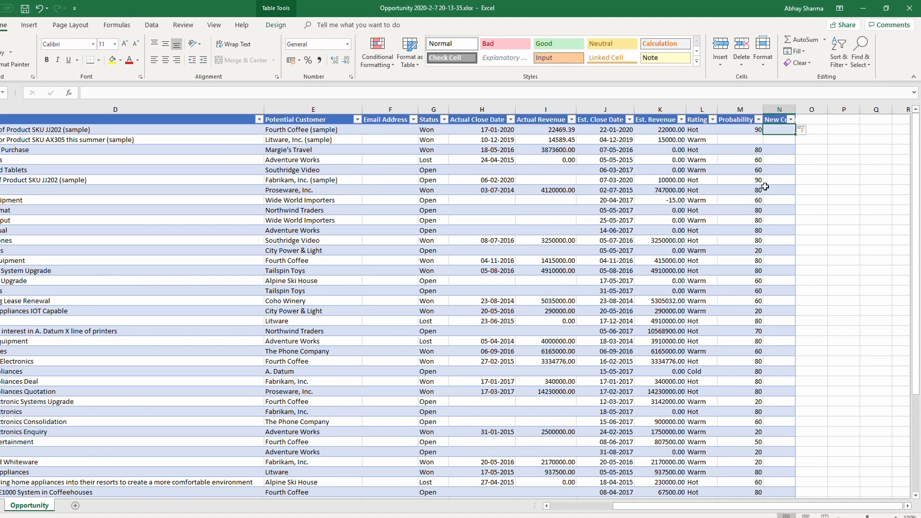
click(825, 120)
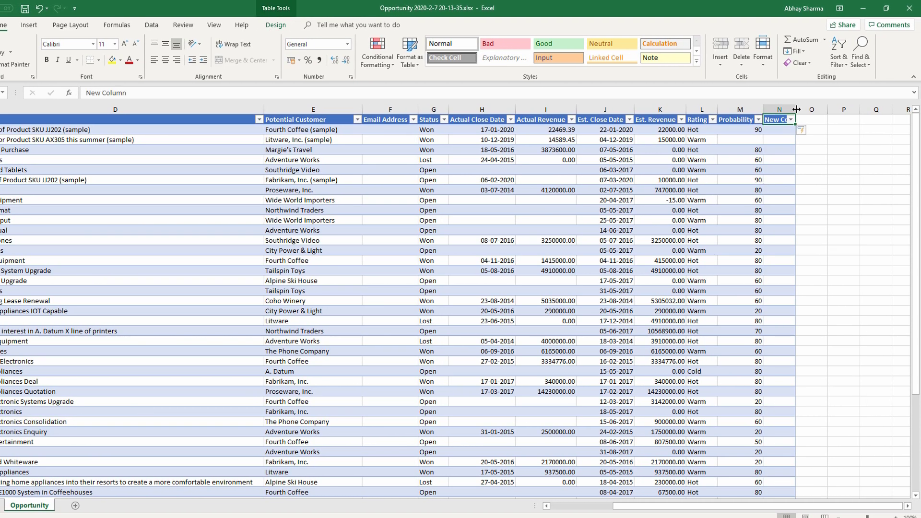
drag(796, 110, 829, 110)
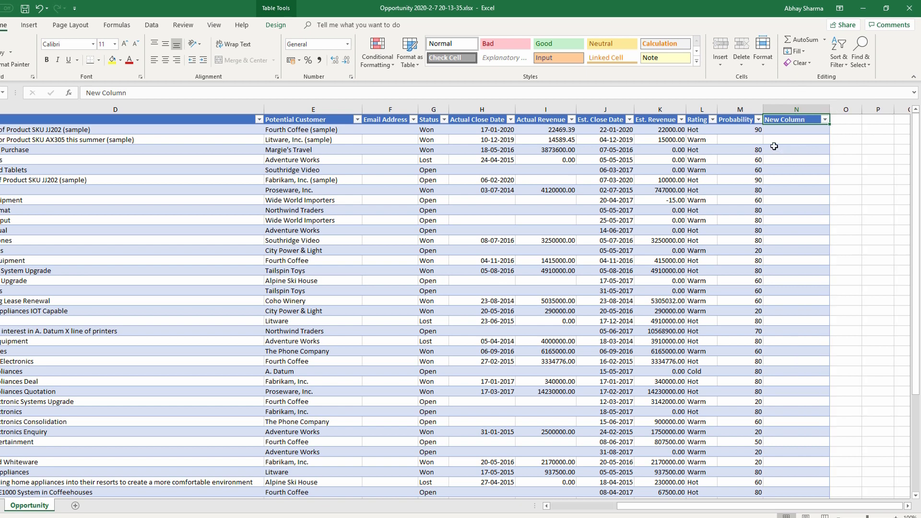
Fill New Column with a formula that calculates 10% of Actual Revenue for every row.
click(779, 133)
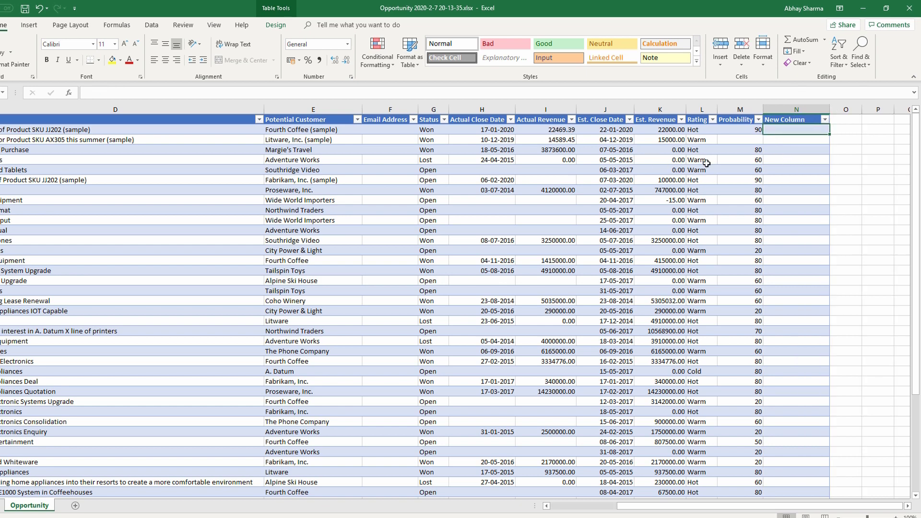
text(=)
key(Left)
key(Left)
key(Left)
key(Left)
key(Left)
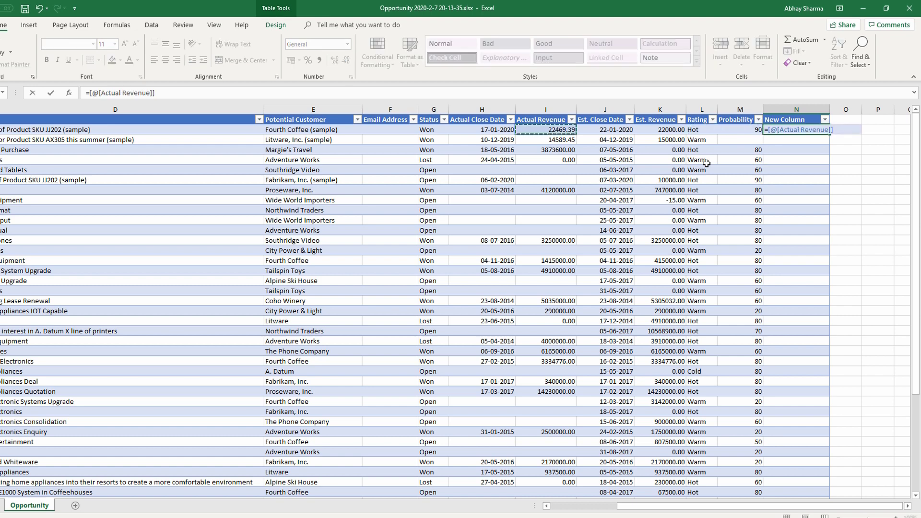
text(*10%)
key(Return)
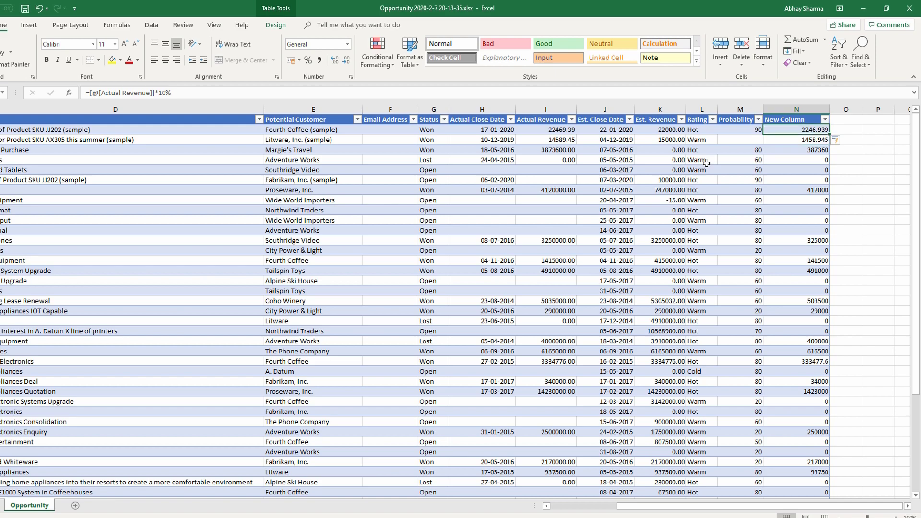
scroll(804, 160, down, 8)
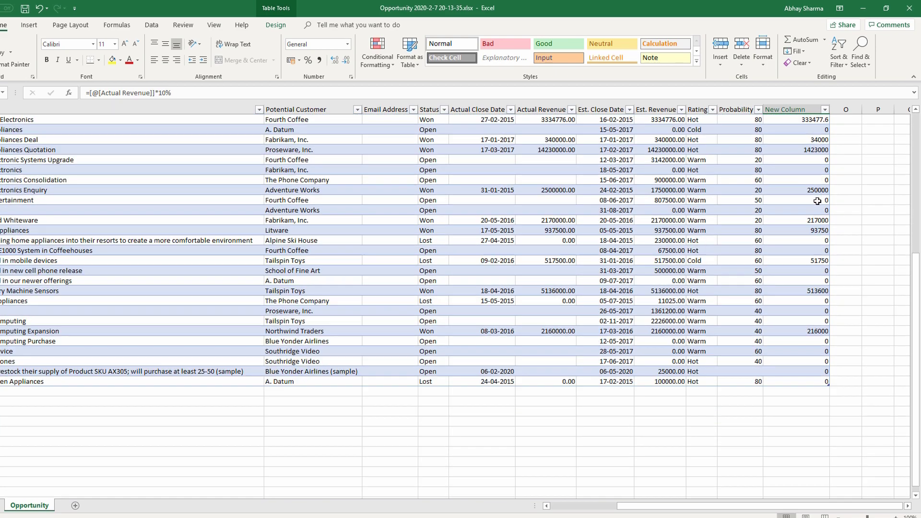
scroll(797, 163, up, 8)
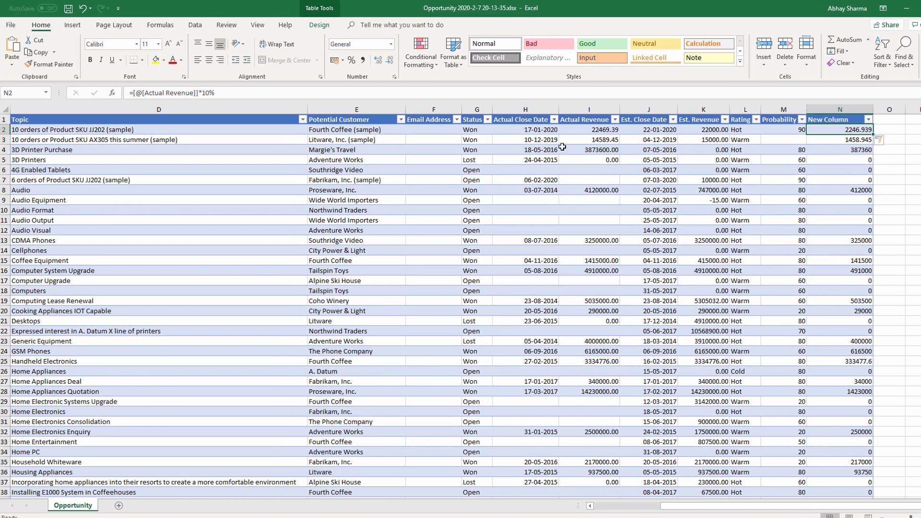
Insert 18 blank rows above the opportunity table to make room for a chart.
click(25, 121)
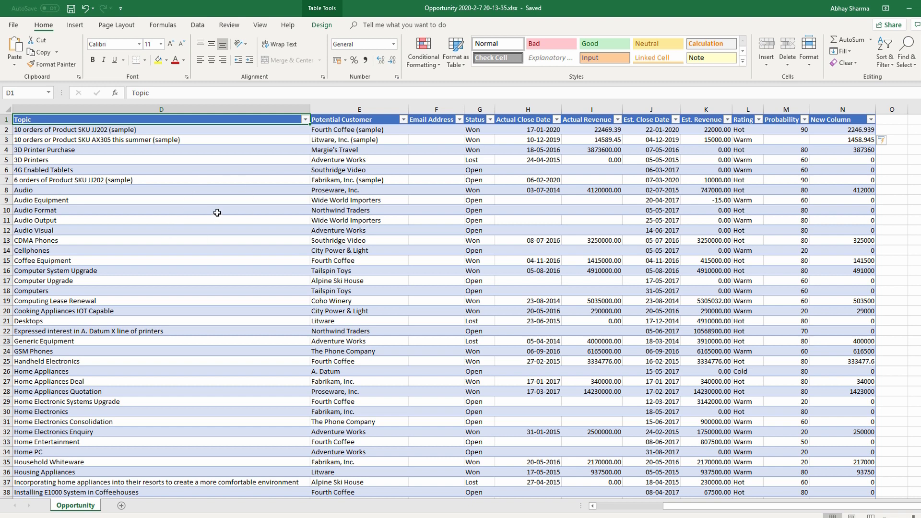
scroll(212, 271, down, 10)
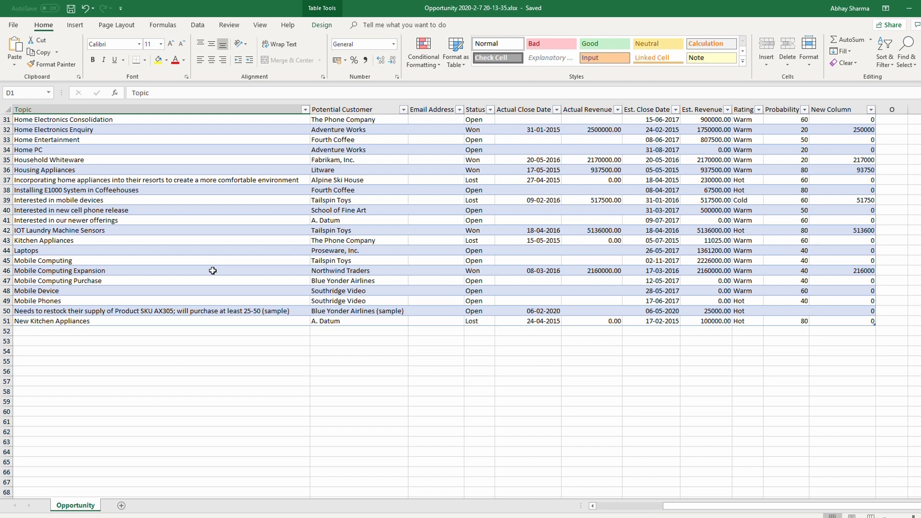
click(73, 344)
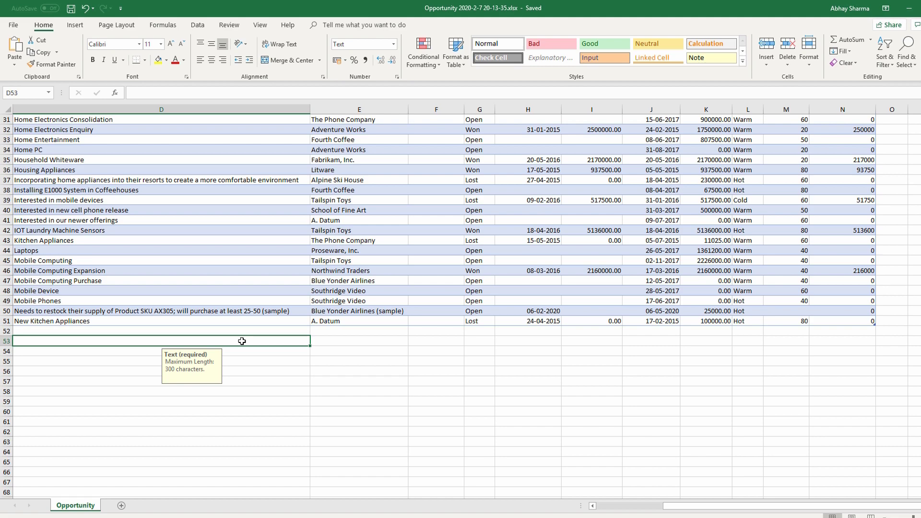
scroll(242, 341, up, 6)
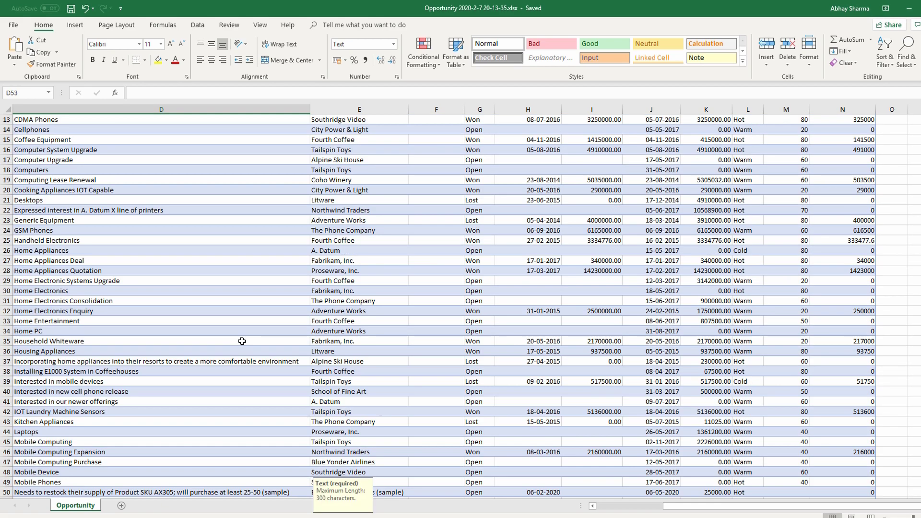
key(F4)
key(F4)
key(F4)
key(F4)
key(F4)
key(F4)
key(F4)
key(F4)
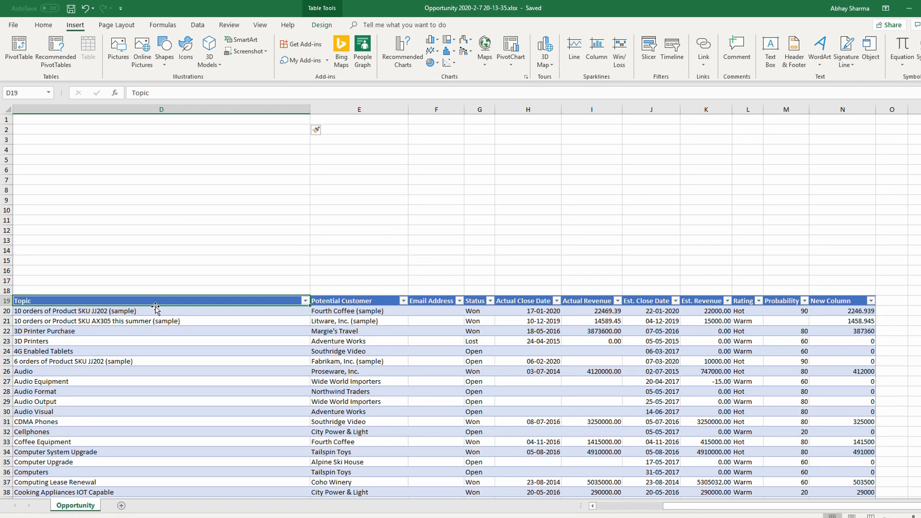
Select the whole opportunity table and insert the recommended clustered column chart Count of Topic by Status.
key(ctrl+shift+Down)
key(ctrl+shift+Right)
scroll(144, 308, up, 10)
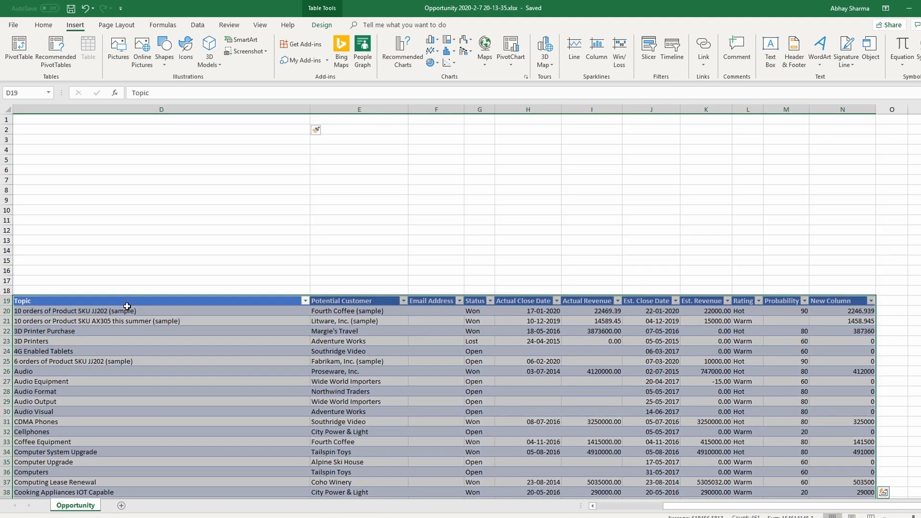
click(402, 50)
click(384, 223)
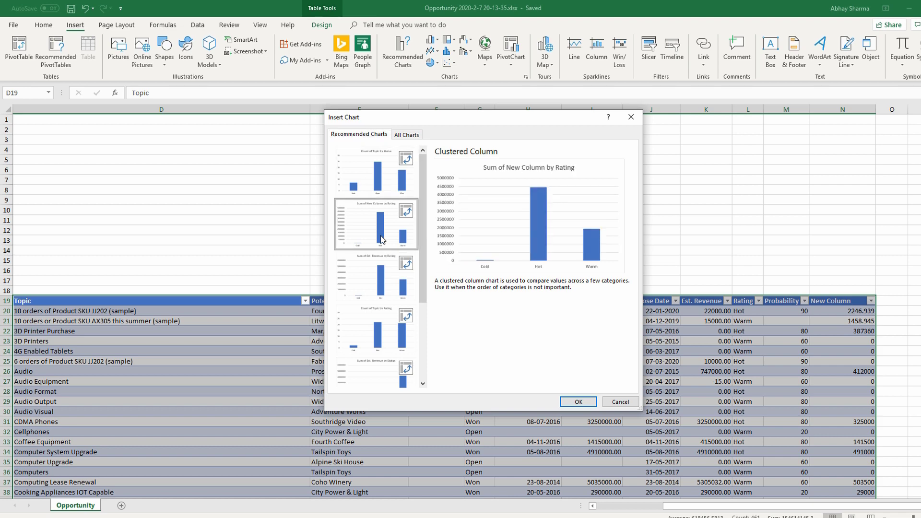
click(382, 280)
click(381, 331)
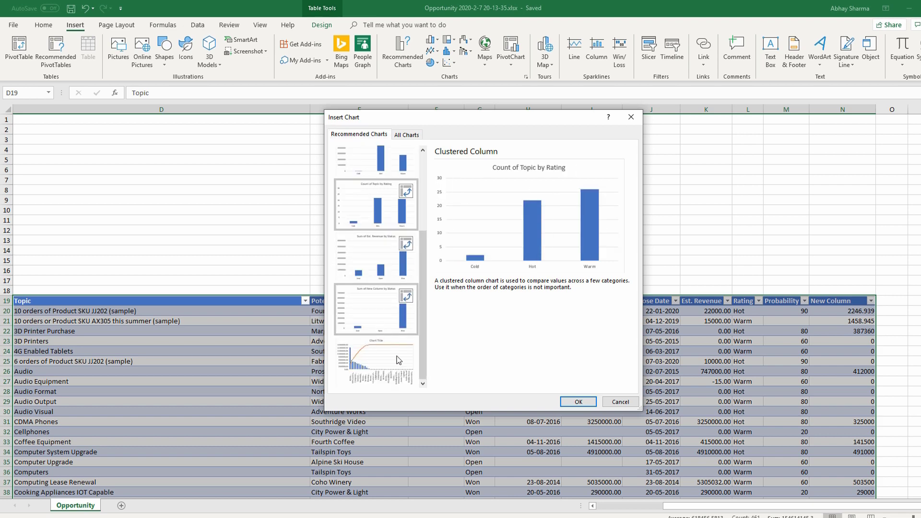
click(393, 179)
click(579, 401)
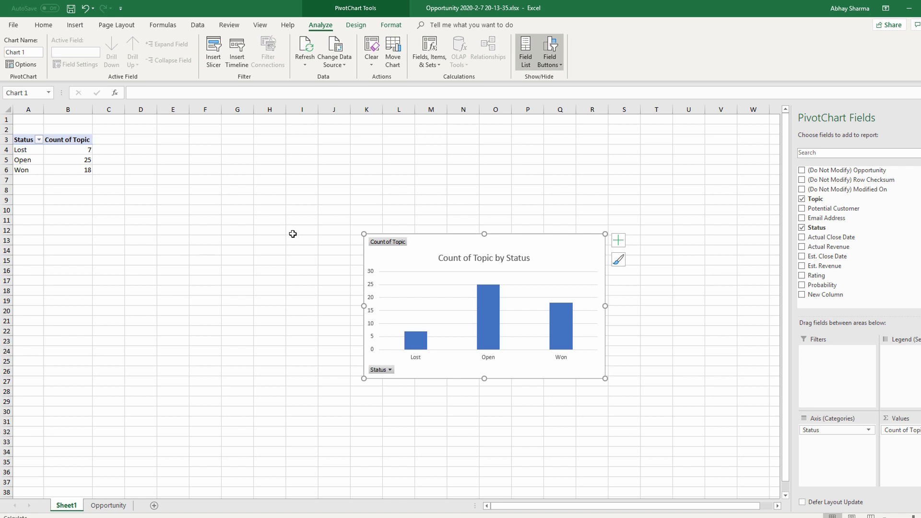
Change the chart title to Opportunities With Statuses.
click(470, 258)
double_click(480, 259)
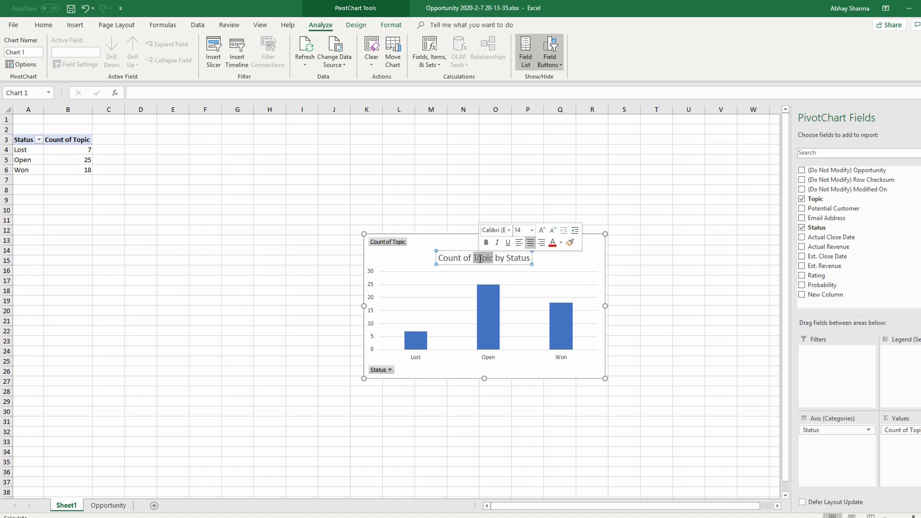
key(ctrl+a)
text(Oppo)
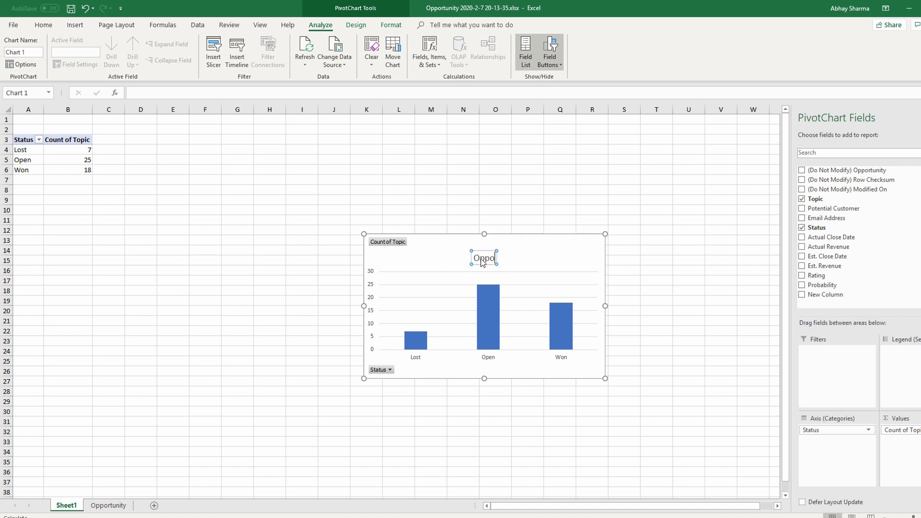
text(rtunities With Statuses)
click(551, 257)
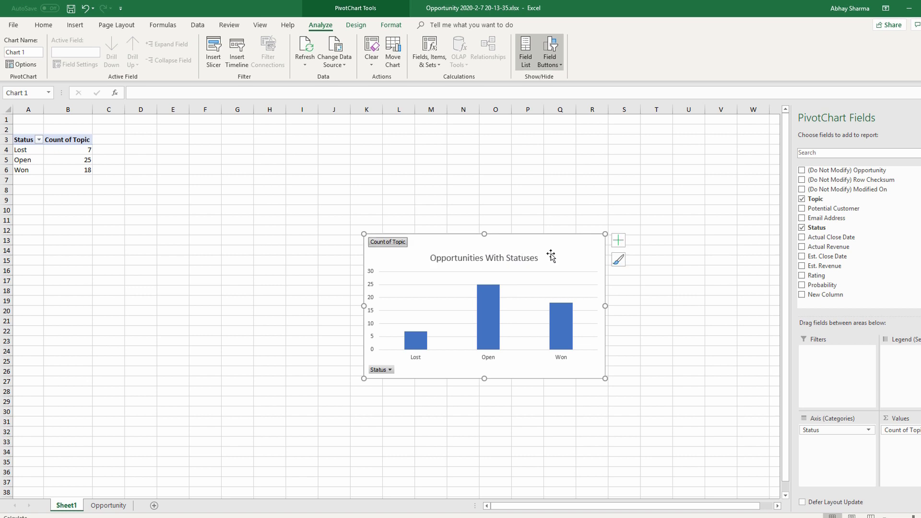
Move the chart from Sheet1 to the Opportunity sheet and position it in the blank rows above the table.
key(Delete)
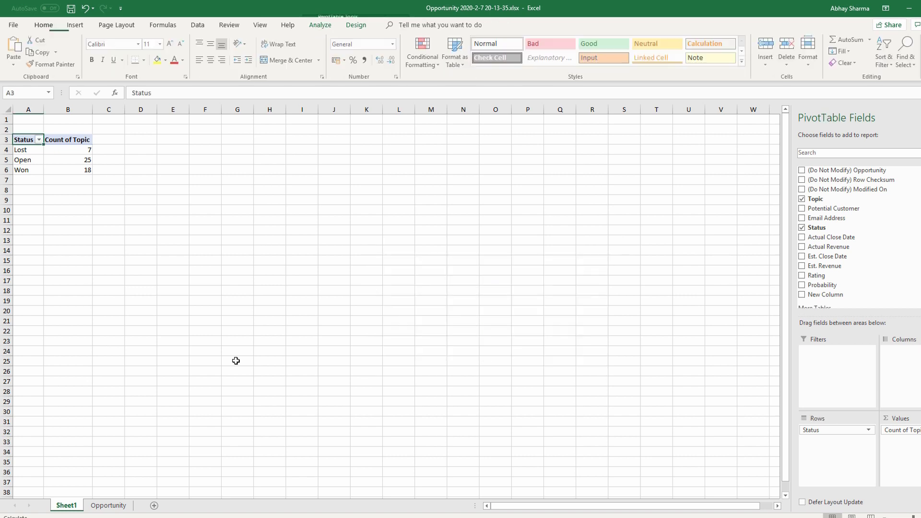
click(104, 506)
click(109, 121)
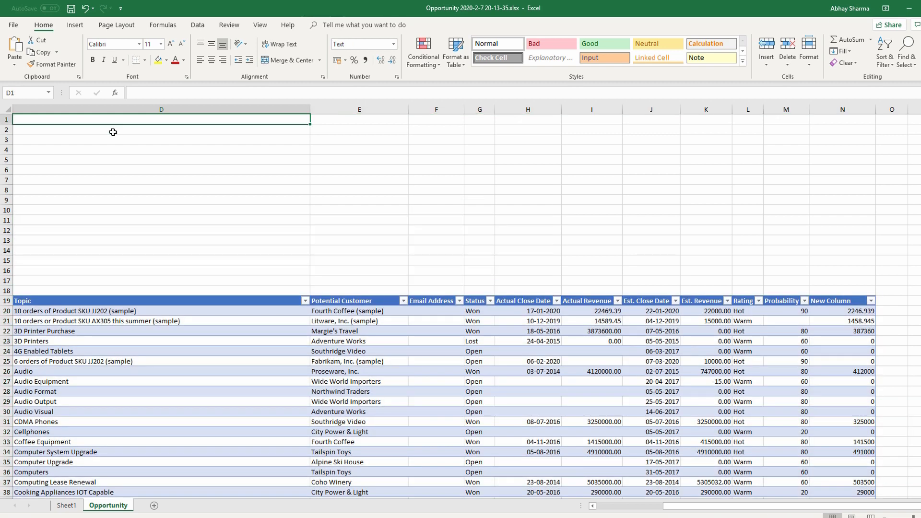
key(ctrl+v)
drag(187, 129, 197, 140)
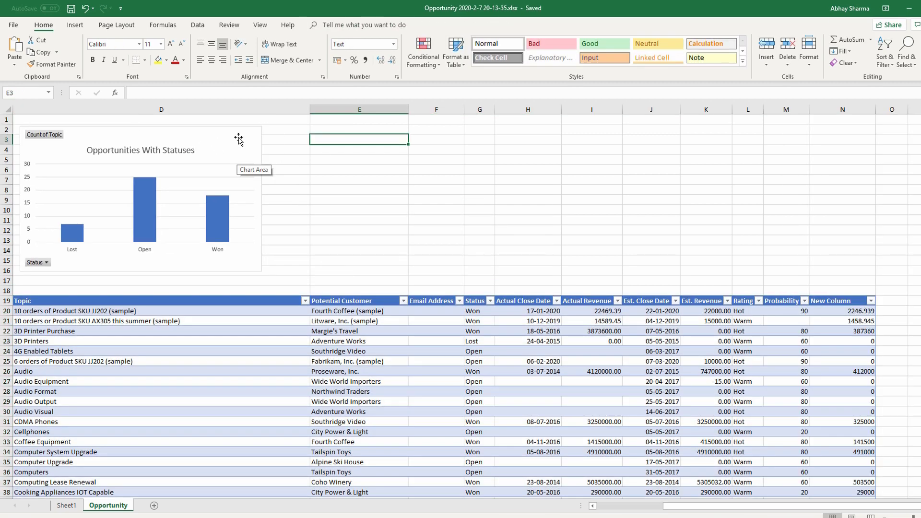
Add data labels to the columns of the Opportunities With Statuses chart.
right_click(145, 192)
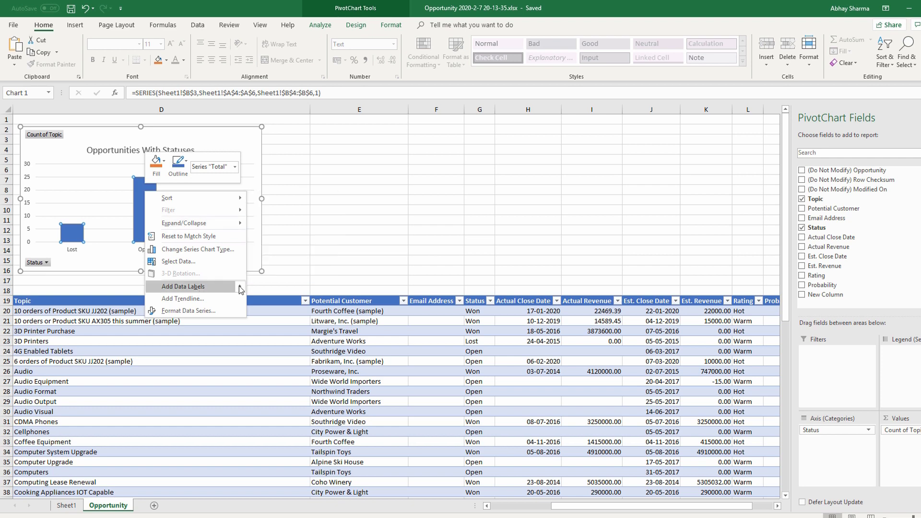
mouse_move(241, 290)
click(284, 288)
click(286, 200)
click(75, 24)
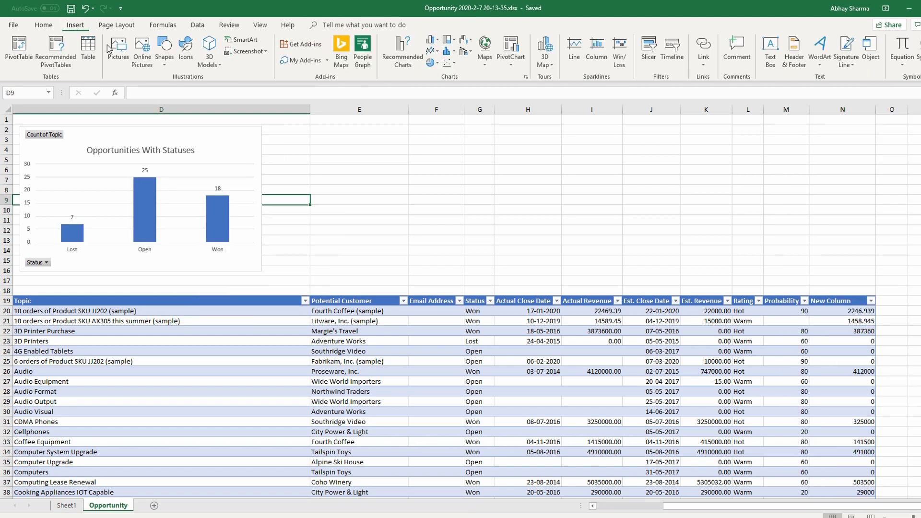
click(357, 149)
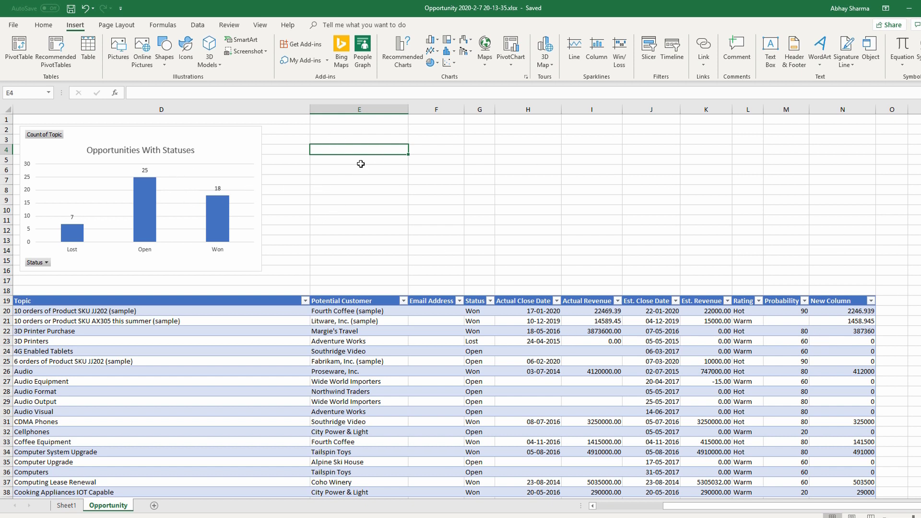
click(73, 117)
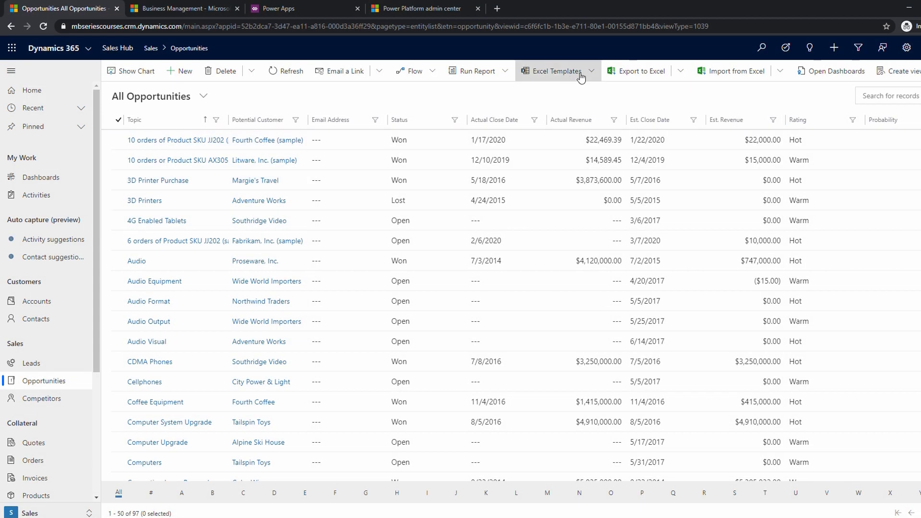
click(571, 76)
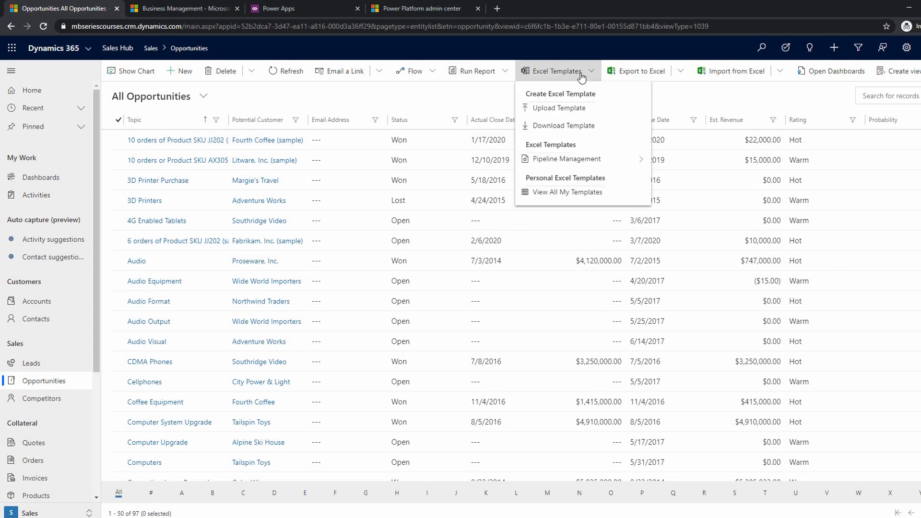
click(566, 109)
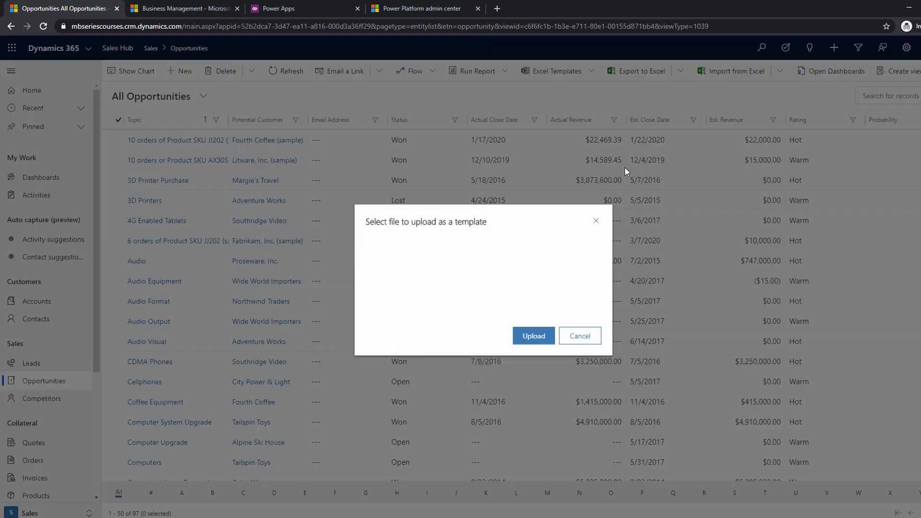
click(479, 244)
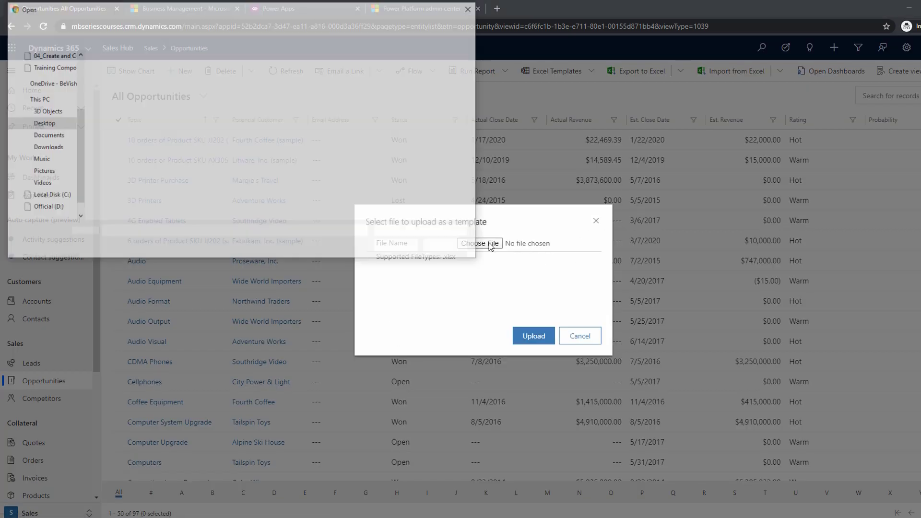
click(171, 91)
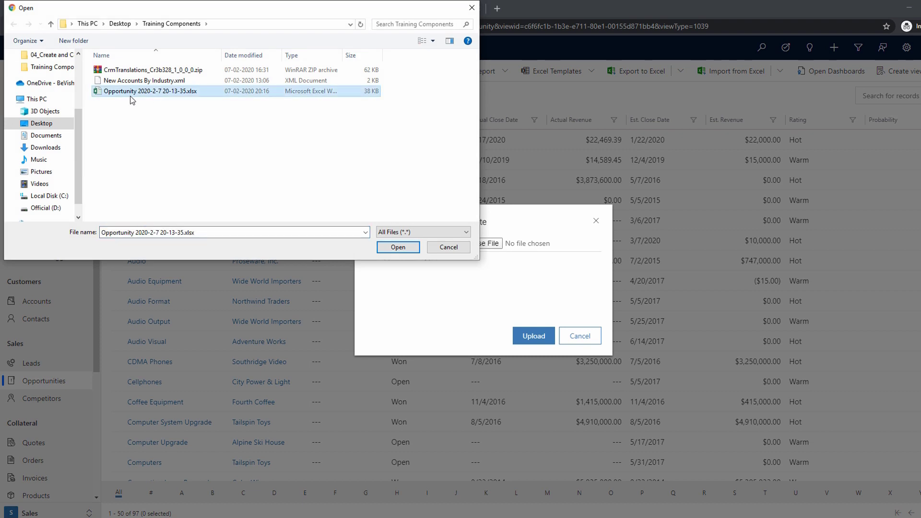
click(404, 247)
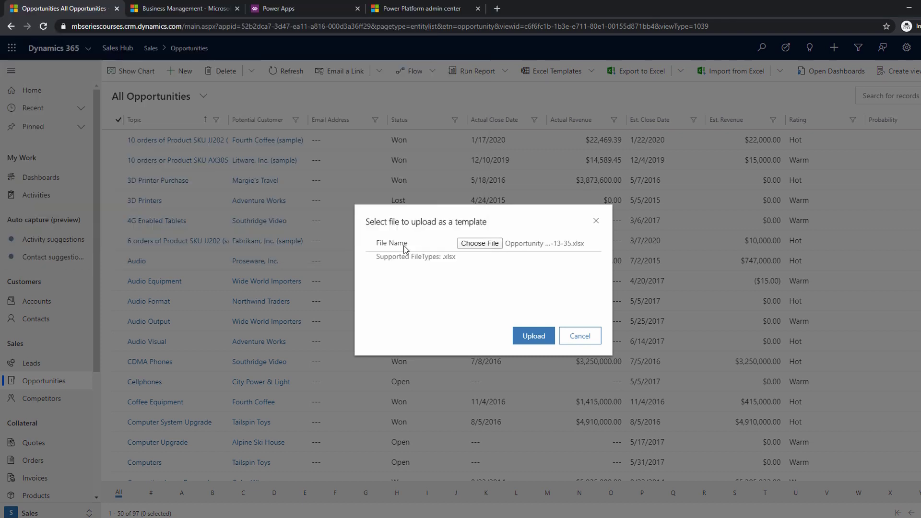
click(530, 337)
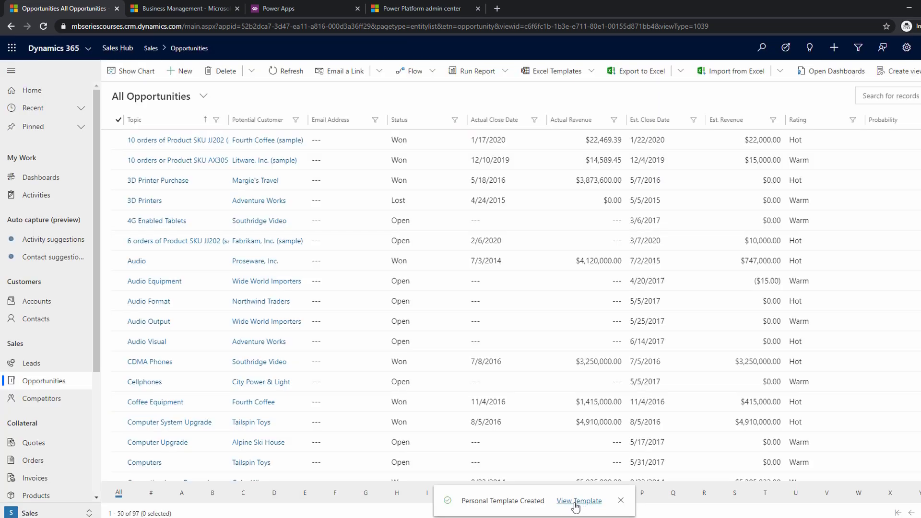
Open the uploaded personal template's record and rename it Opportunity Status Chart & Data.
click(576, 501)
click(316, 198)
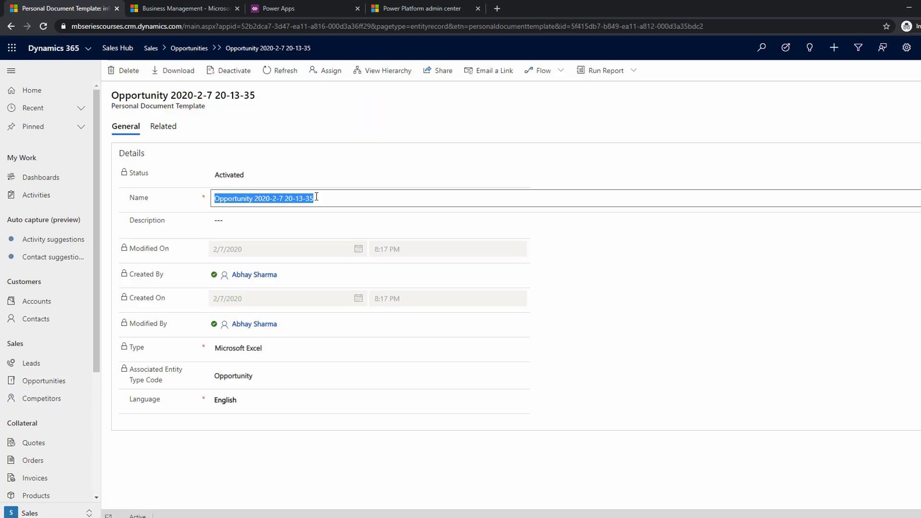
click(316, 197)
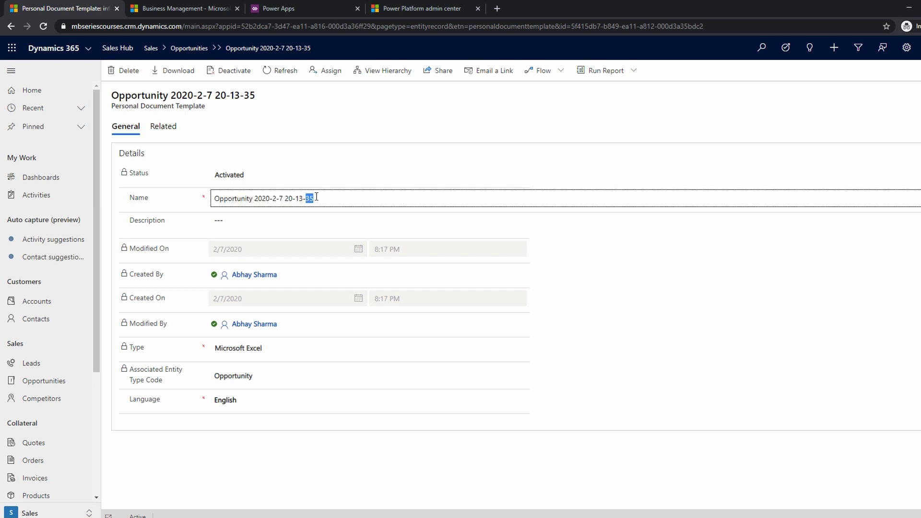
key(ctrl+shift+Left)
key(ctrl+shift+Left)
key(ctrl+shift+Left)
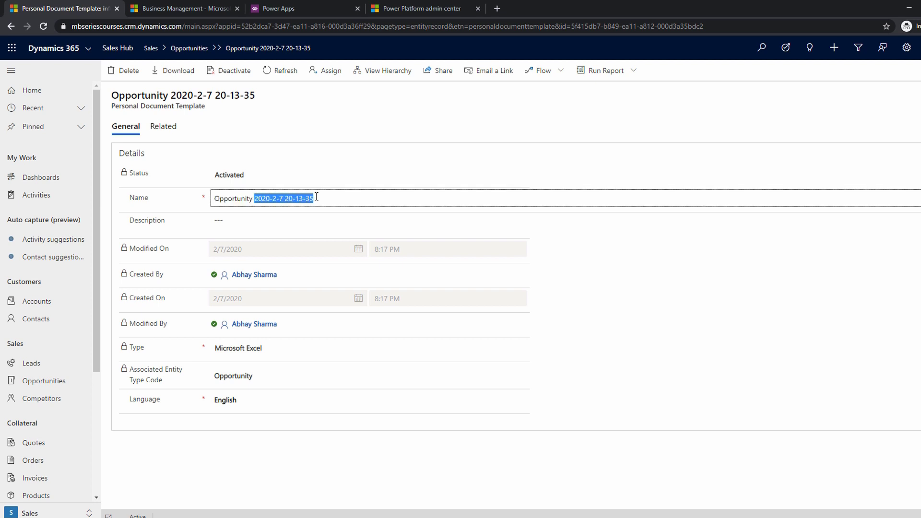
key(BackSpace)
text(S)
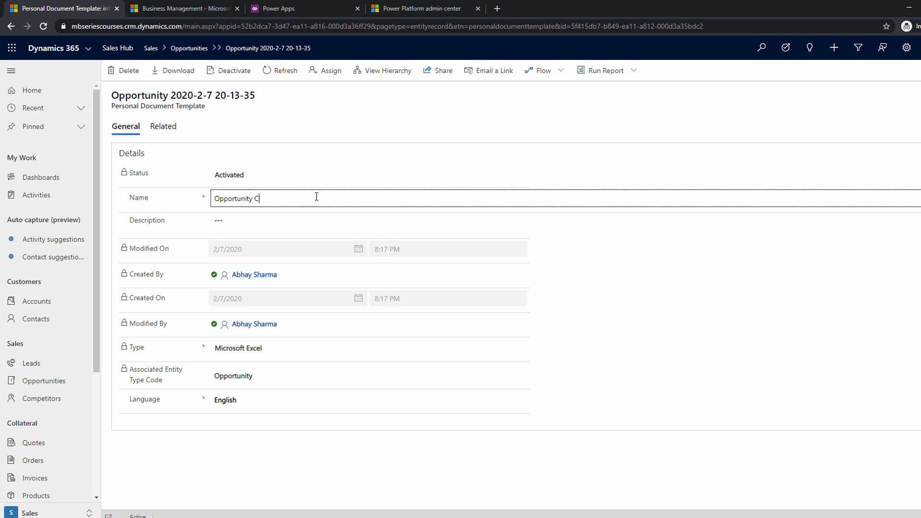
text(tatus Chart & Data)
click(315, 225)
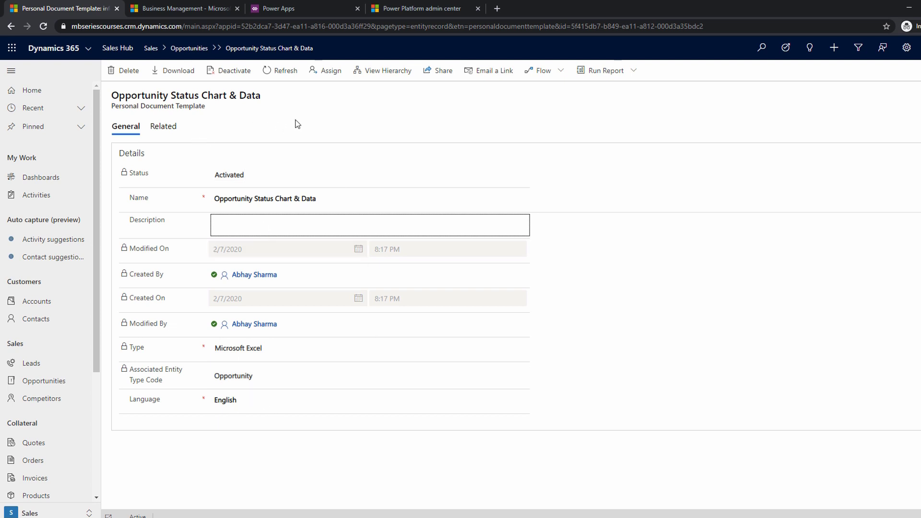
View the sharing options of the personal document template and leave them without sharing it.
click(438, 80)
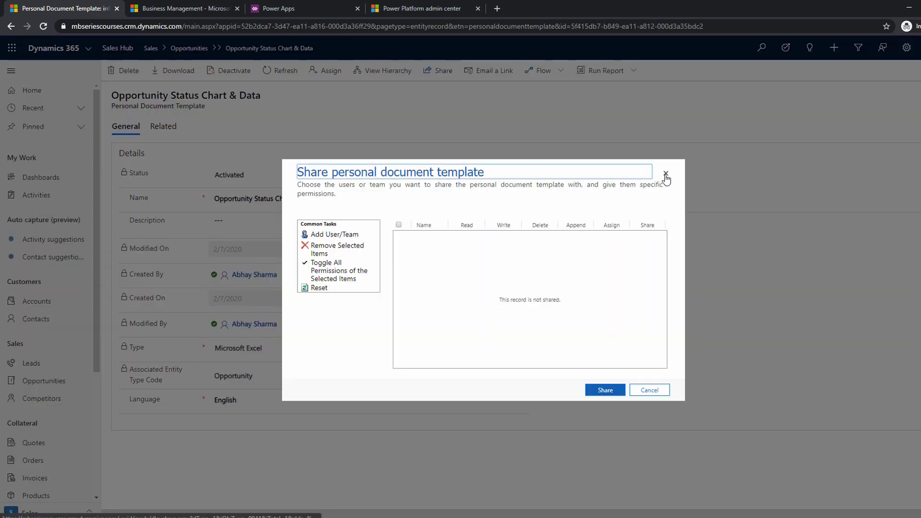
click(665, 174)
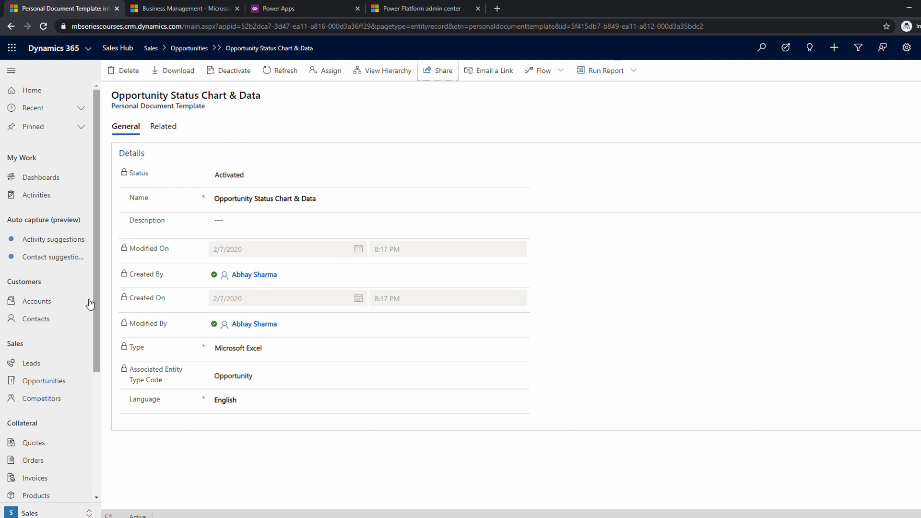
Open Refrigeration Smart Sensors from the Open Opportunities view and close it as lost with status reason Canceled and actual revenue $0.00.
click(42, 381)
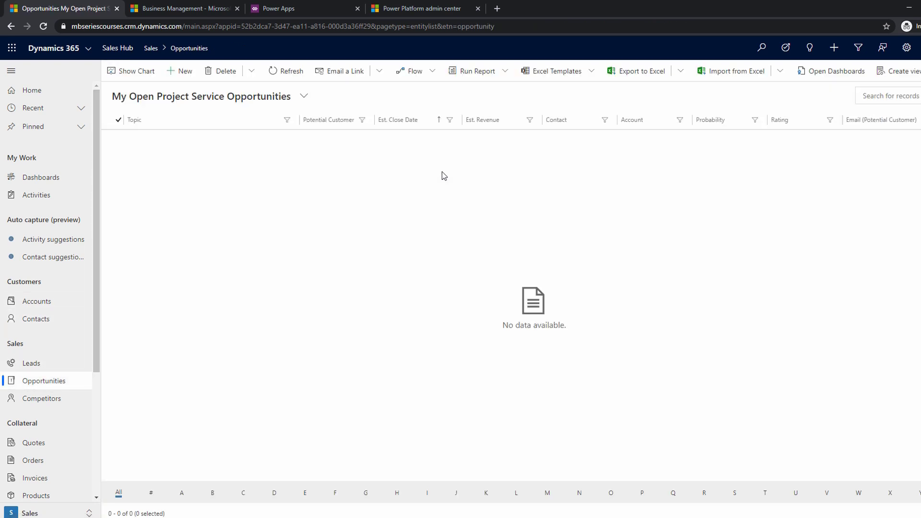
click(218, 97)
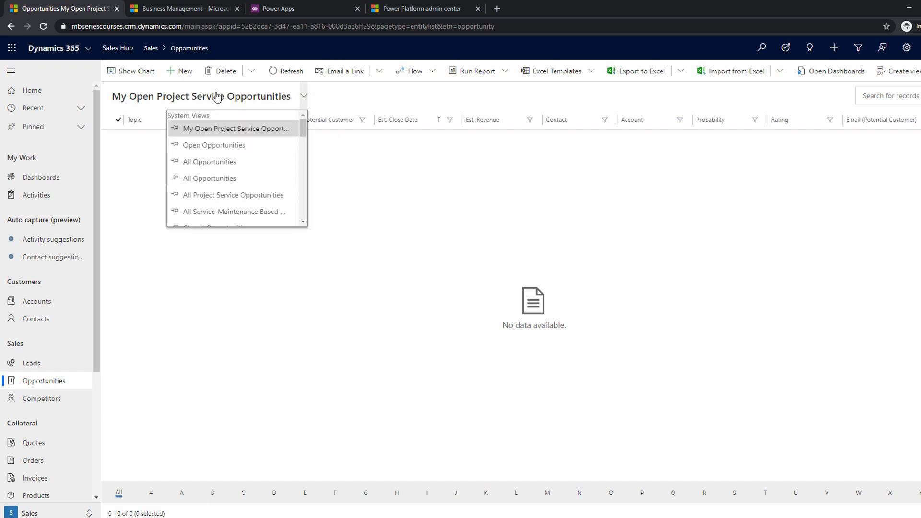
click(213, 146)
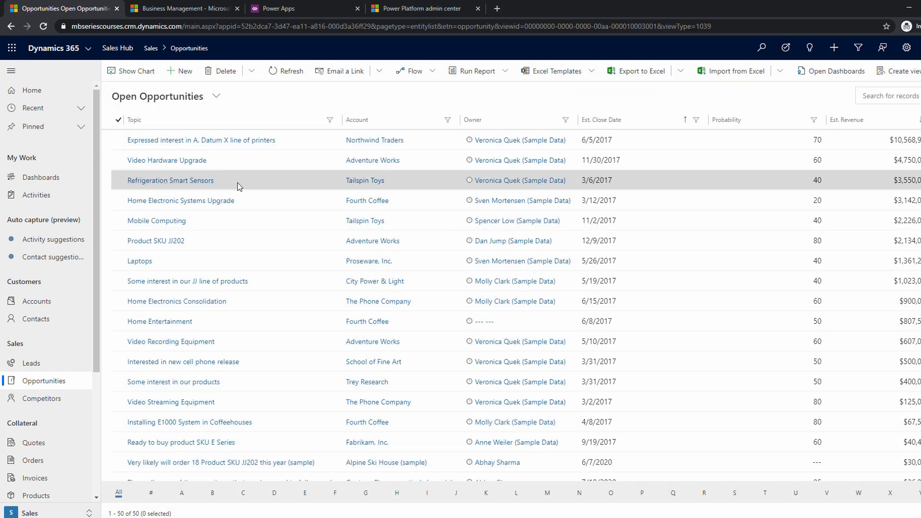
click(177, 181)
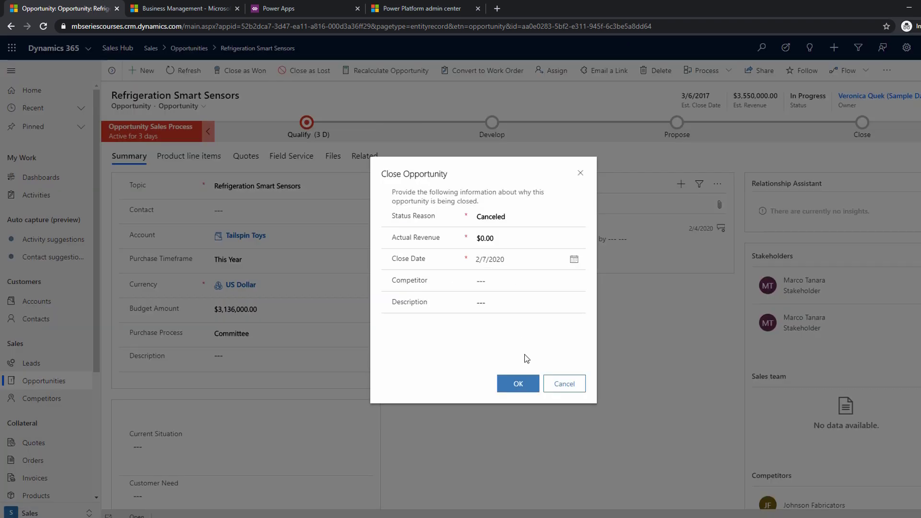
click(518, 383)
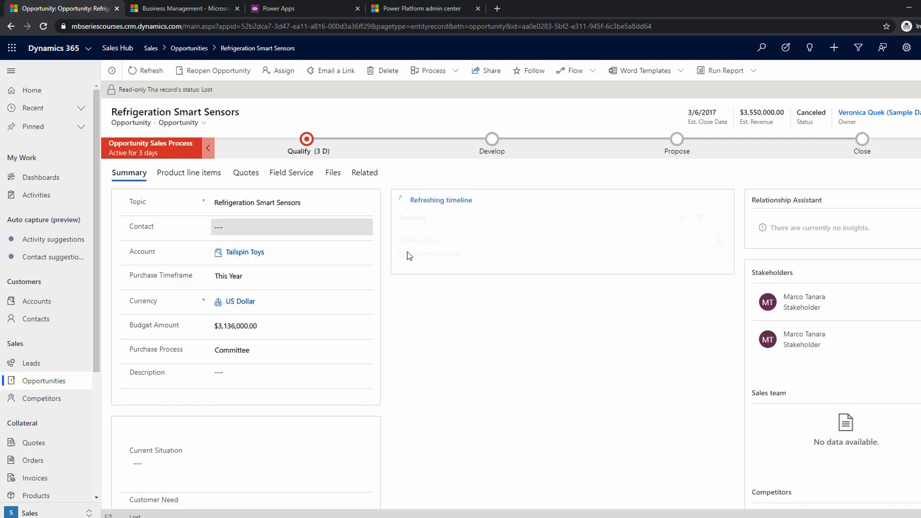
Return to the opportunities list and show the Lost Opportunities view.
click(33, 380)
click(304, 95)
scroll(252, 177, up, 1)
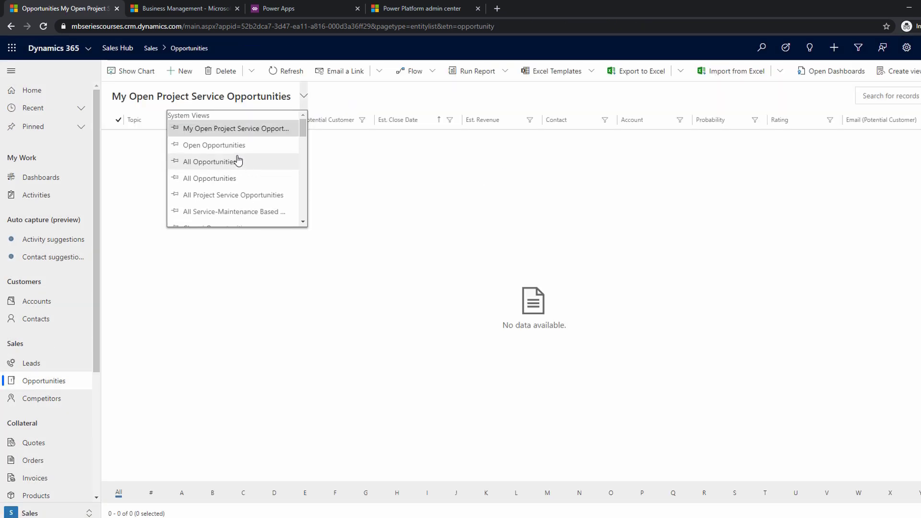
scroll(252, 179, down, 3)
click(234, 192)
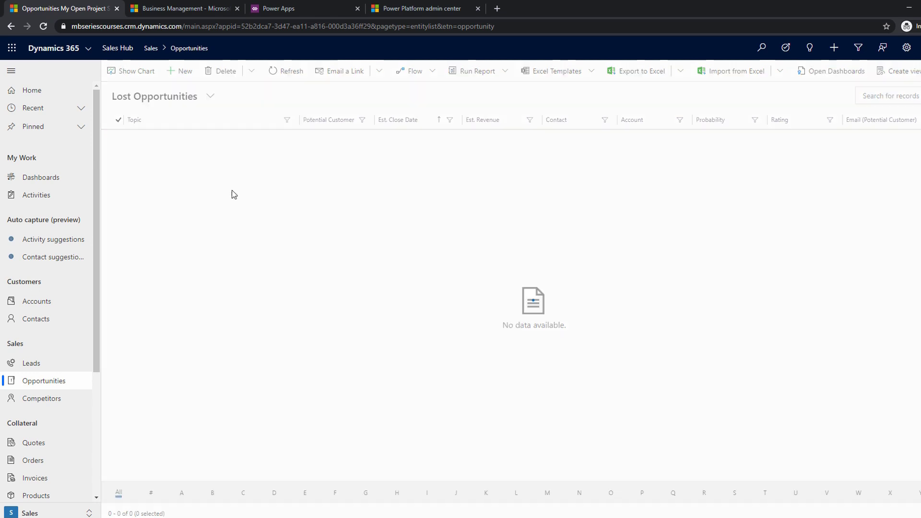
Open the lost opportunities in Excel Online with the Opportunity Status Chart & Data template.
click(587, 71)
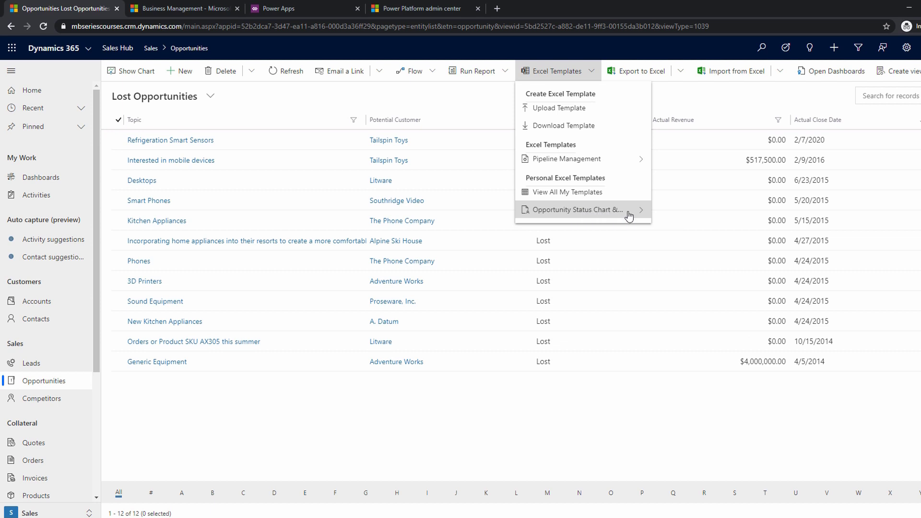
click(599, 214)
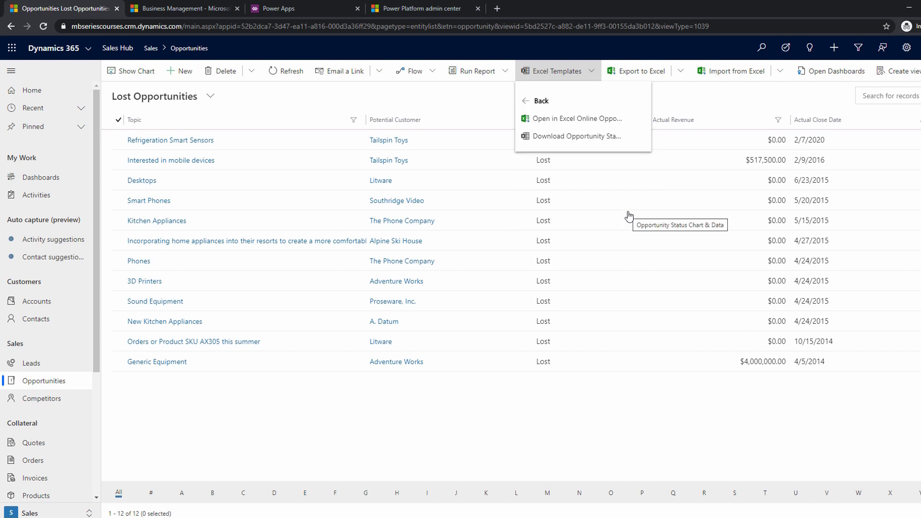
click(578, 120)
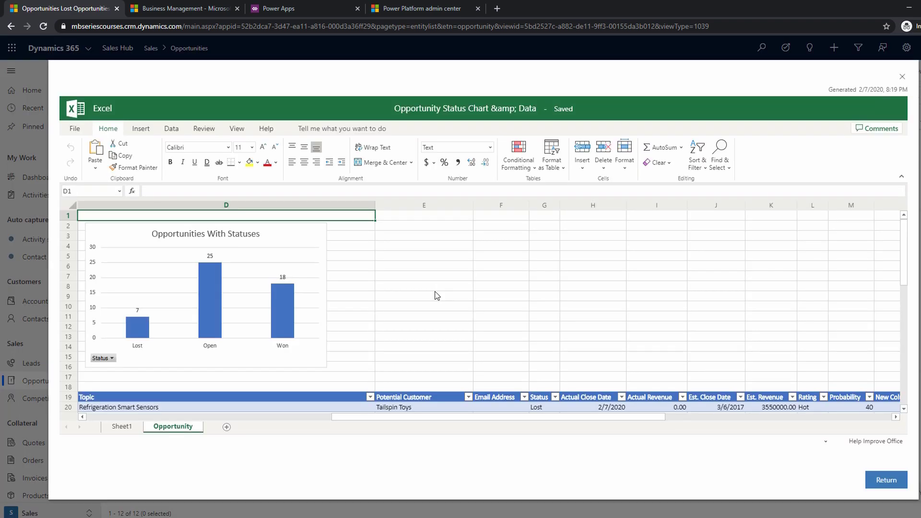
Refresh all the workbook's connections so the Opportunities With Statuses chart uses the current data.
scroll(434, 294, down, 8)
scroll(436, 297, up, 6)
scroll(437, 298, up, 2)
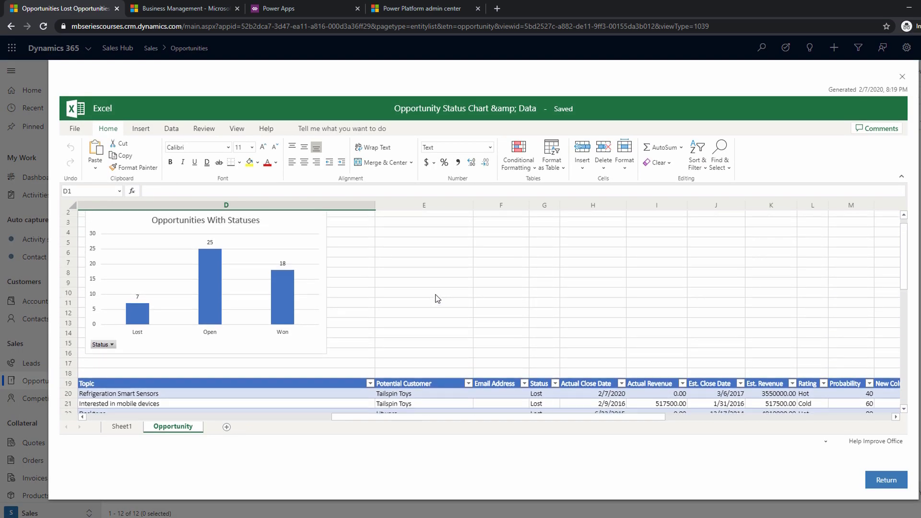
click(289, 257)
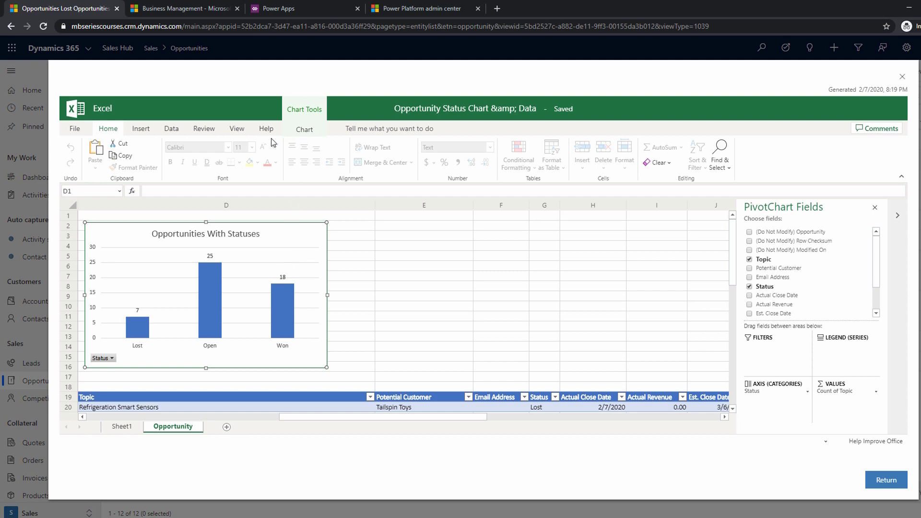
click(169, 129)
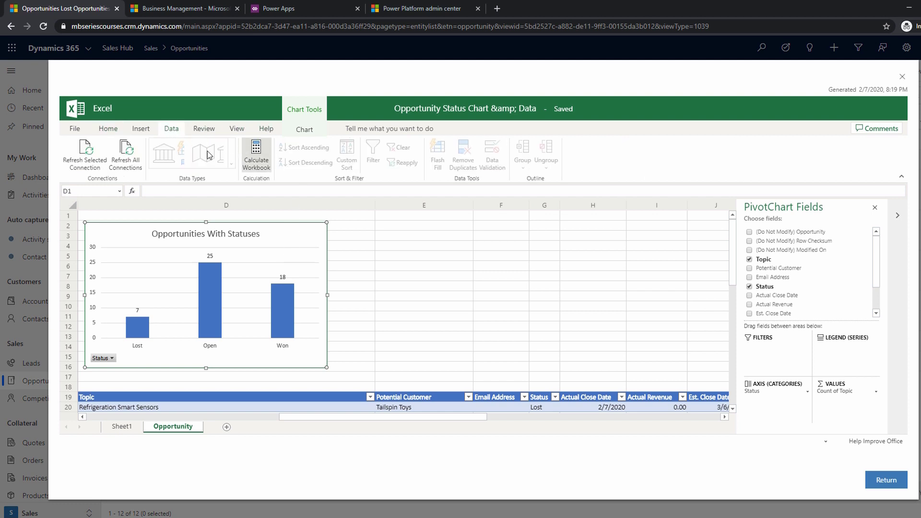
click(126, 152)
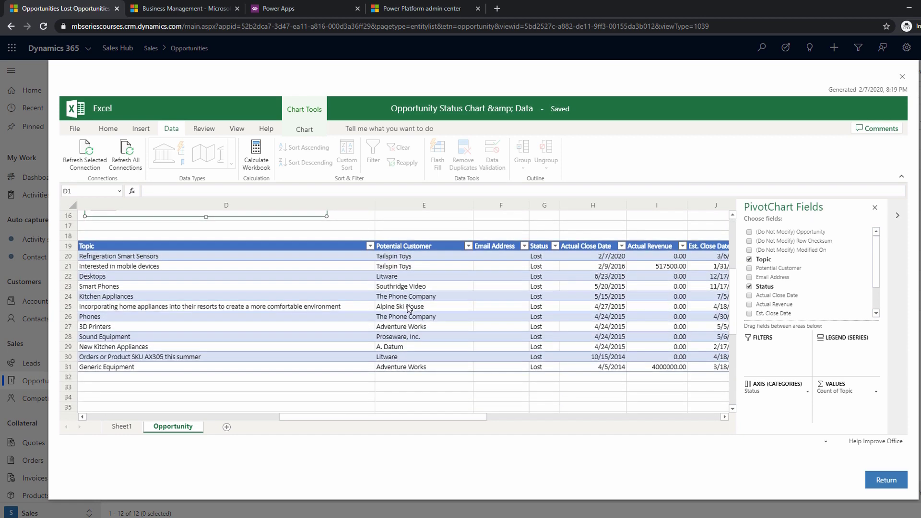
Examine the refreshed status chart and the lost opportunities table across to New Column.
scroll(327, 327, down, 7)
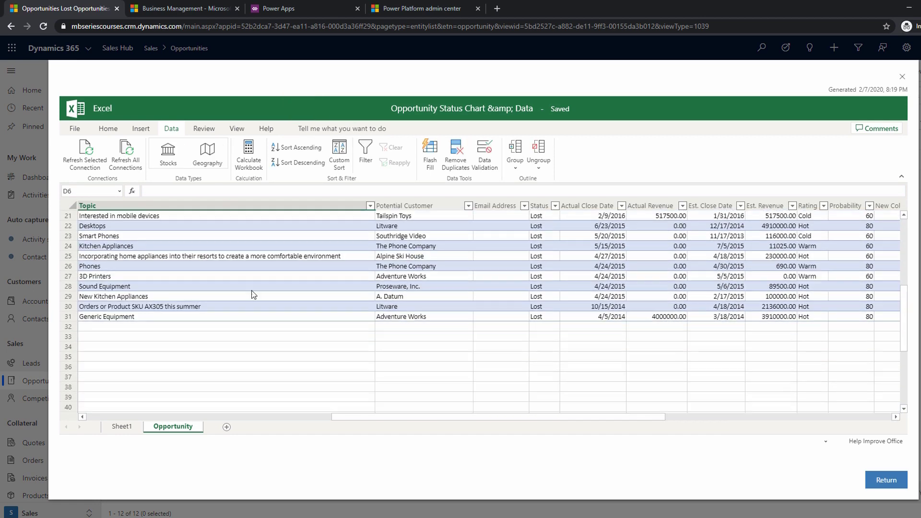
scroll(240, 393, up, 7)
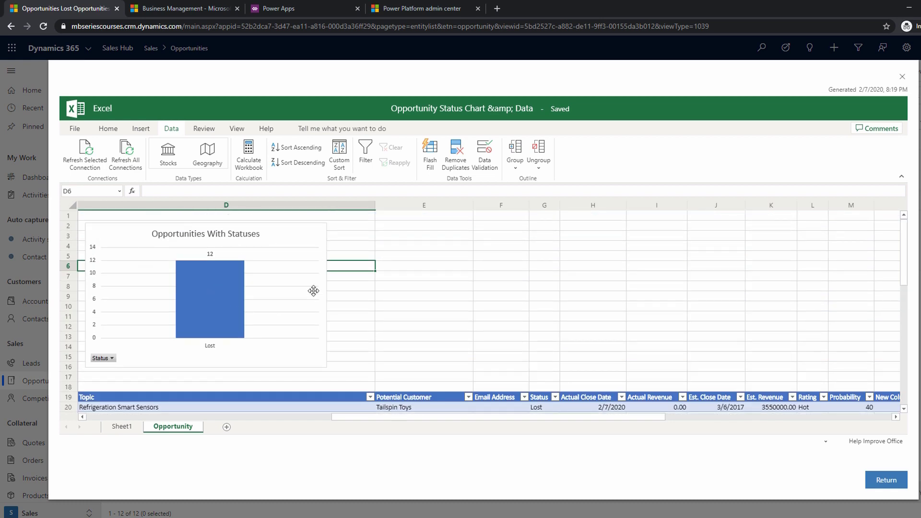
click(363, 228)
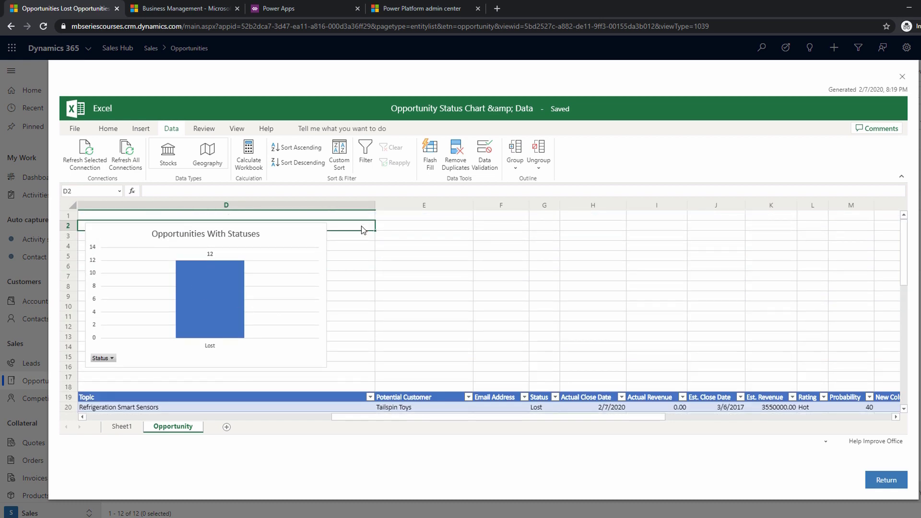
scroll(810, 318, down, 4)
drag(542, 416, 648, 416)
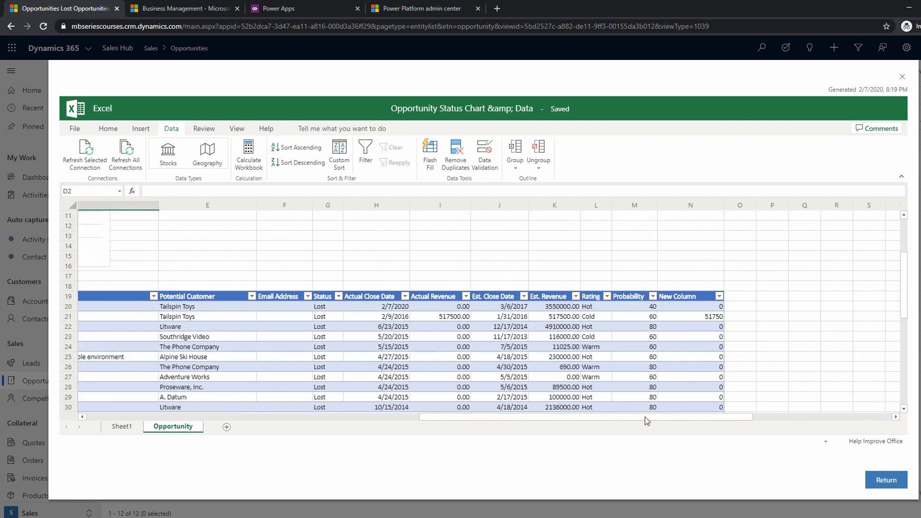
Examine the New Column formula in row 21 against that row's Actual Revenue and the lost opportunities table.
click(659, 315)
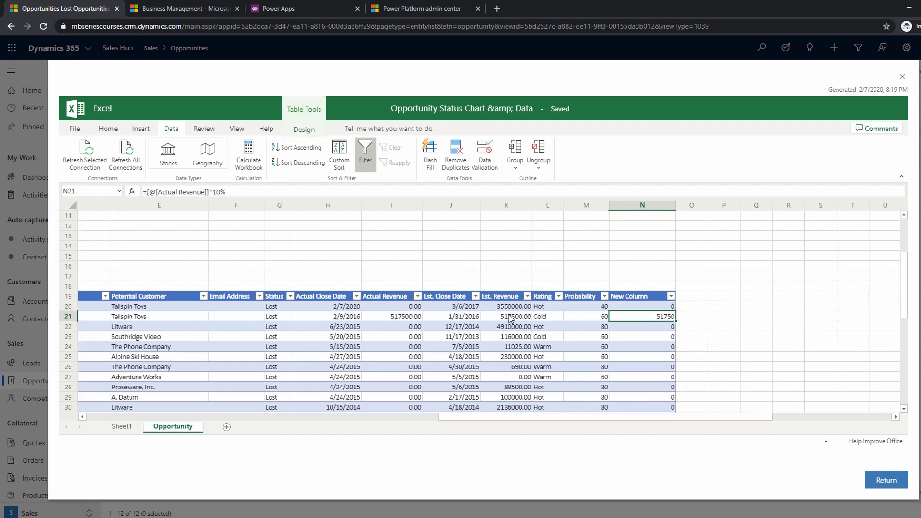
click(404, 317)
click(647, 318)
drag(698, 418, 485, 412)
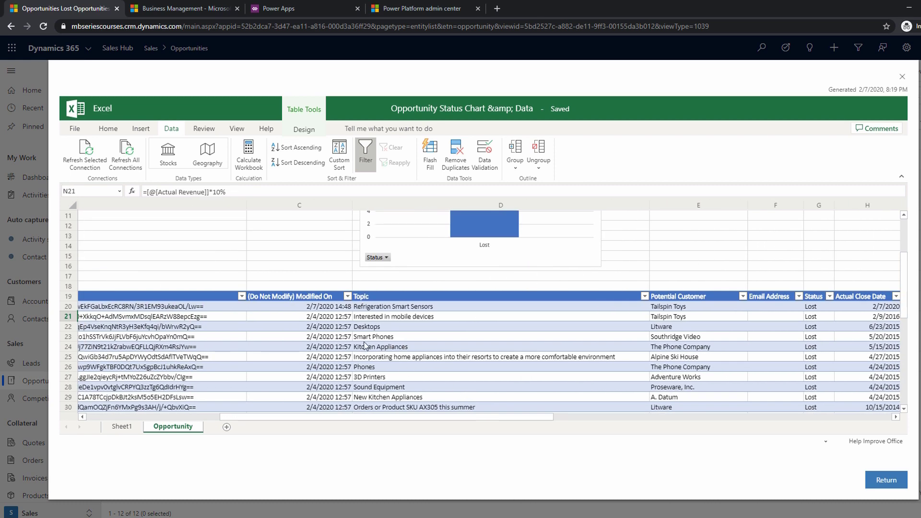
Leave Excel Online, download the lost opportunities with the Opportunity Status Chart & Data template to Training Components, and open the file.
click(901, 77)
click(557, 71)
click(608, 210)
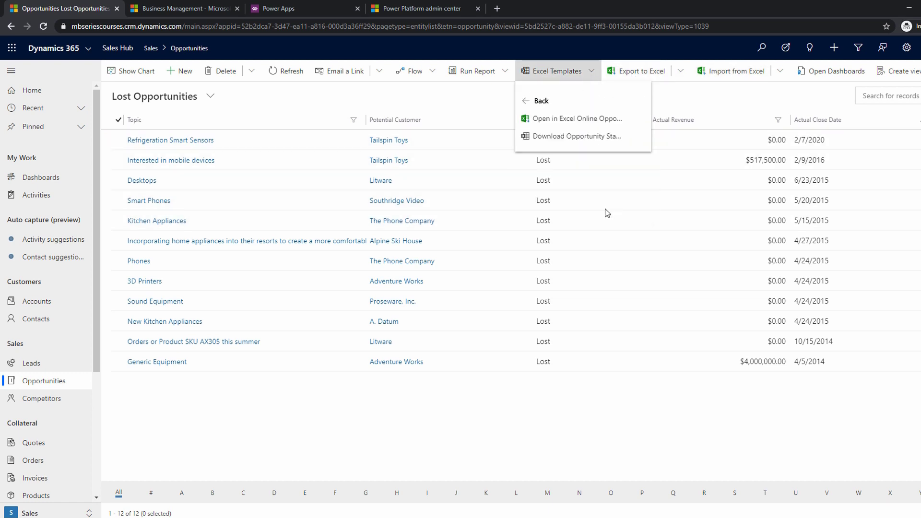
click(564, 139)
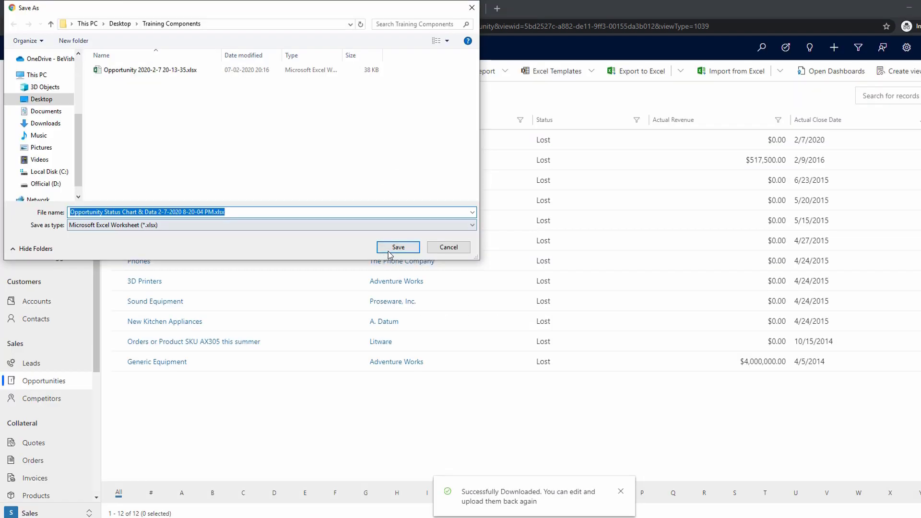
click(392, 247)
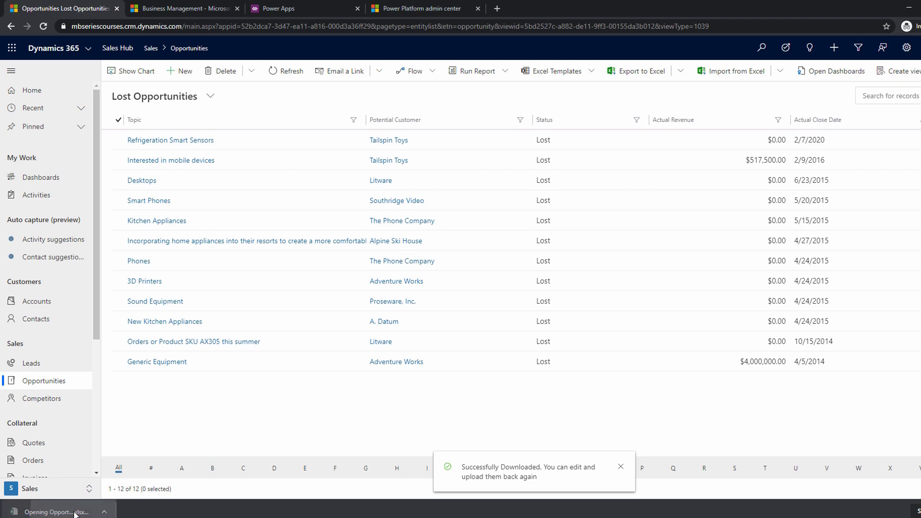
click(57, 511)
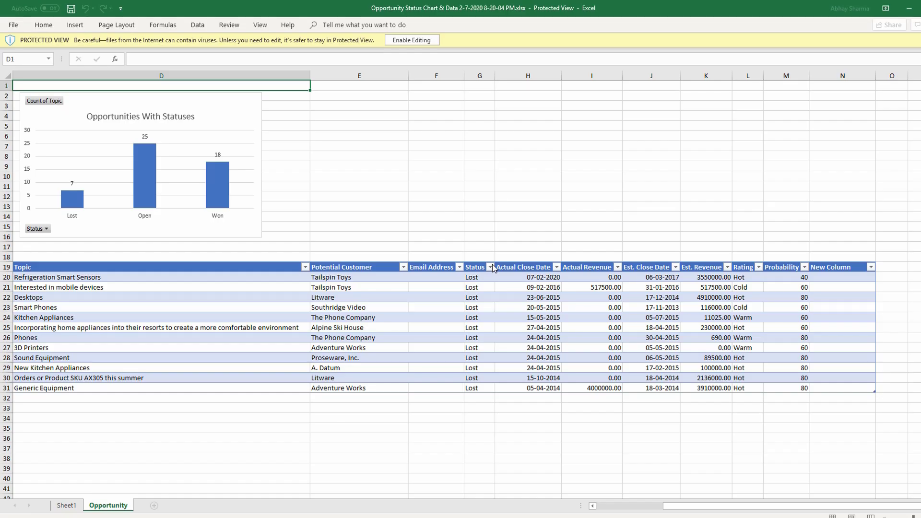
Enable editing in the downloaded workbook and refresh all its data to update the Opportunities With Statuses chart.
click(421, 35)
click(202, 27)
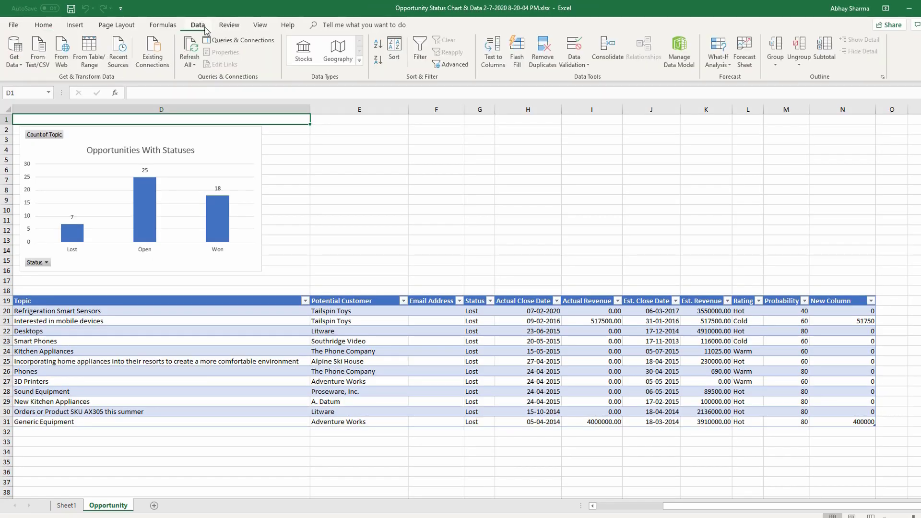
click(190, 51)
click(196, 212)
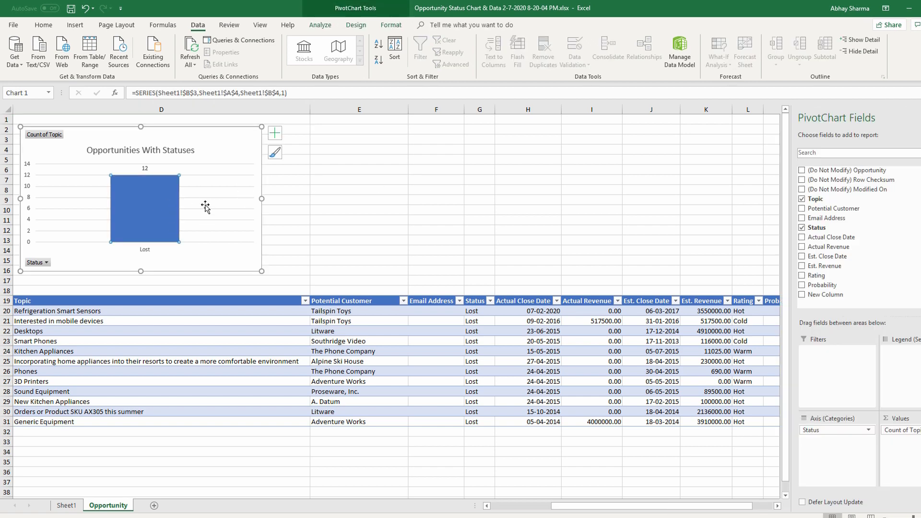
drag(214, 301, 746, 417)
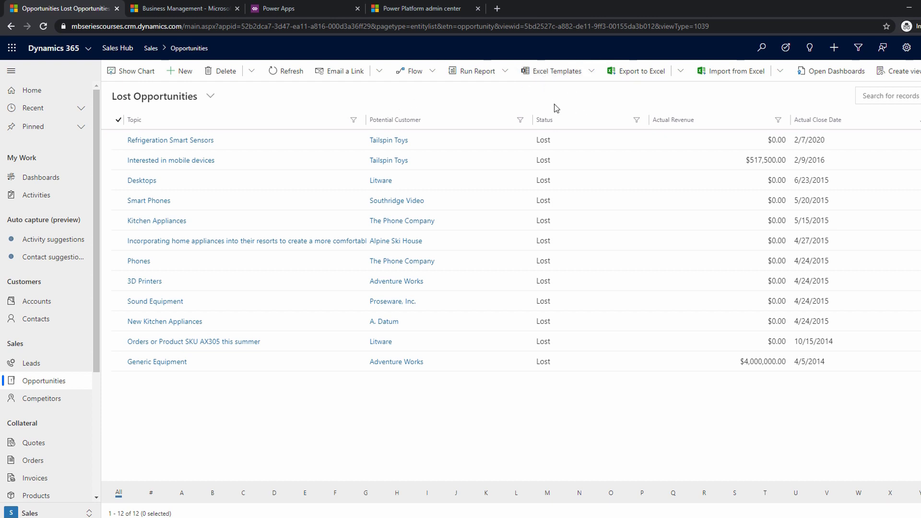
Switch to the Dynamics 365 Settings page and open the Document Templates list under Templates.
click(197, 10)
click(169, 48)
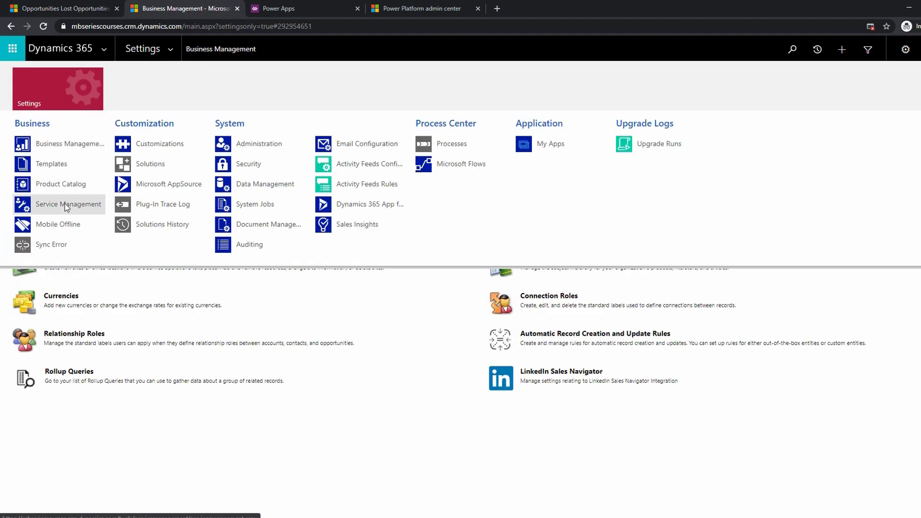
click(50, 164)
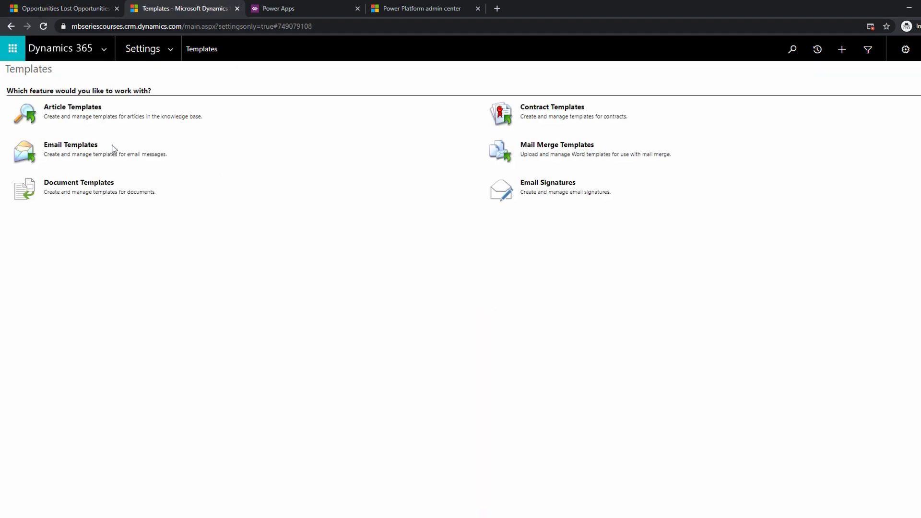
click(76, 183)
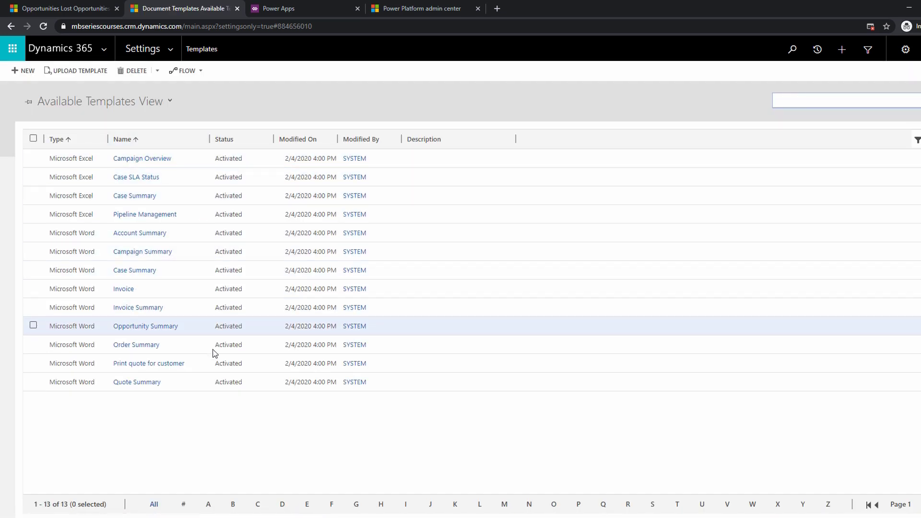
Start a new Excel template for the Account entity based on the All Accounts saved view.
click(24, 71)
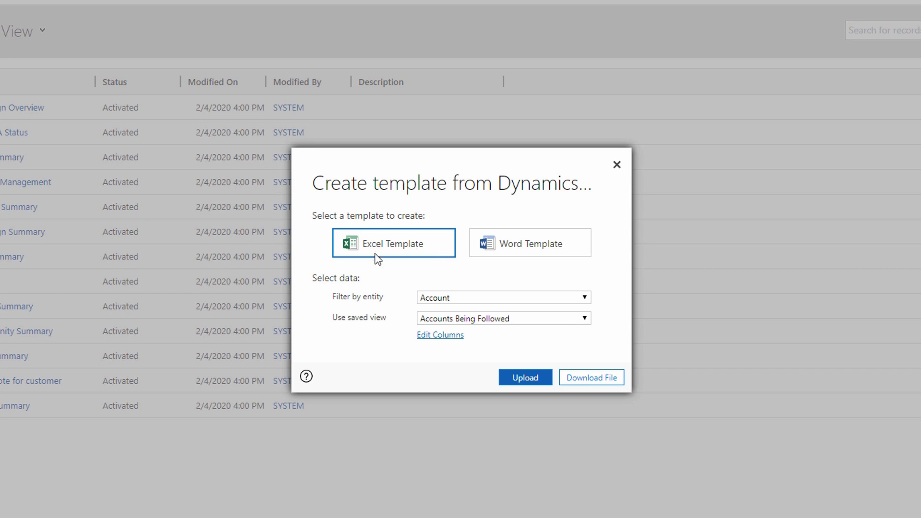
click(458, 301)
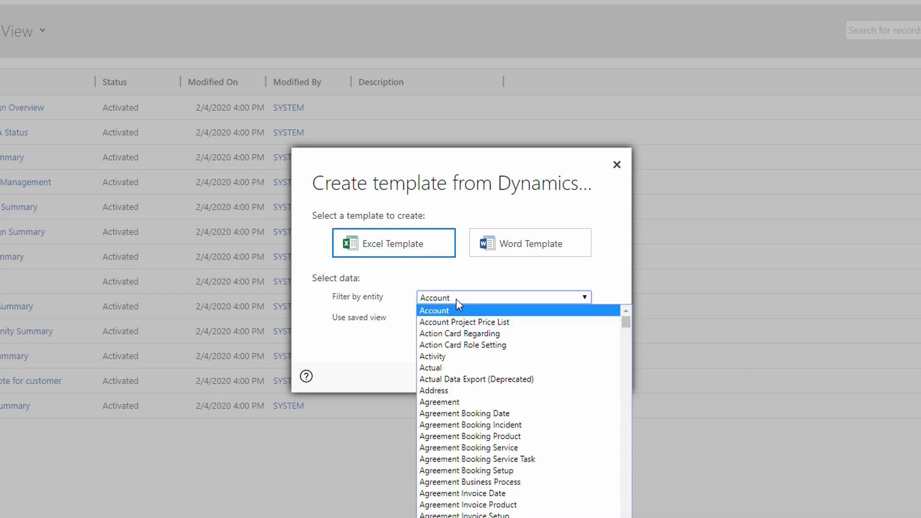
click(463, 299)
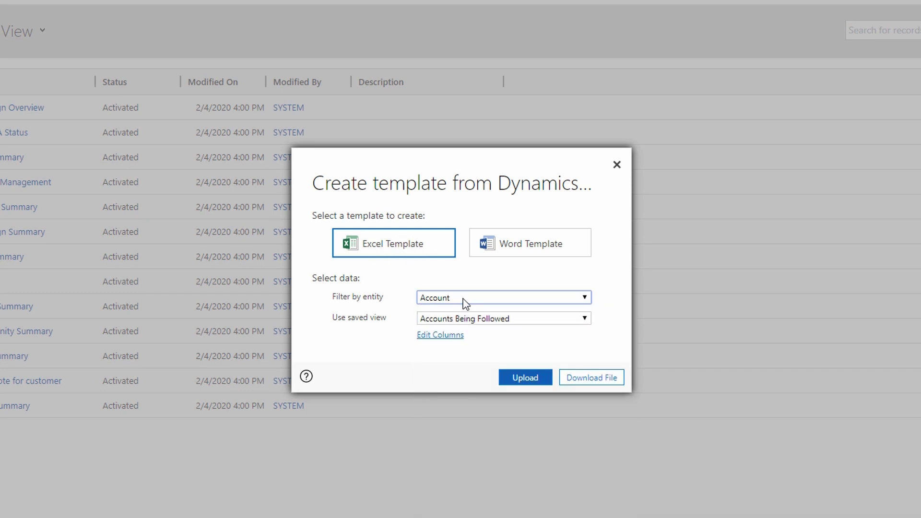
click(472, 320)
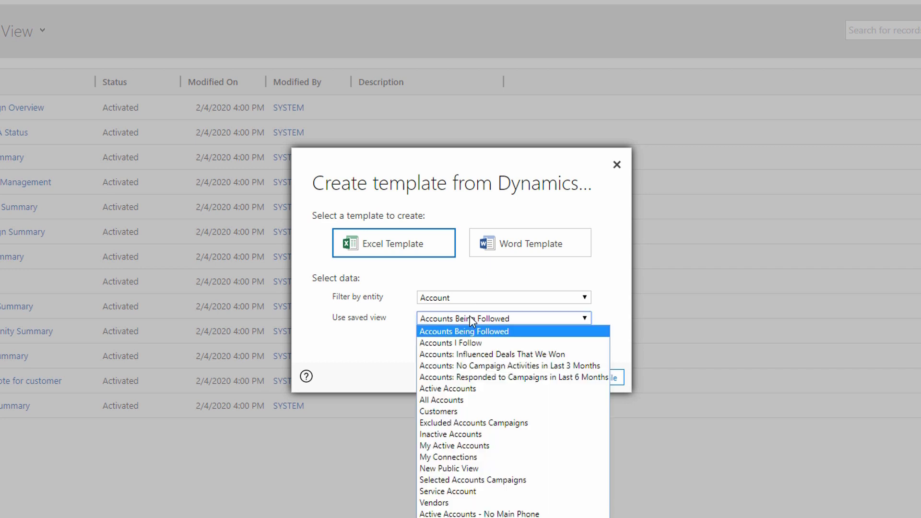
click(474, 400)
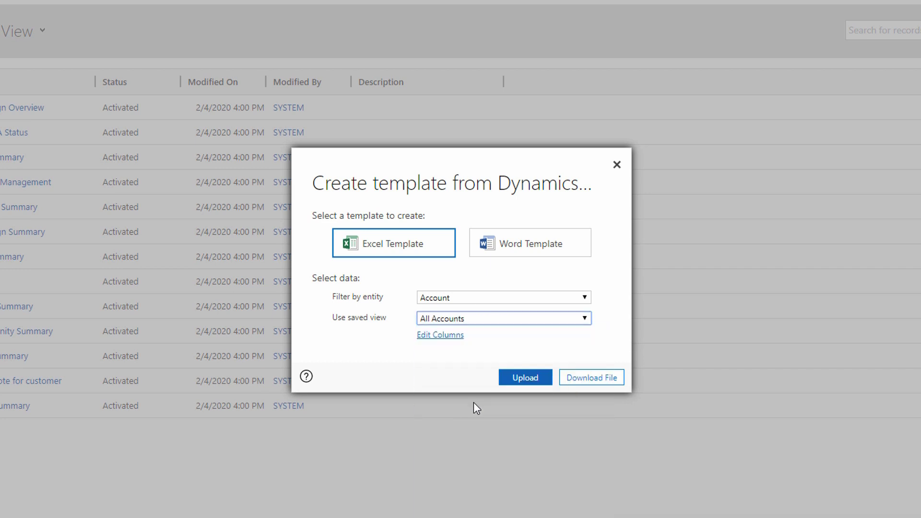
click(486, 344)
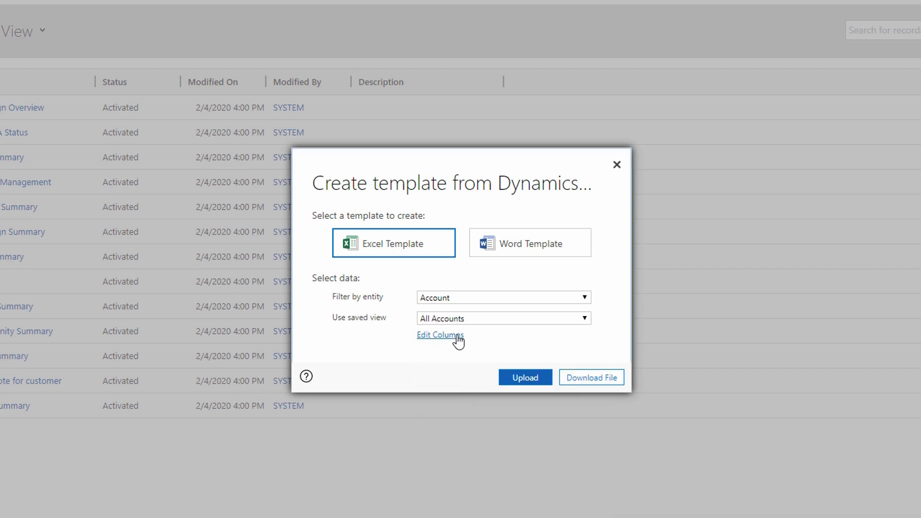
Select additional Account columns for the template, including Account Number, Address 1: Street 2 and Street 3, Market Capitalization and Market Capitalization (Base).
click(442, 337)
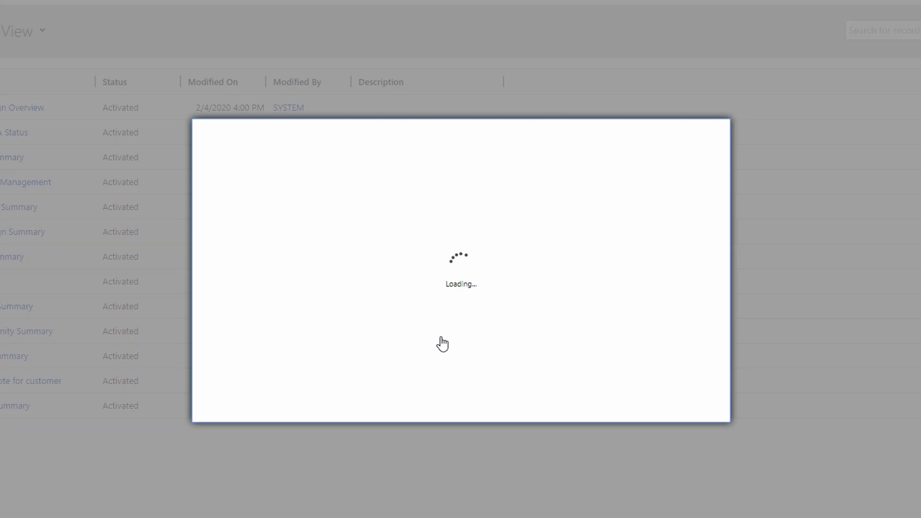
click(625, 268)
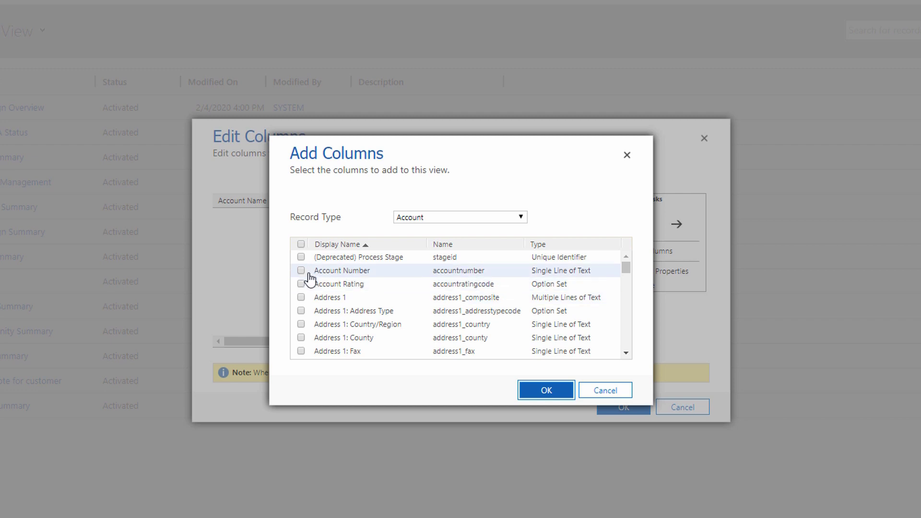
click(301, 270)
scroll(300, 304, down, 15)
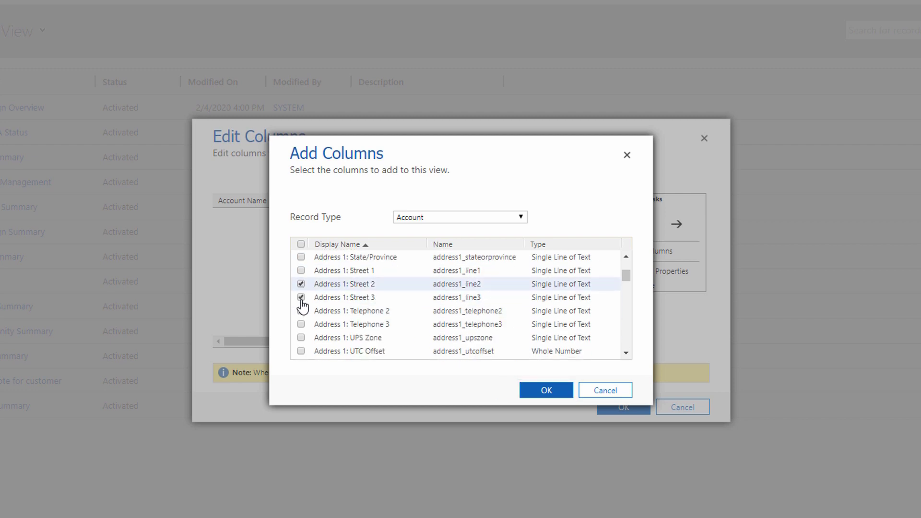
click(301, 311)
scroll(305, 330, down, 5)
click(301, 297)
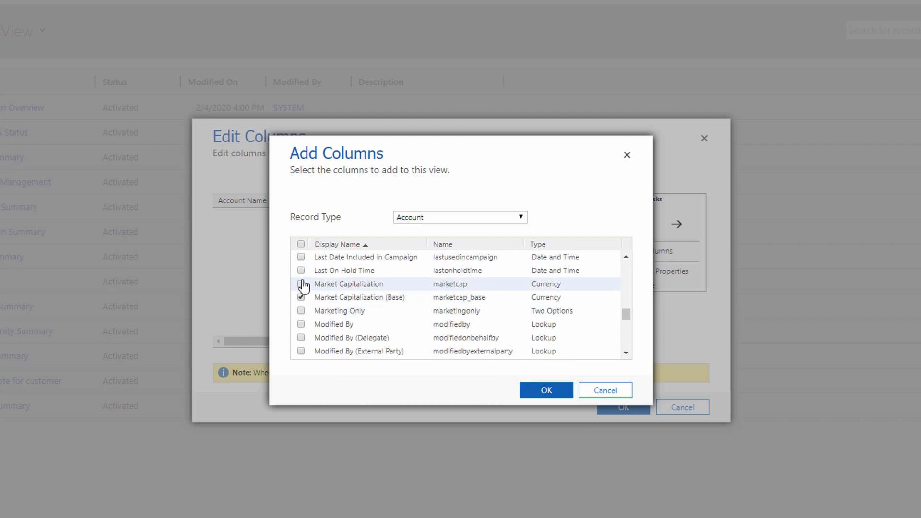
click(301, 283)
Select further columns from the Primary Contact (Contact) record type and add all chosen columns to the view.
click(425, 219)
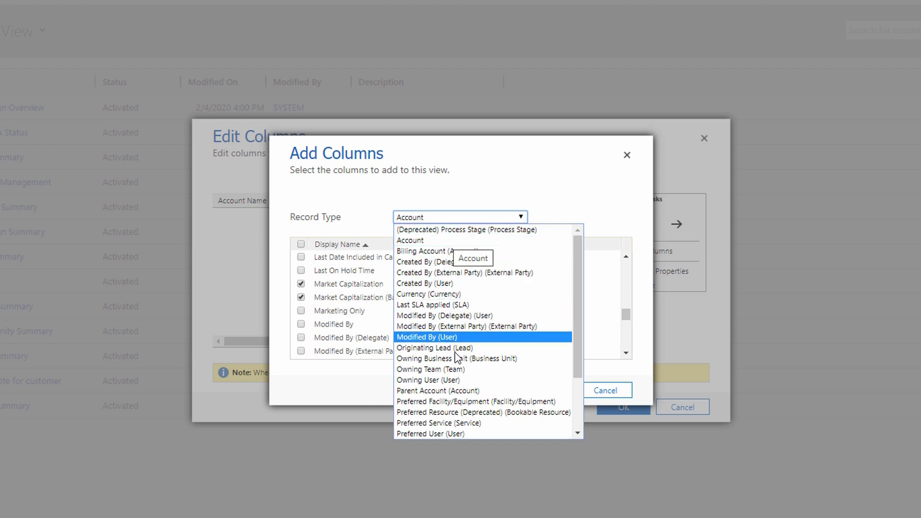
scroll(449, 341, down, 2)
click(457, 371)
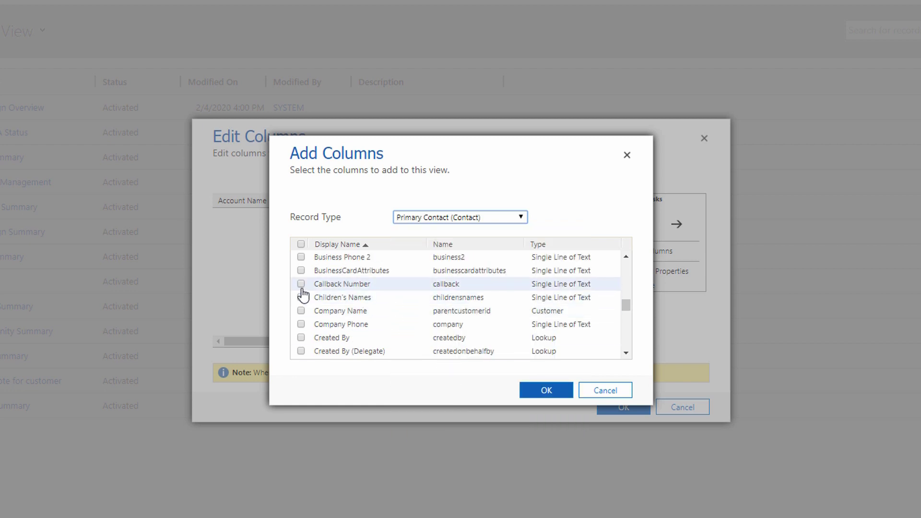
scroll(304, 309, down, 5)
click(301, 311)
scroll(307, 323, down, 3)
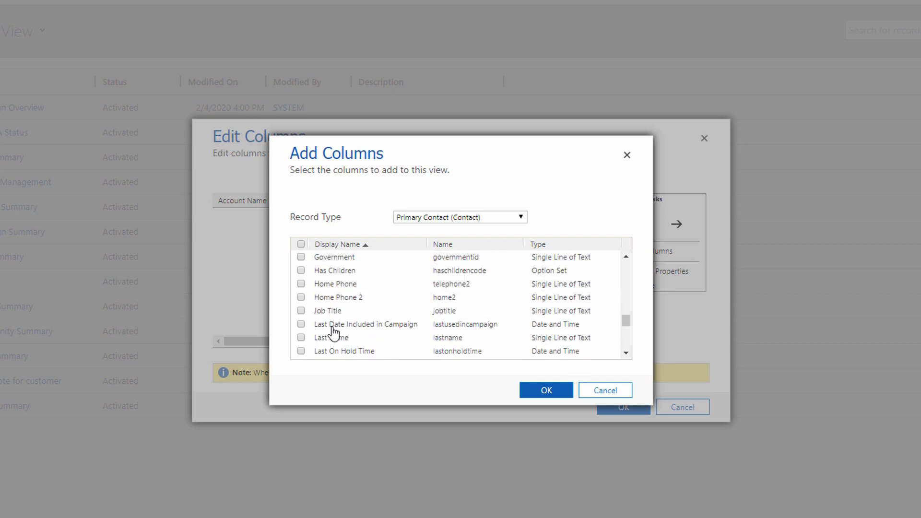
click(300, 311)
click(538, 391)
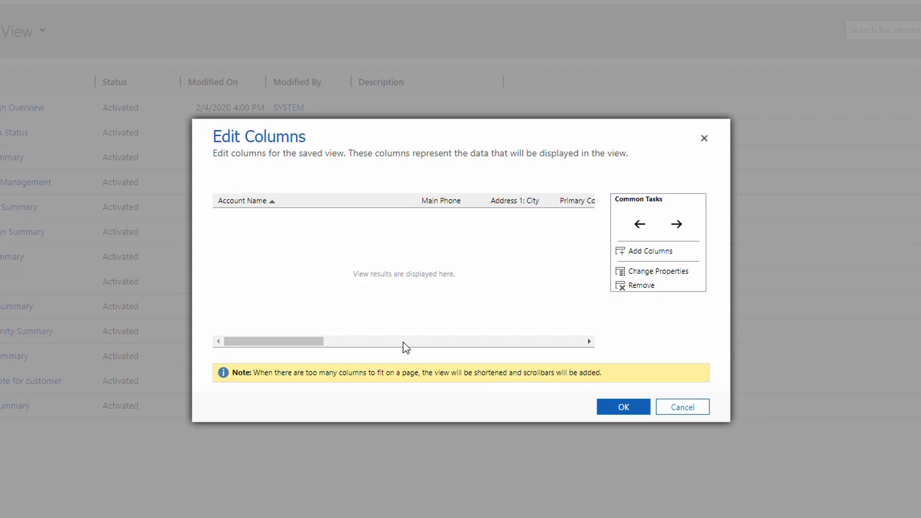
mouse_move(290, 341)
mouse_down()
mouse_move(538, 340)
mouse_move(297, 341)
mouse_up()
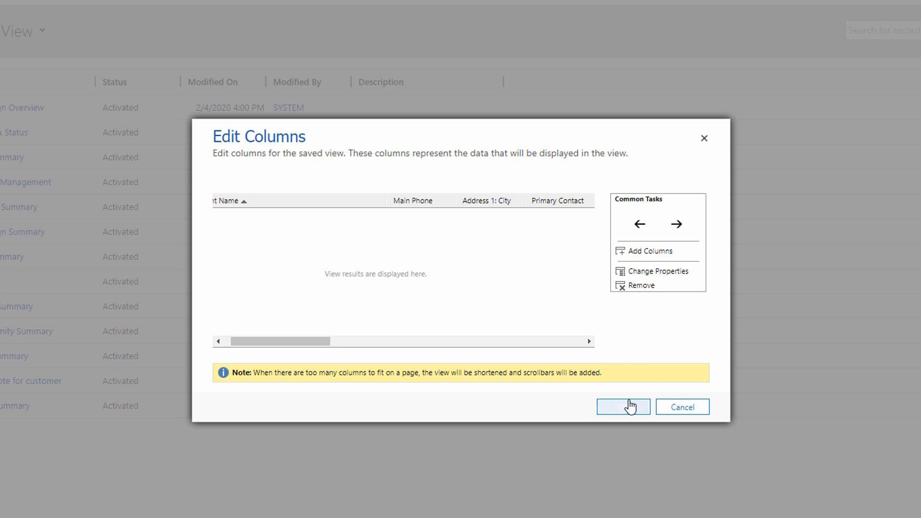
click(623, 407)
click(582, 361)
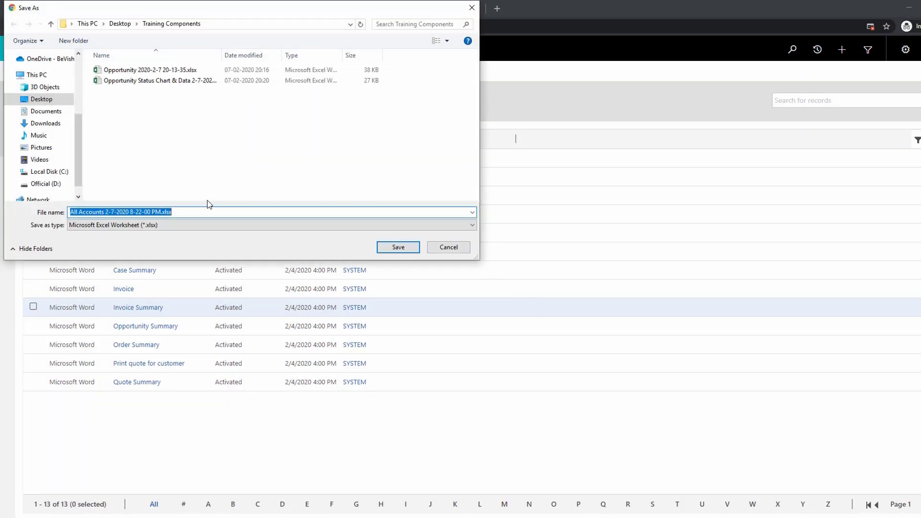
click(397, 247)
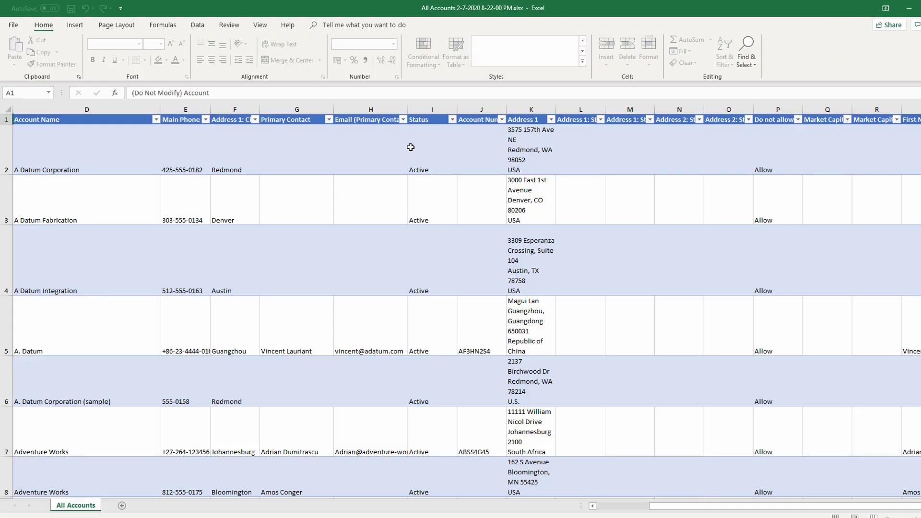
Insert seven blank rows above the accounts table header, then save and close the All Accounts workbook.
click(423, 150)
key(Right)
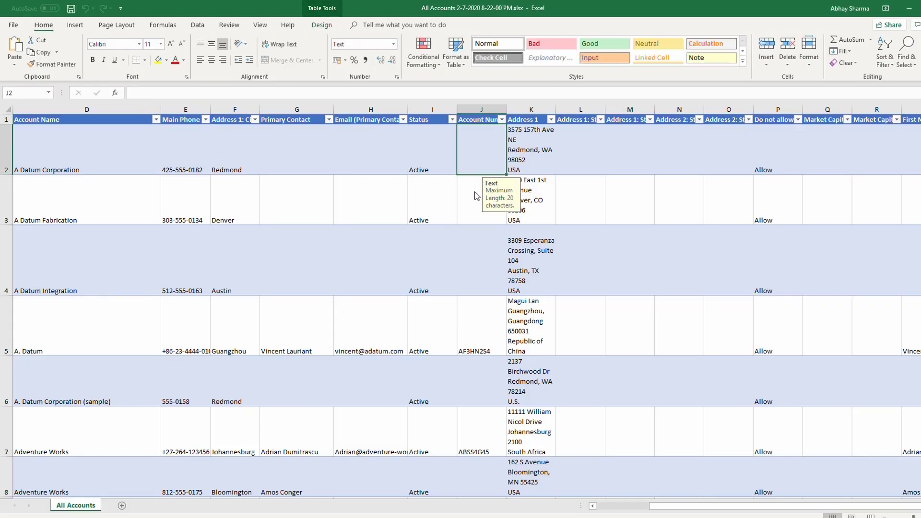
key(Left)
key(Left)
key(Left)
key(Left)
click(283, 120)
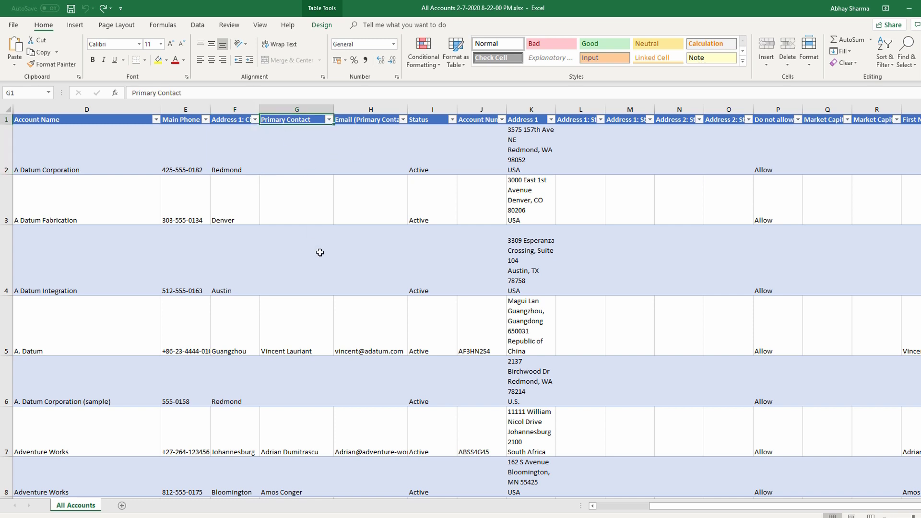
key(alt+i)
key(r)
key(F4)
key(F4)
key(F4)
key(F4)
key(F4)
key(F4)
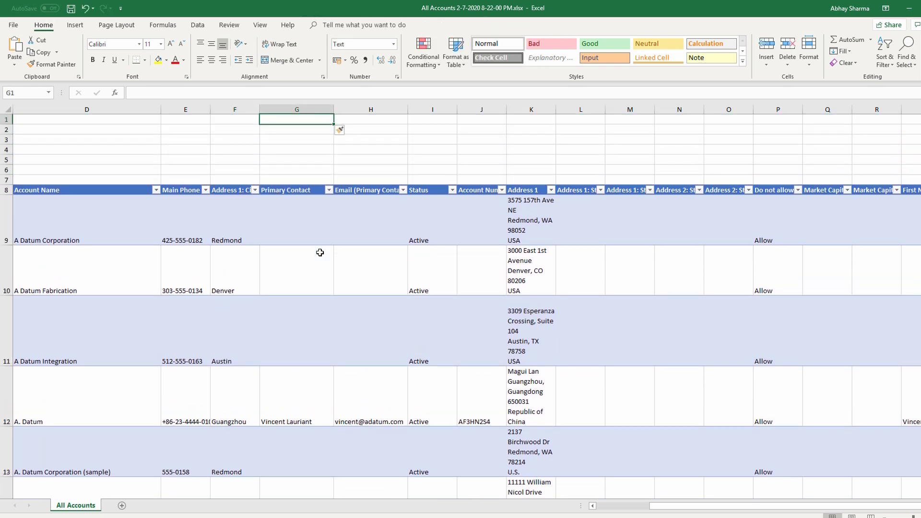
key(ctrl+s)
click(920, 8)
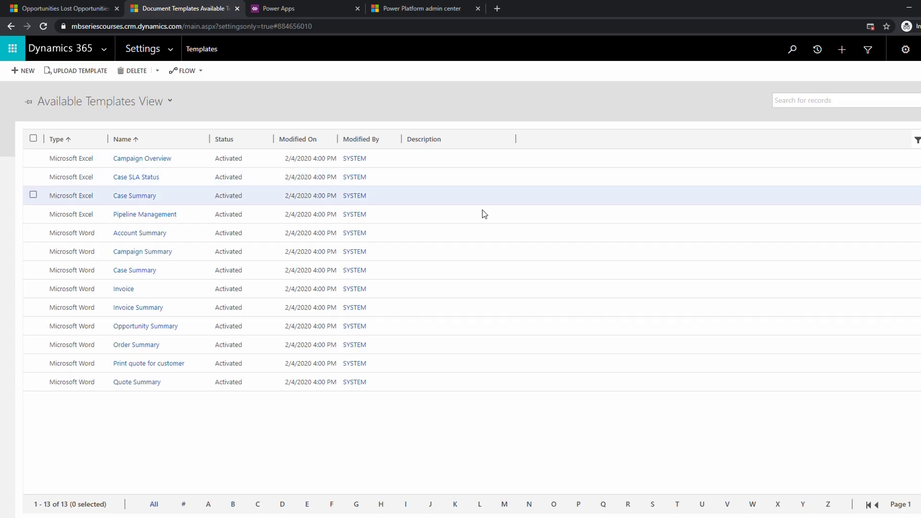
click(28, 73)
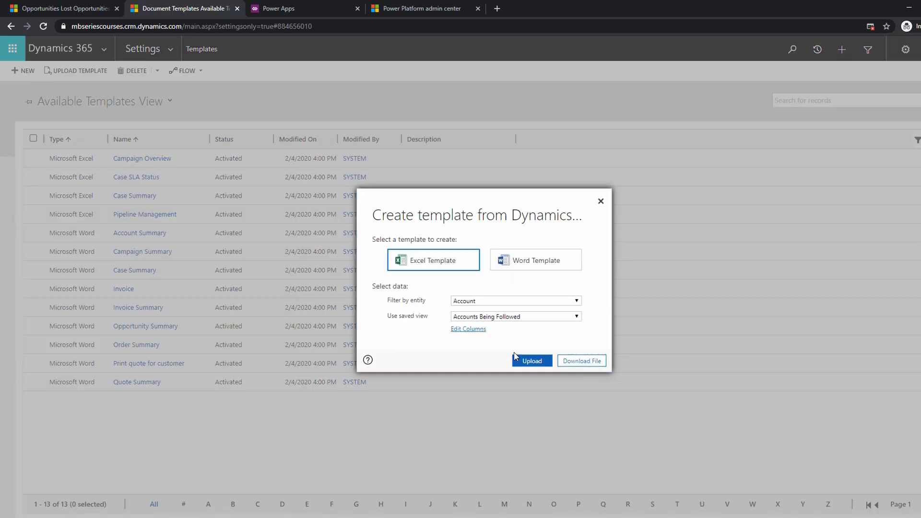
click(530, 364)
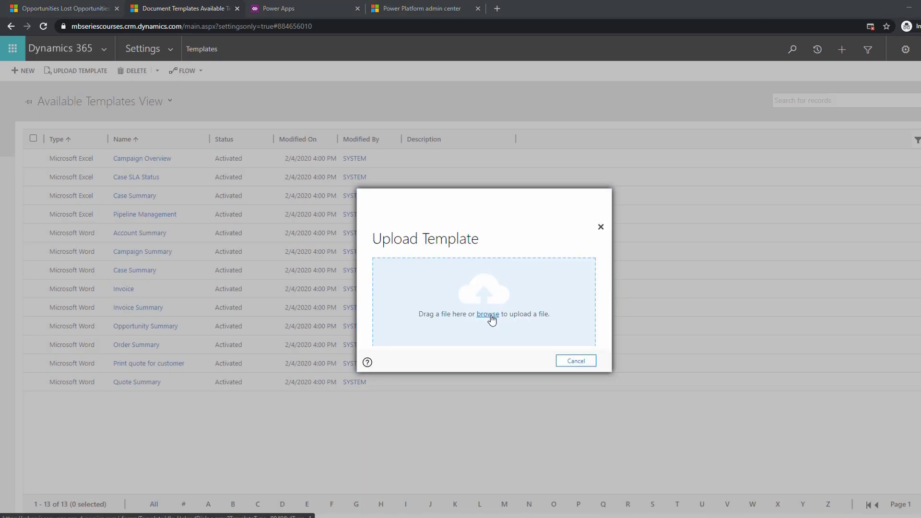
click(488, 314)
double_click(144, 70)
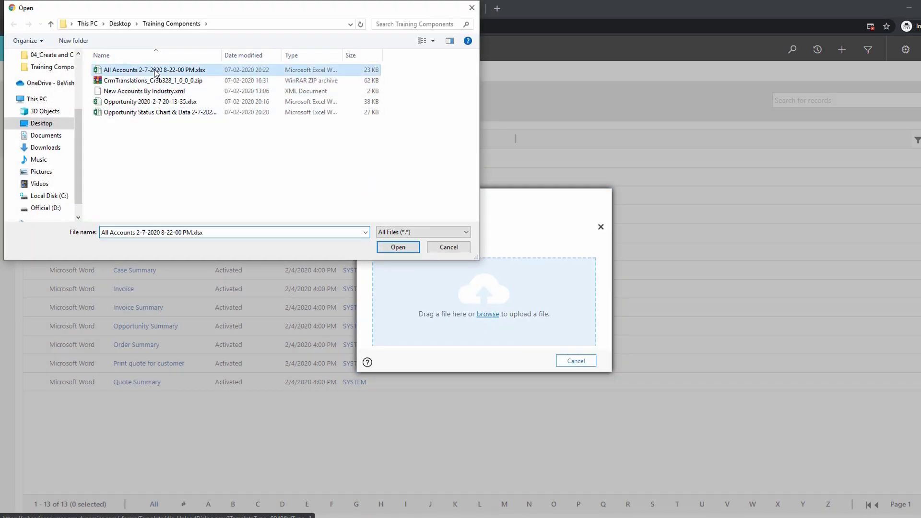
click(533, 363)
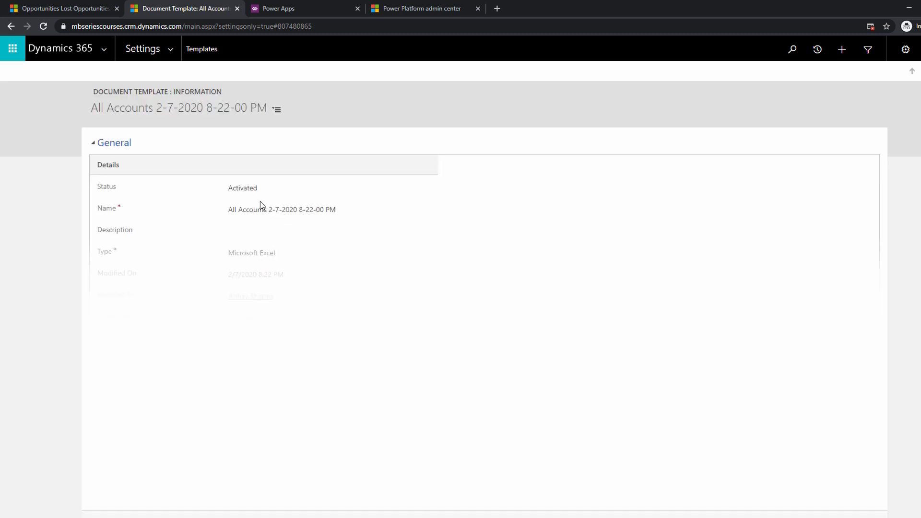
Rename the uploaded document template as All Accounts Excel Template.
click(261, 211)
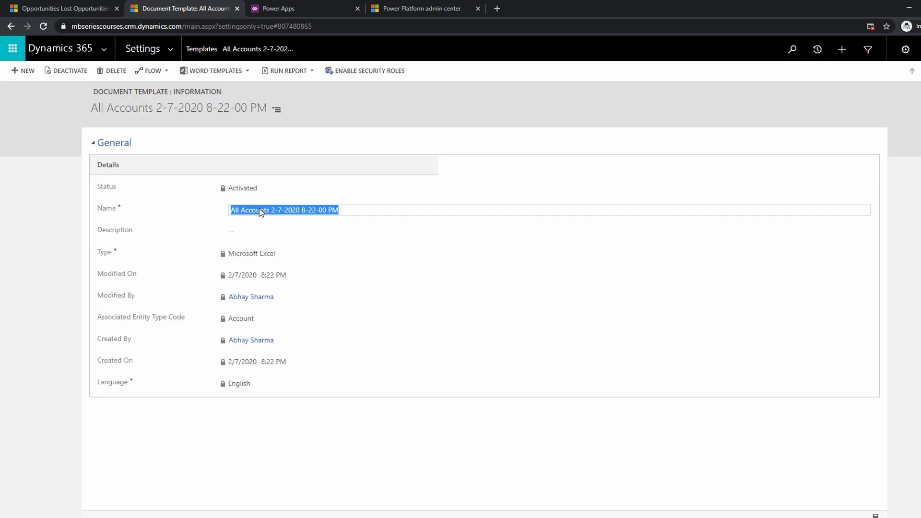
text(Al)
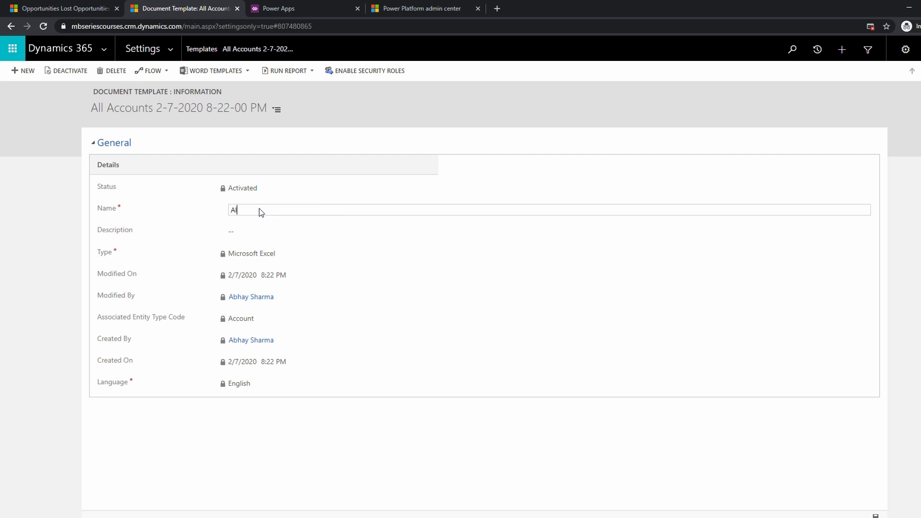
text(l Accounts Excel Template)
key(Tab)
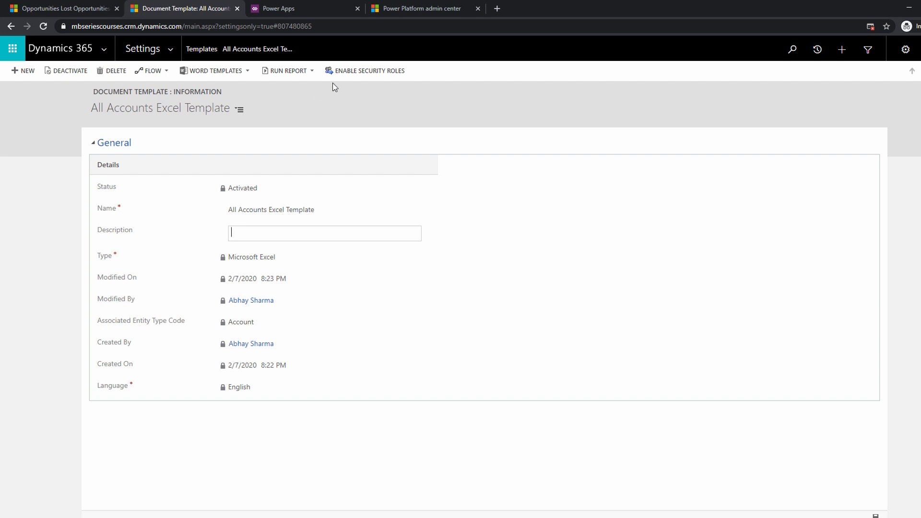
Review the security roles allowed to use the All Accounts Excel Template and accept the Enable for everyone setting.
click(358, 72)
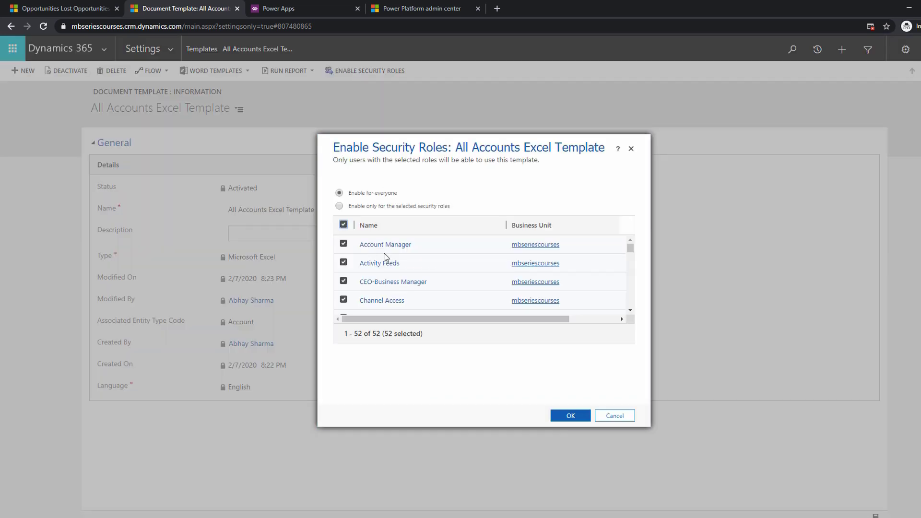
scroll(433, 263, down, 3)
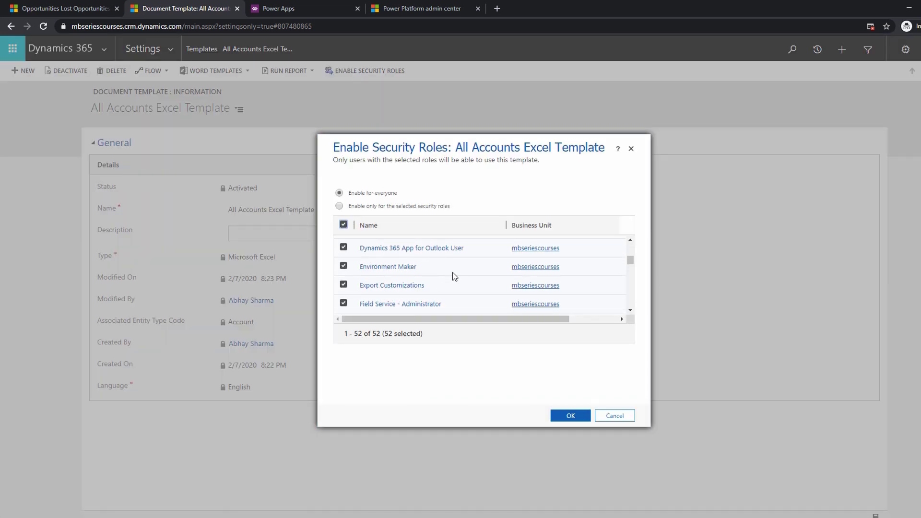
scroll(453, 272, down, 10)
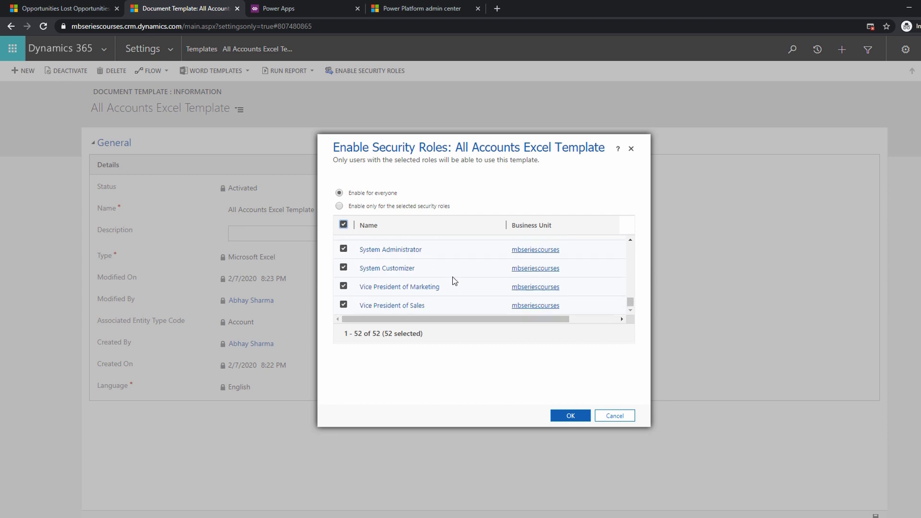
scroll(455, 280, up, 3)
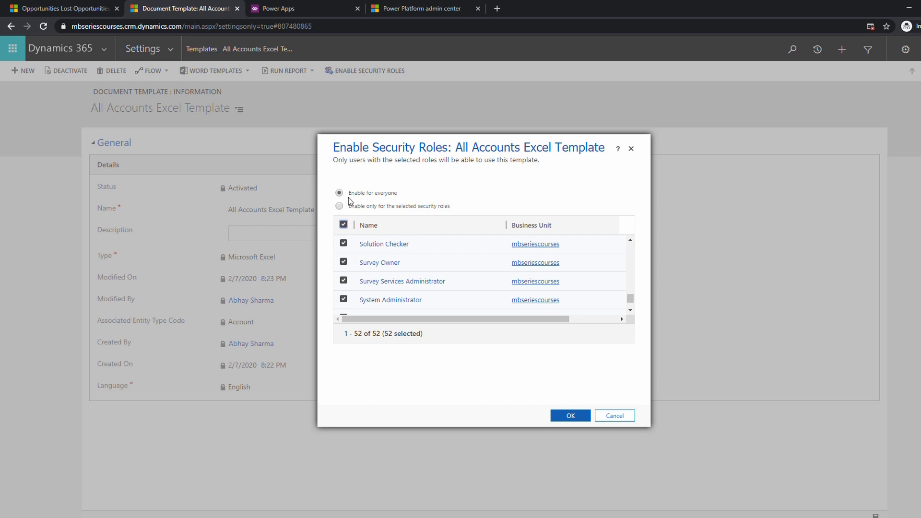
click(570, 416)
Switch to the Sales Hub accounts list and open My Active Accounts with the All Accounts Excel Template.
click(65, 8)
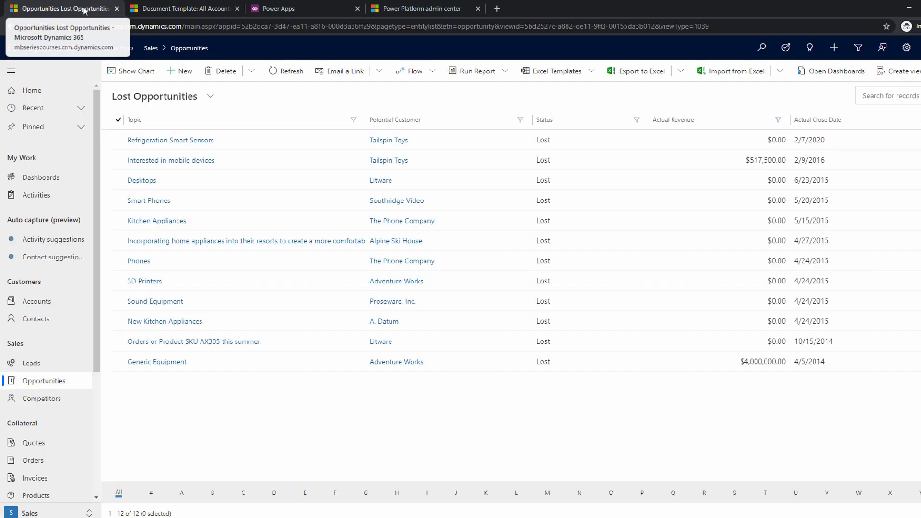
click(52, 302)
click(569, 71)
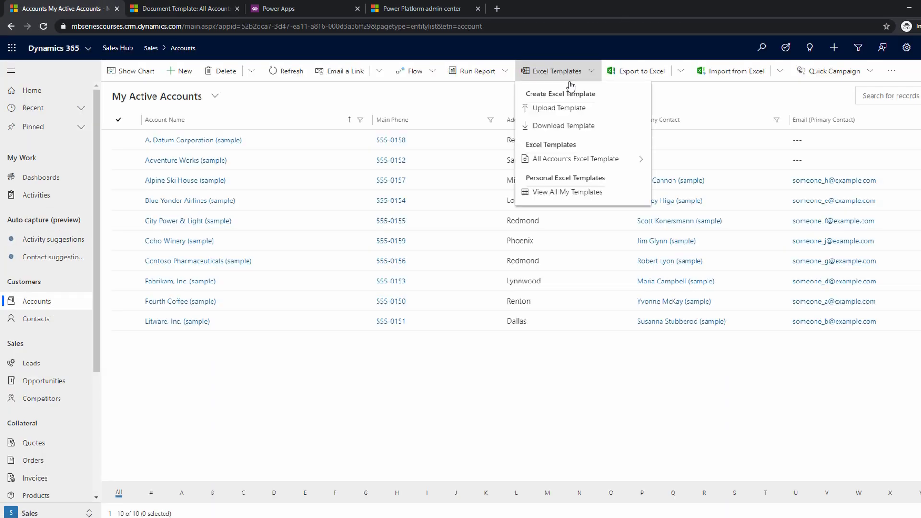
click(622, 165)
click(561, 118)
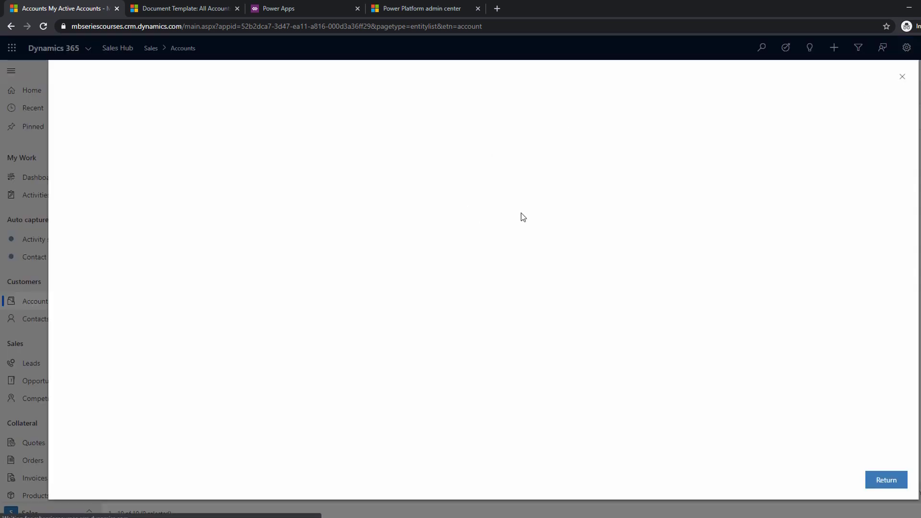
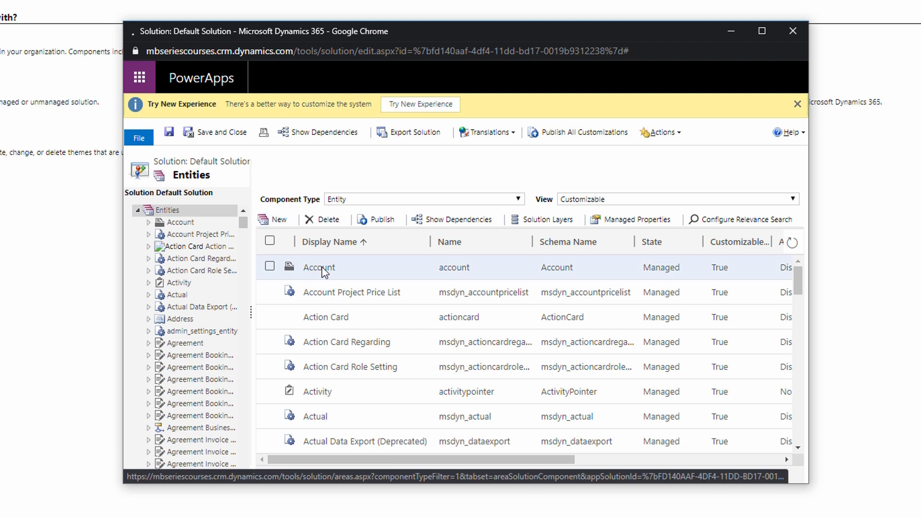
Open the Account entity from the Default Solution's entity list.
double_click(321, 267)
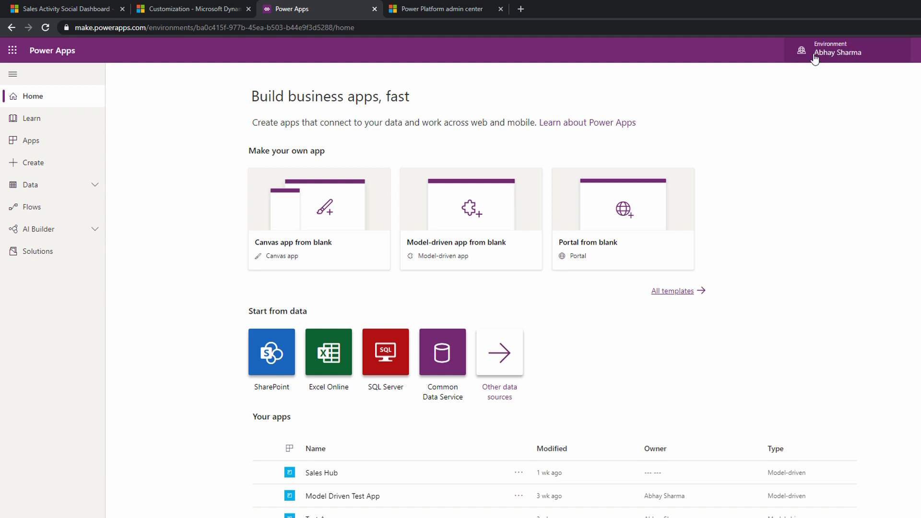
Switch to Power Apps, show only the unmanaged solutions and open the Common Data Services Default Solution.
click(68, 252)
click(885, 74)
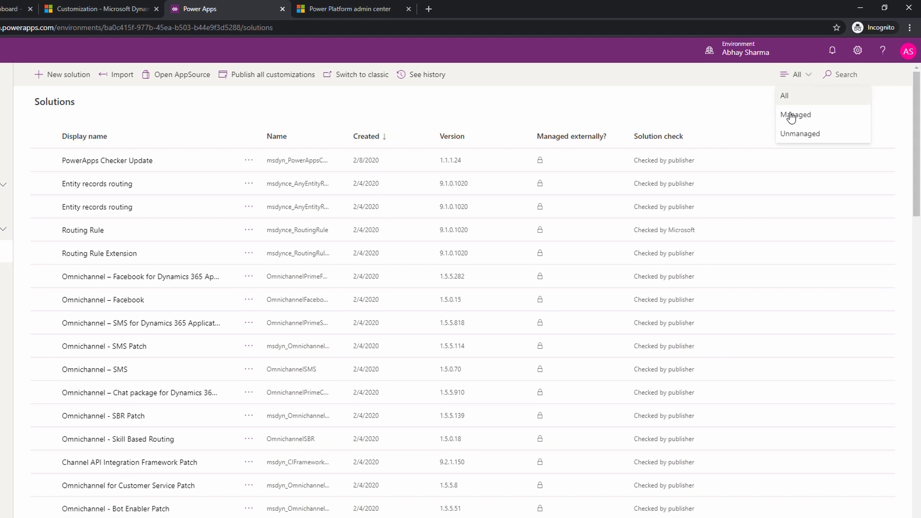
click(796, 134)
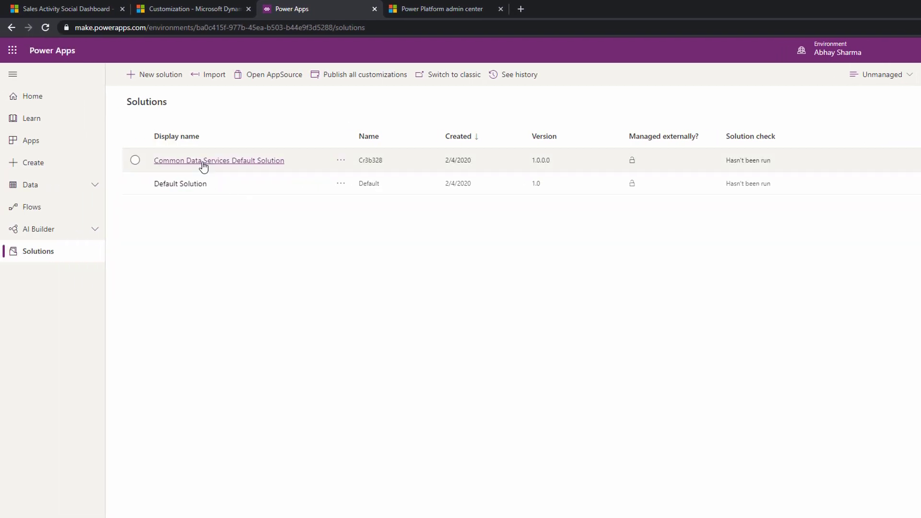
click(204, 167)
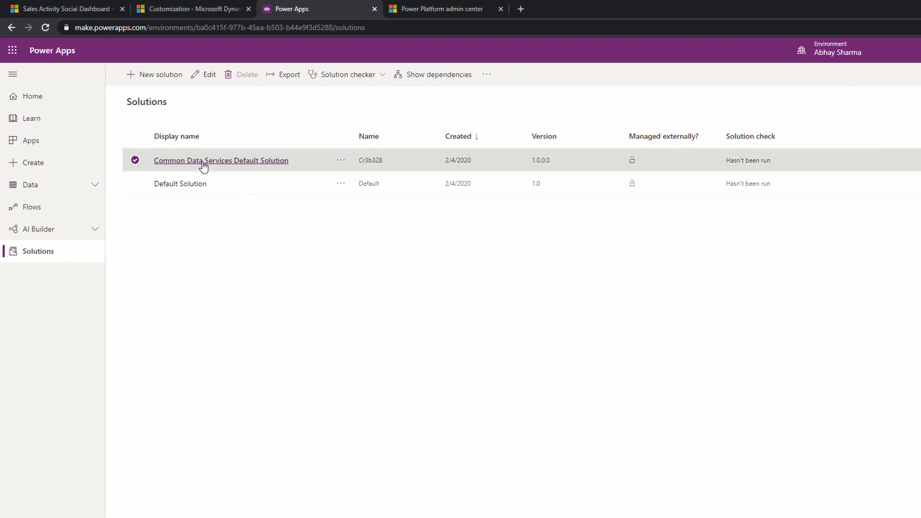
click(162, 75)
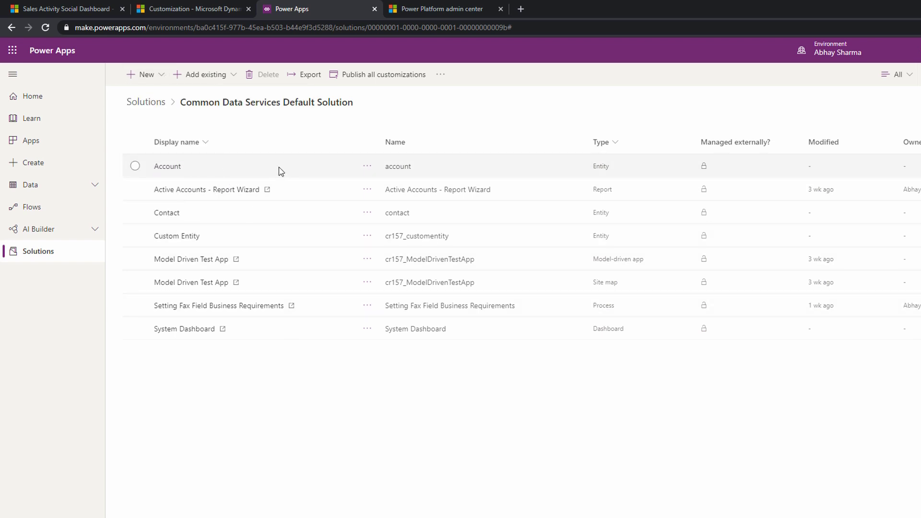
View the Account entity from the environment's entity list and return to the list.
click(91, 190)
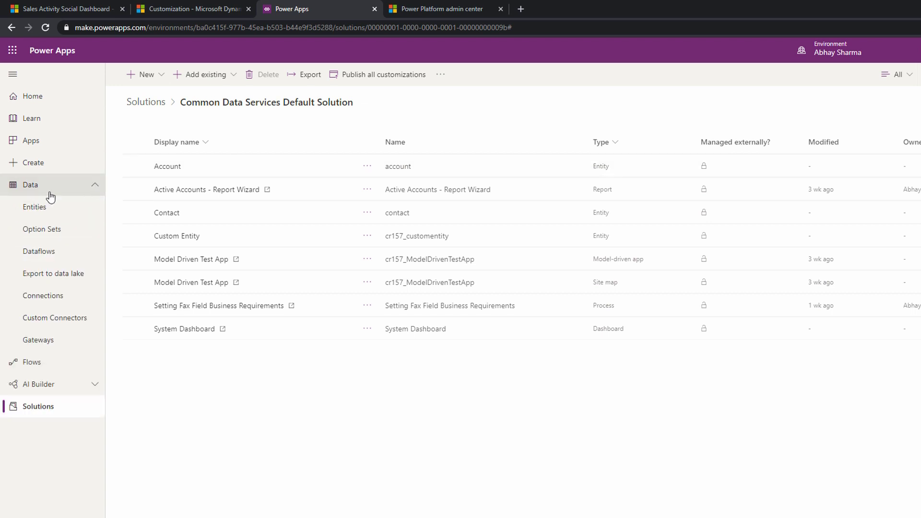
click(35, 206)
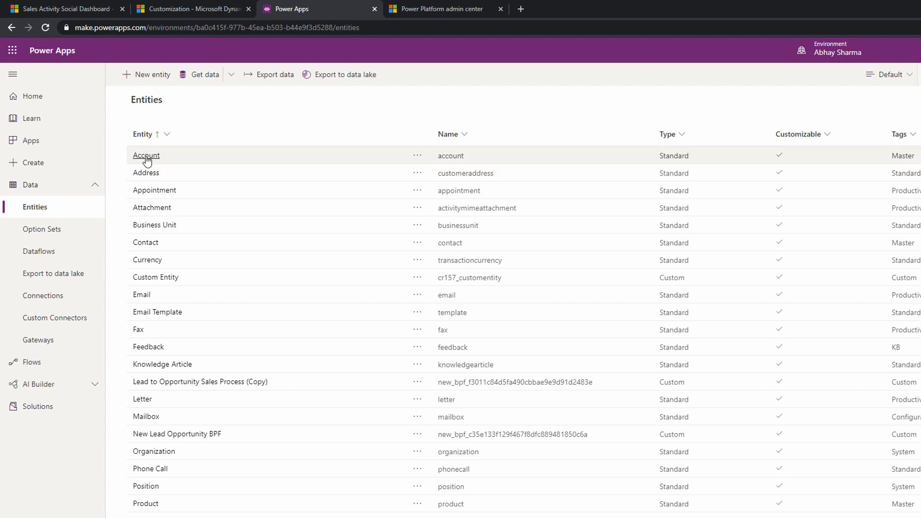
click(147, 156)
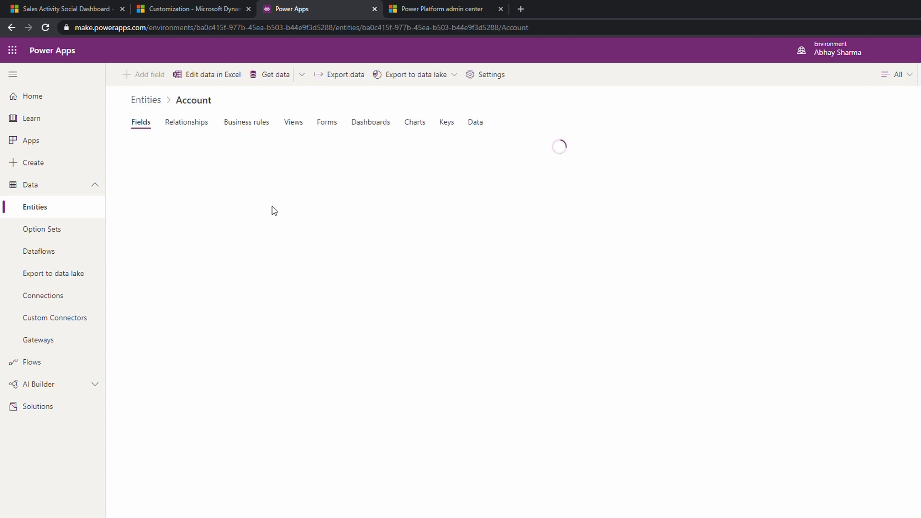
key(alt+Left)
click(57, 186)
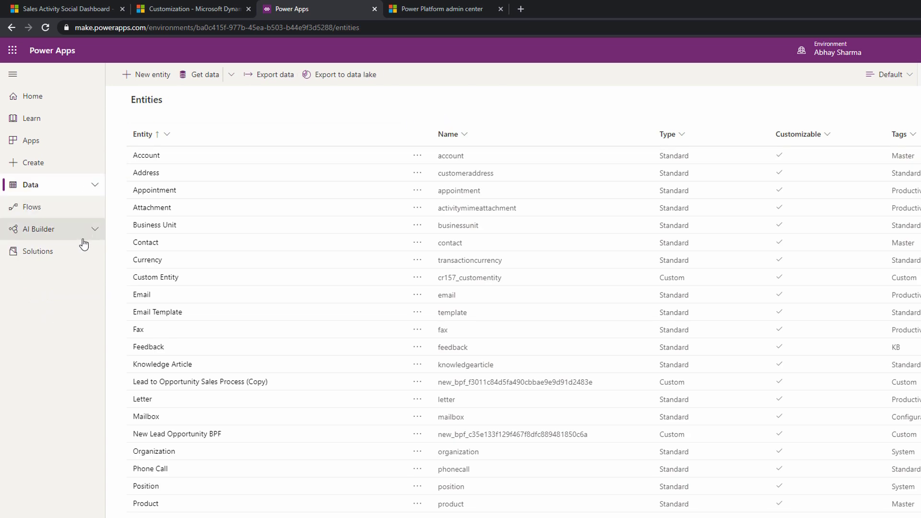
Create a new solution named Demo Training Solution with CDS Default Publisher as publisher and version 1.0.0.0.
click(59, 258)
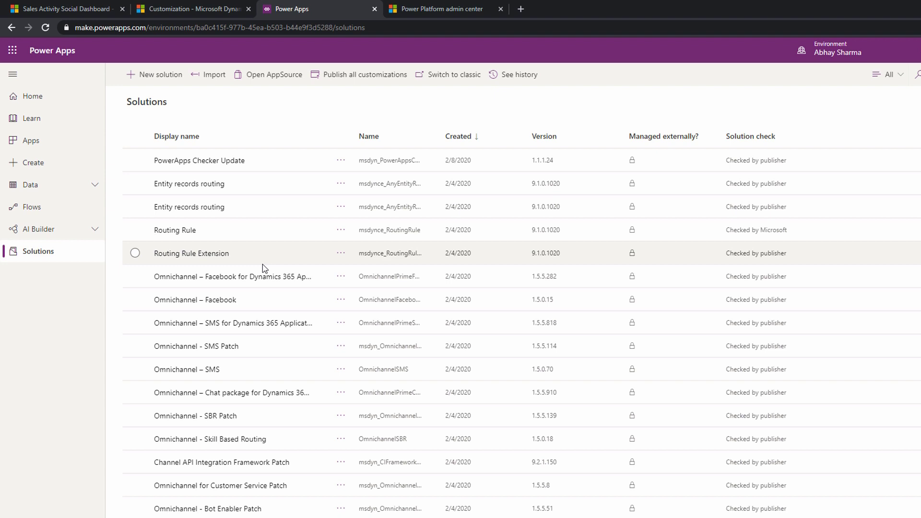
click(161, 74)
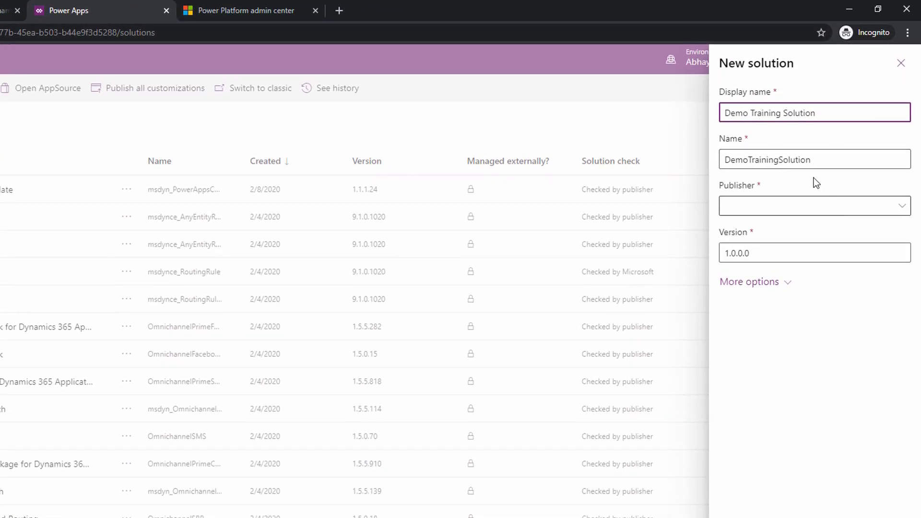
click(810, 210)
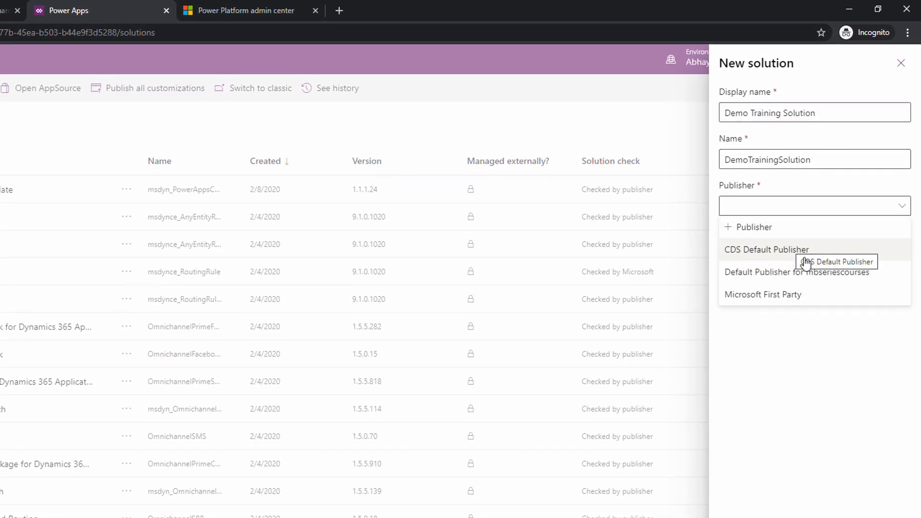
click(773, 253)
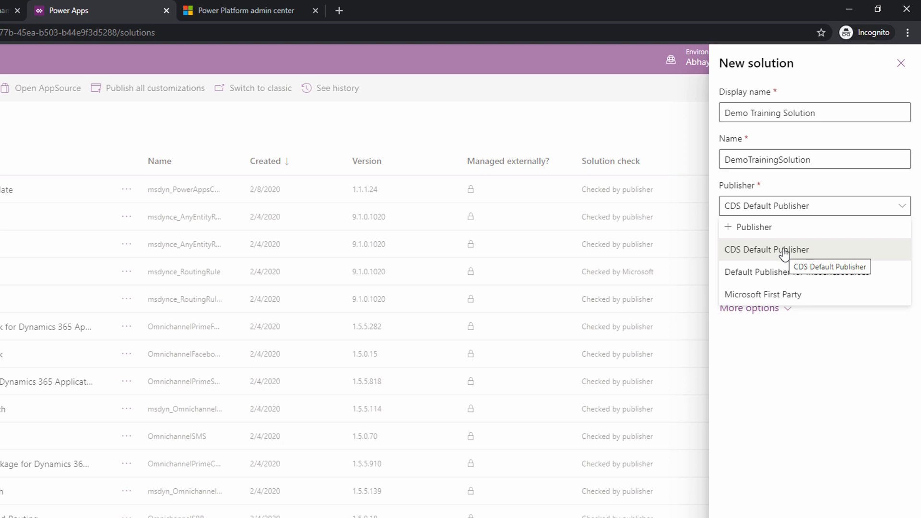
click(779, 211)
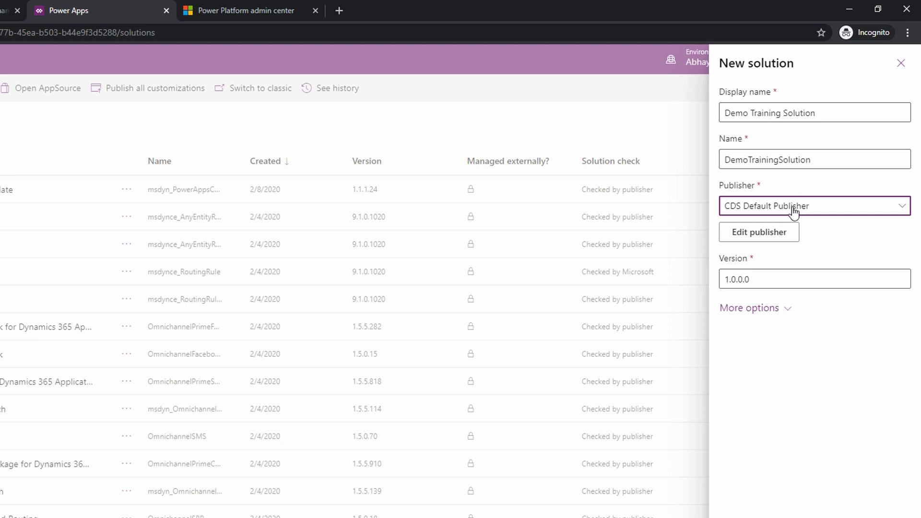
click(768, 274)
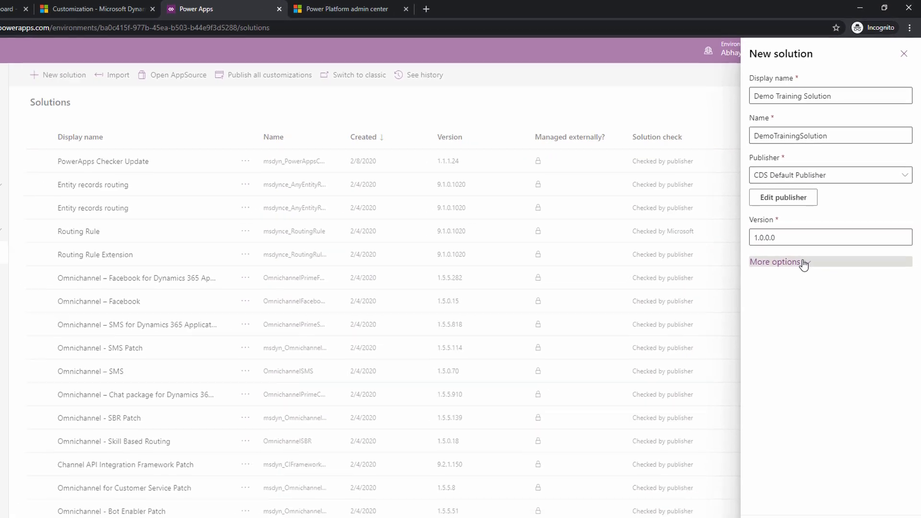
click(803, 263)
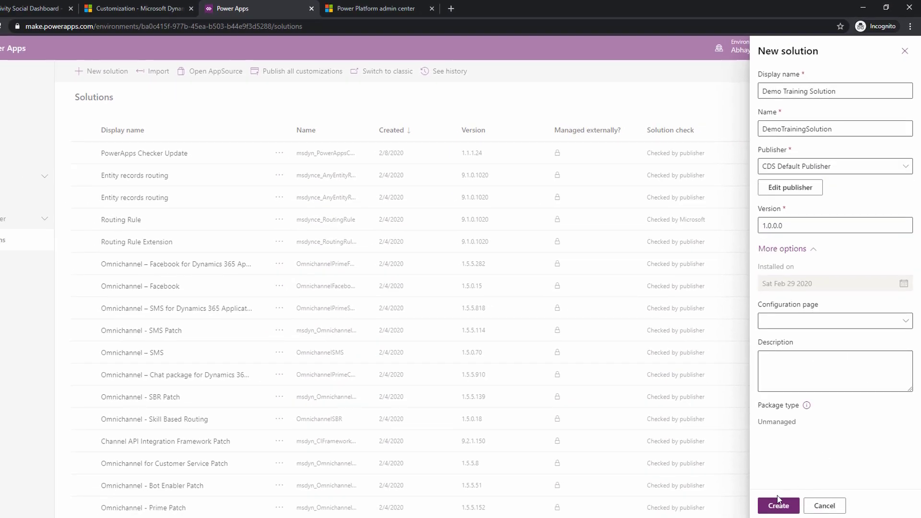
click(778, 503)
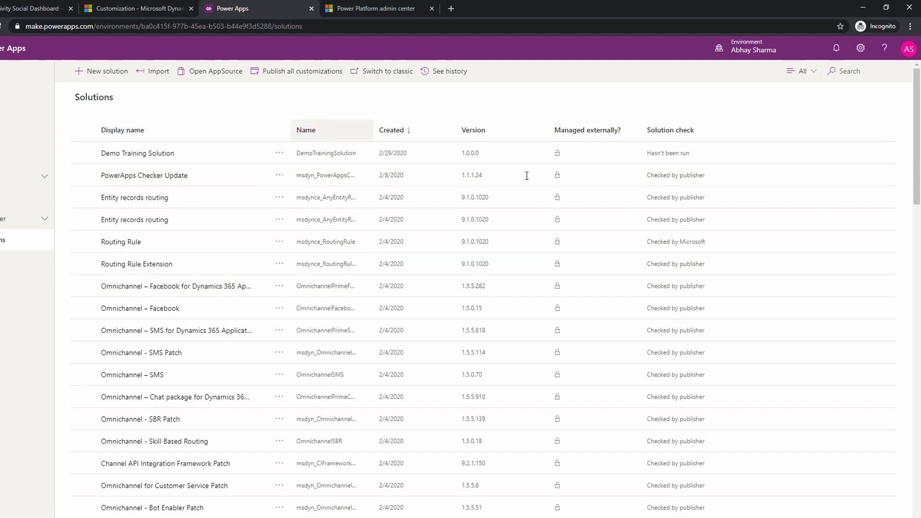
Filter the solutions list to unmanaged ones and open Demo Training Solution.
click(800, 72)
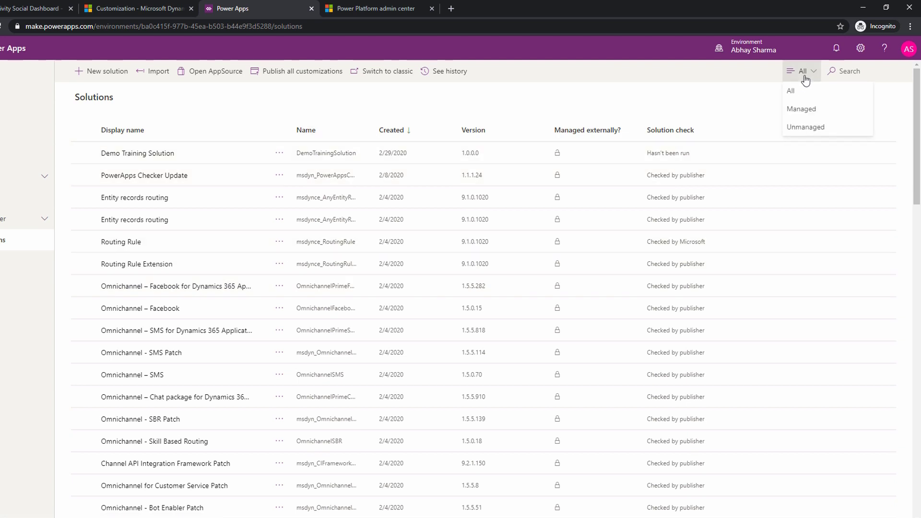
click(802, 127)
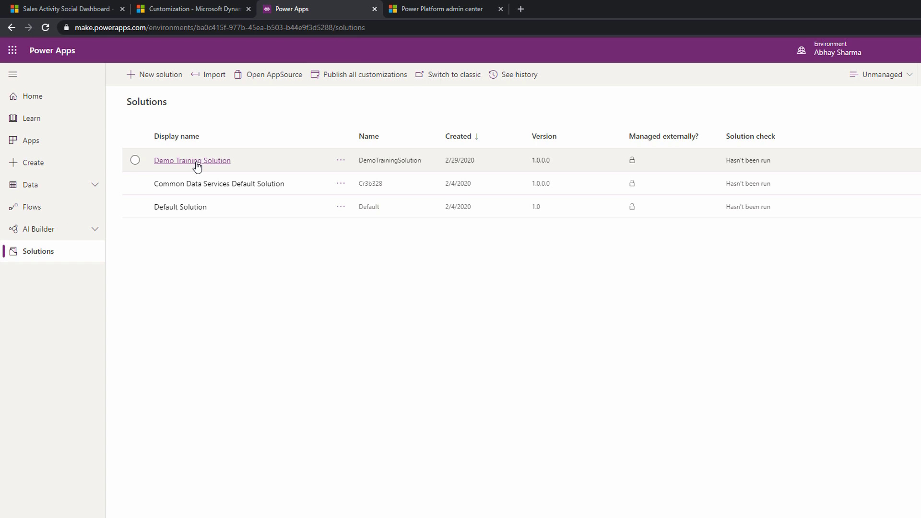
click(197, 163)
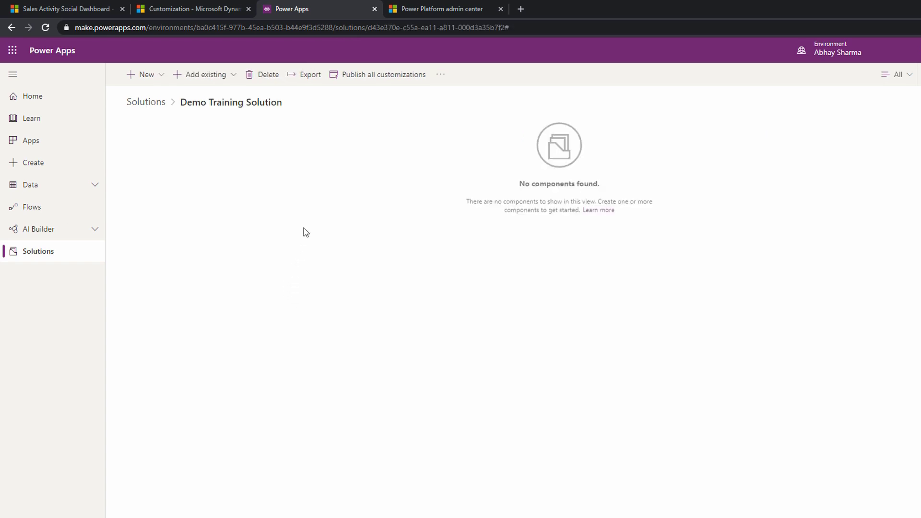
Add the existing Account and Contact entities to Demo Training Solution, including all components of both.
click(231, 79)
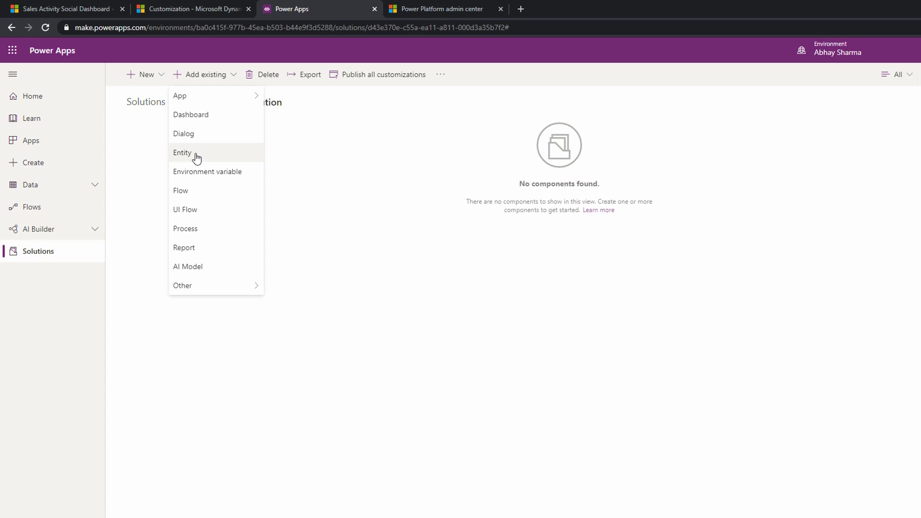
click(196, 156)
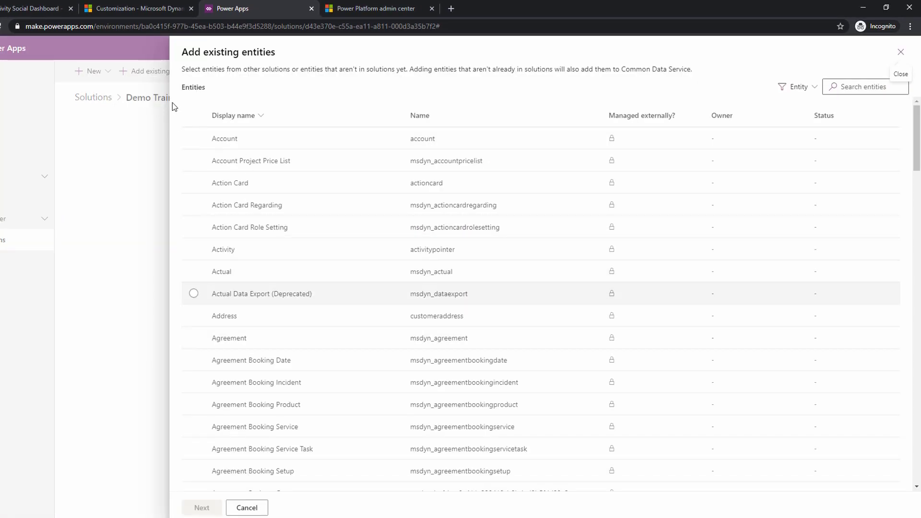
click(194, 138)
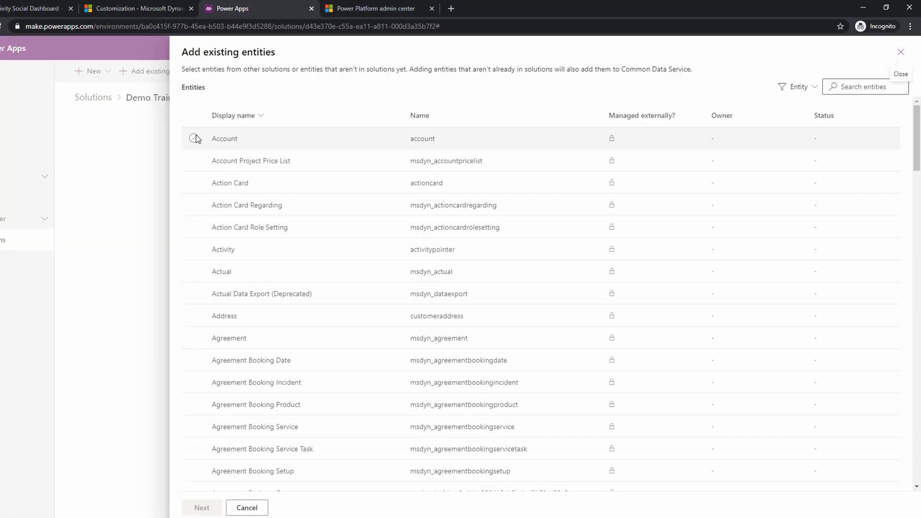
click(848, 87)
text(co)
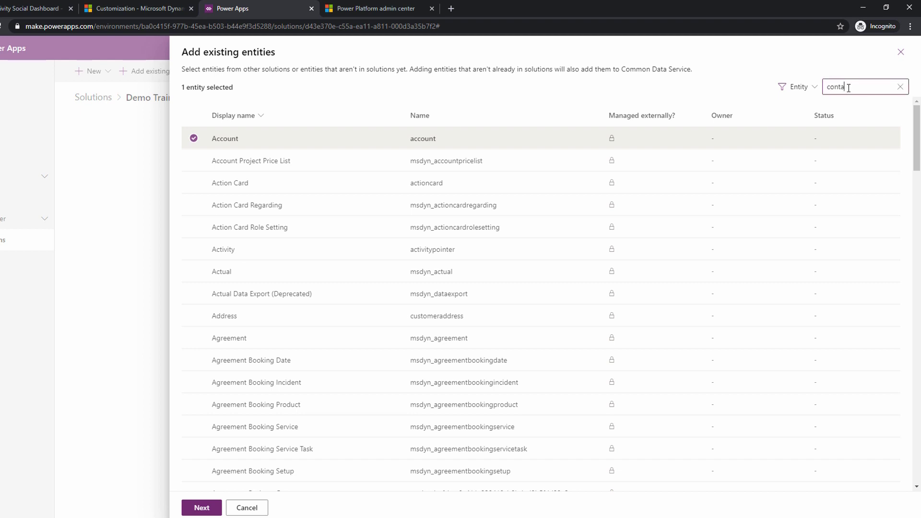
text(nta)
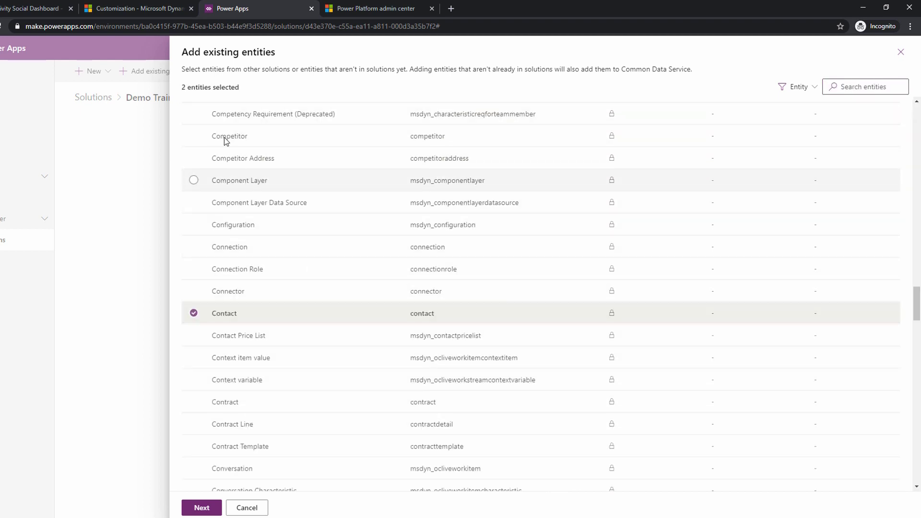
click(201, 507)
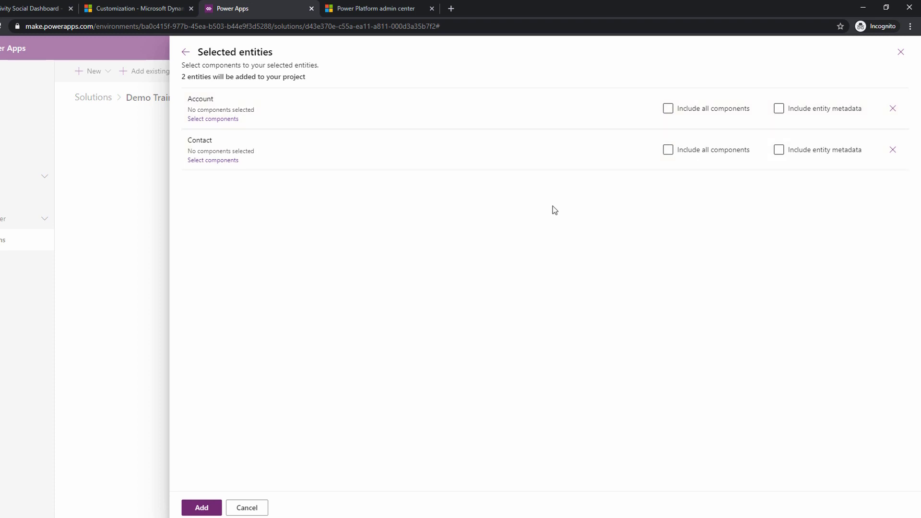
click(667, 108)
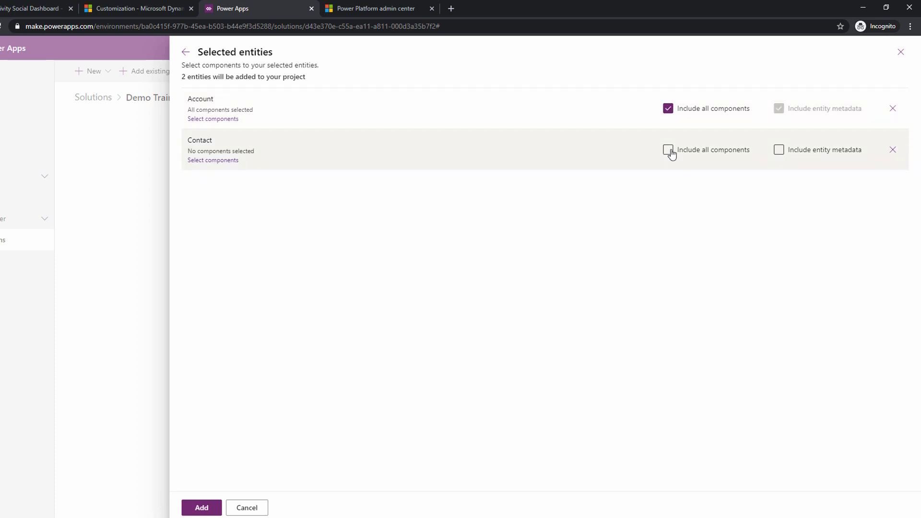
click(667, 150)
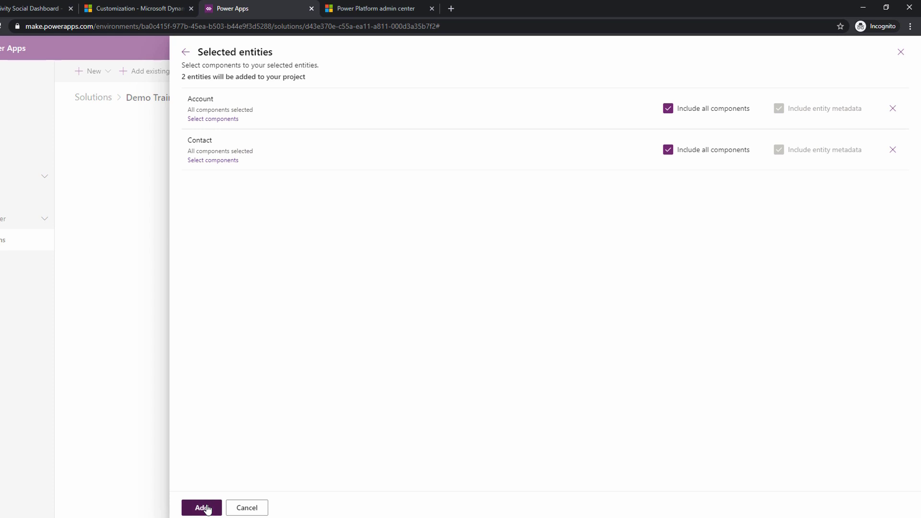
click(202, 507)
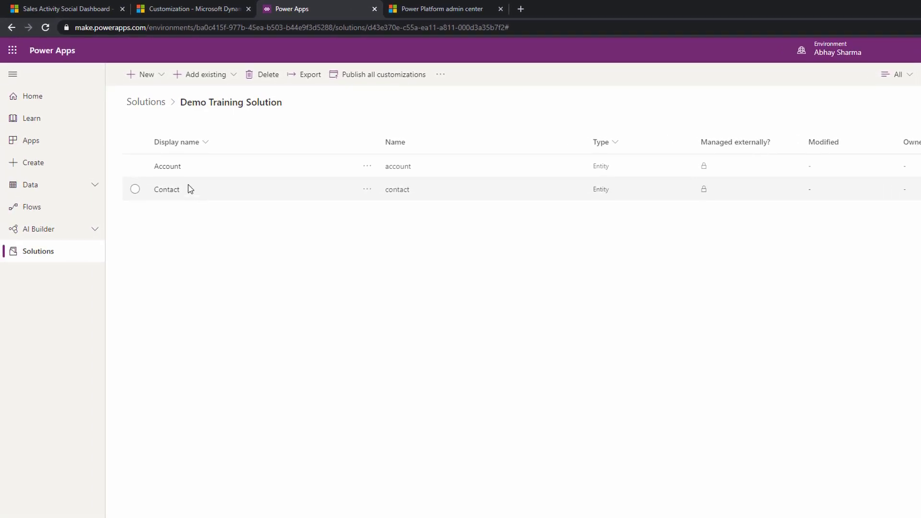
Open the Account entity's settings within Demo Training Solution and examine its display name and plural display name.
click(167, 166)
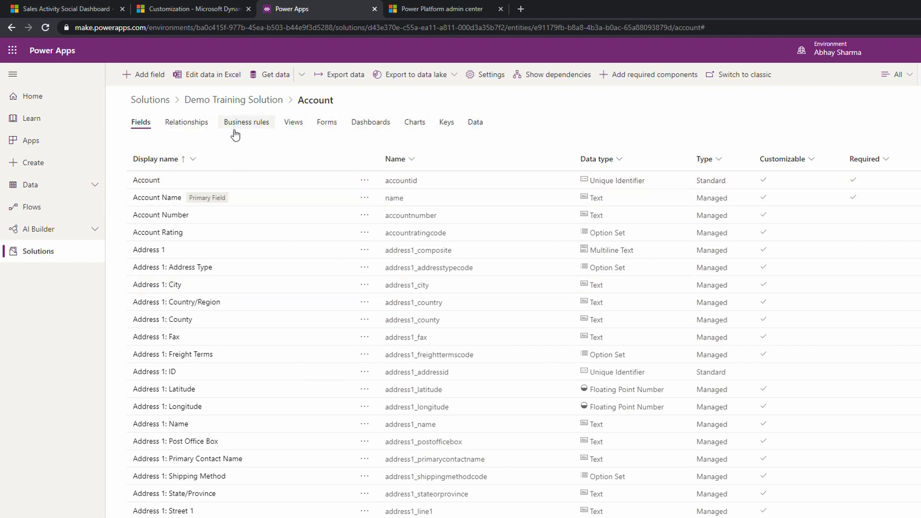
click(449, 78)
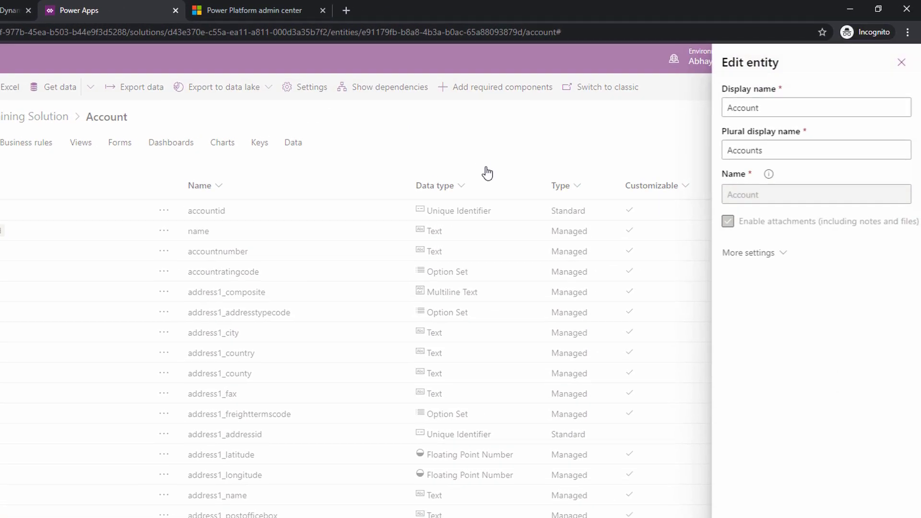
click(861, 94)
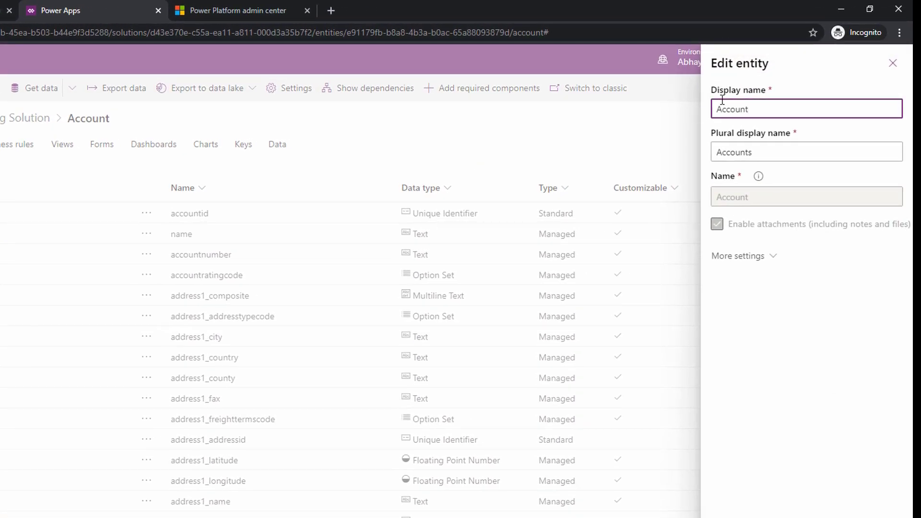
click(759, 150)
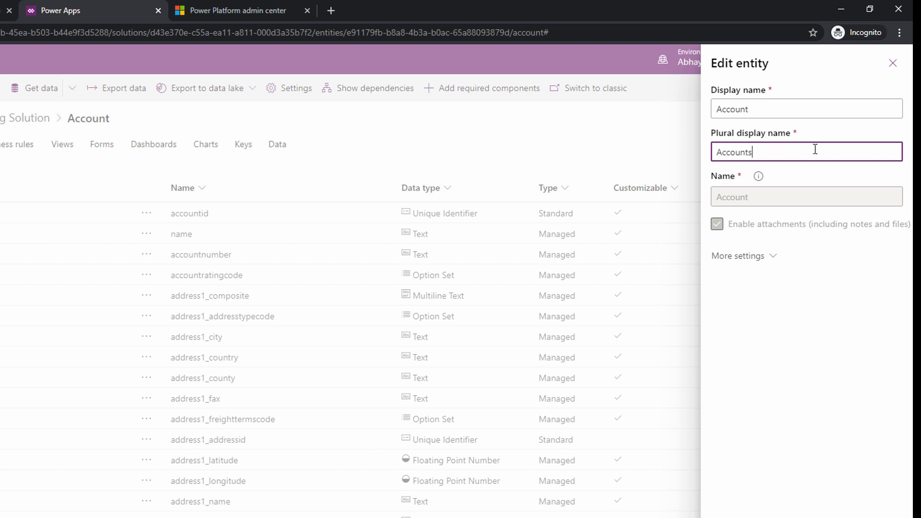
double_click(758, 107)
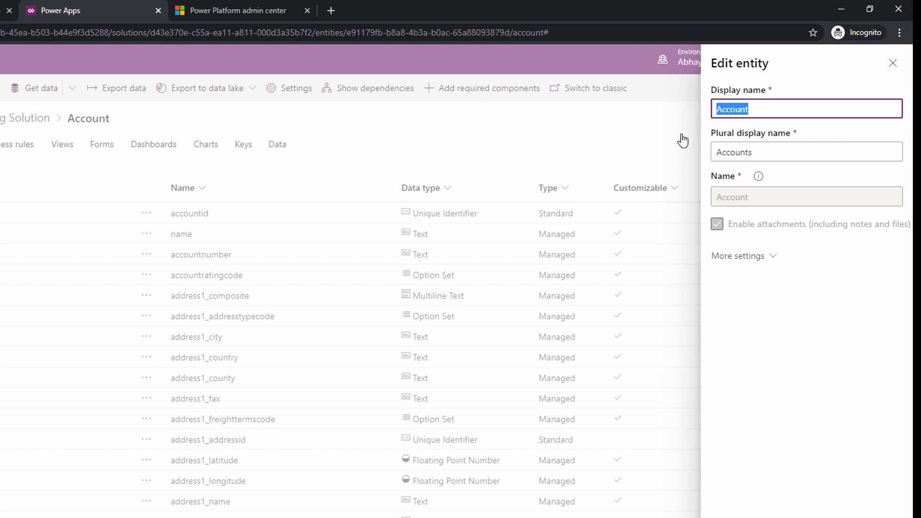
double_click(778, 150)
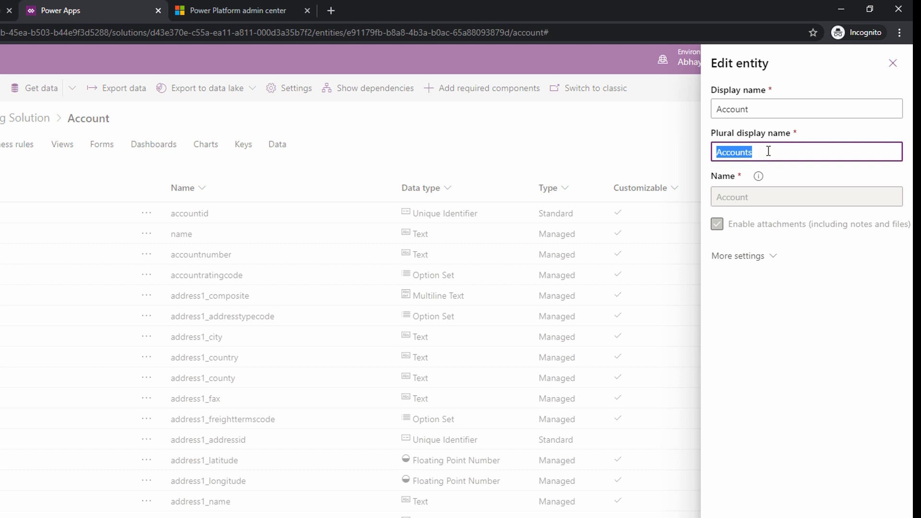
click(757, 110)
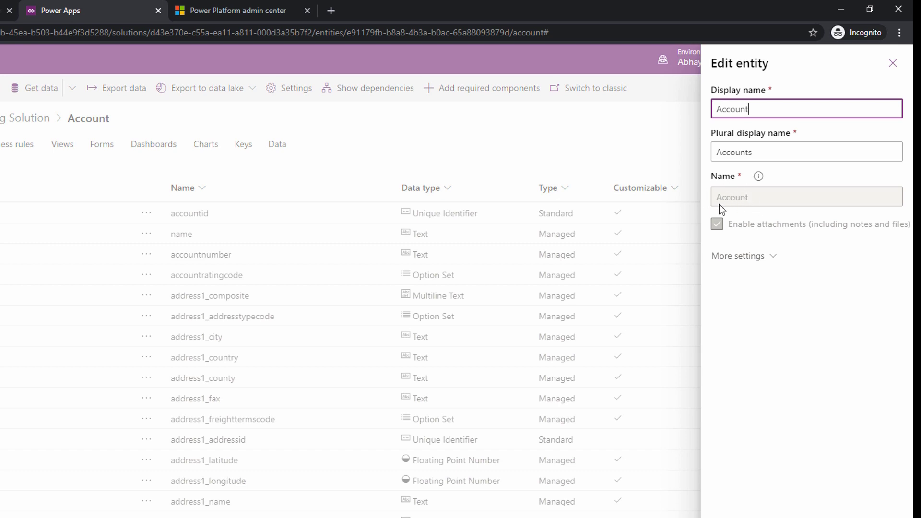
Examine the Account entity's additional settings: description, entity type and ownership, collaboration, create and update settings, and Dynamics 365 for Outlook.
click(739, 255)
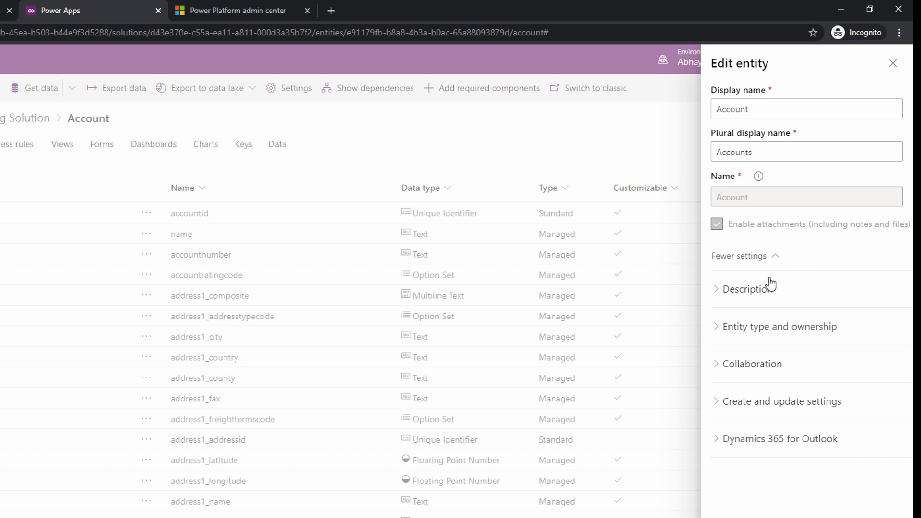
click(749, 289)
click(753, 344)
click(758, 354)
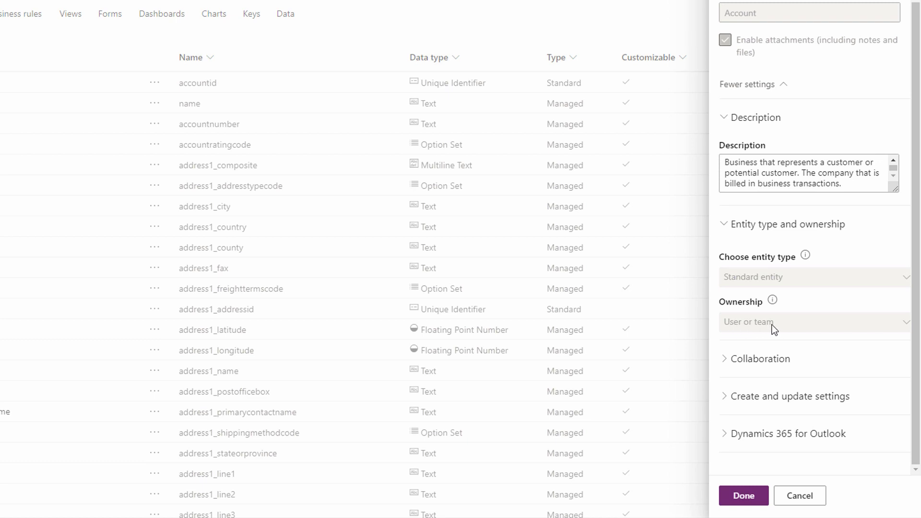
click(773, 360)
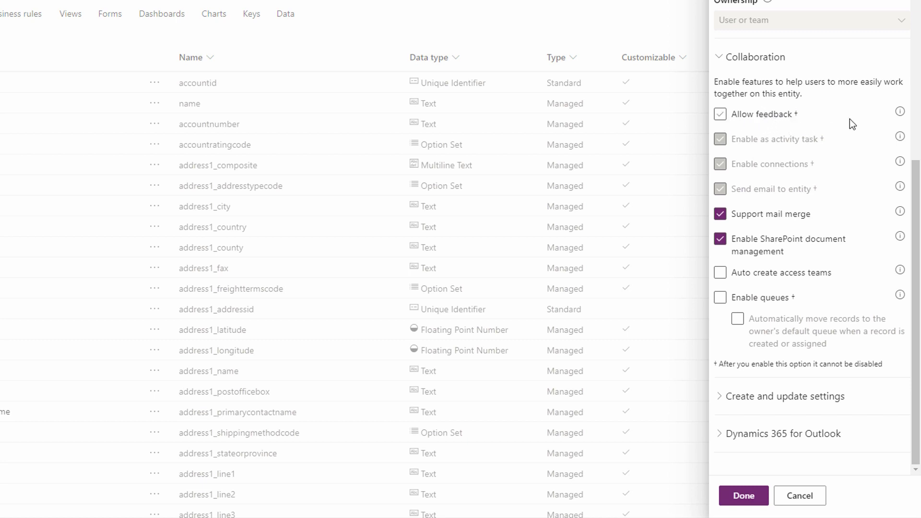
click(797, 111)
click(792, 398)
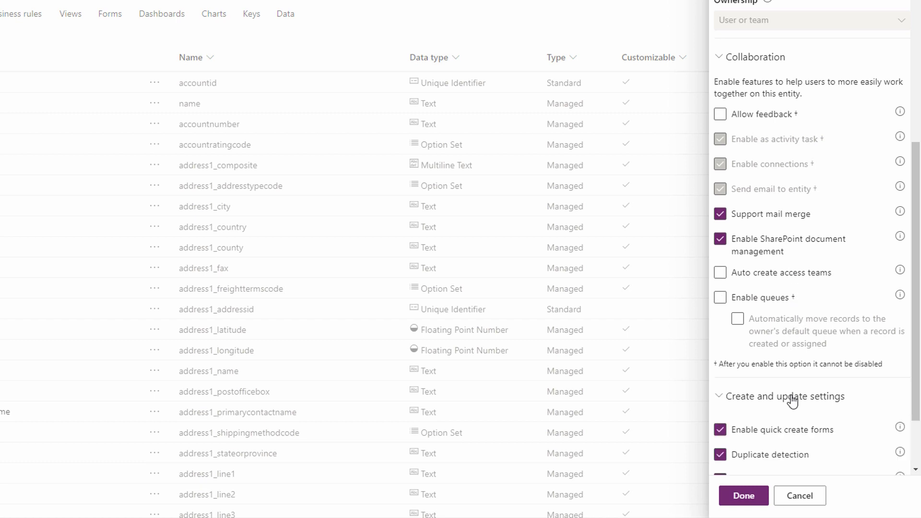
scroll(787, 379, down, 2)
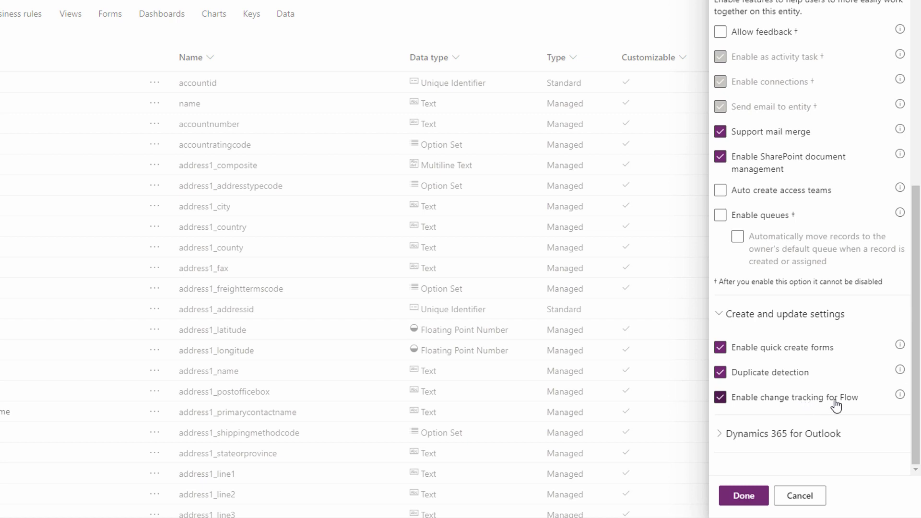
click(832, 426)
scroll(800, 393, down, 1)
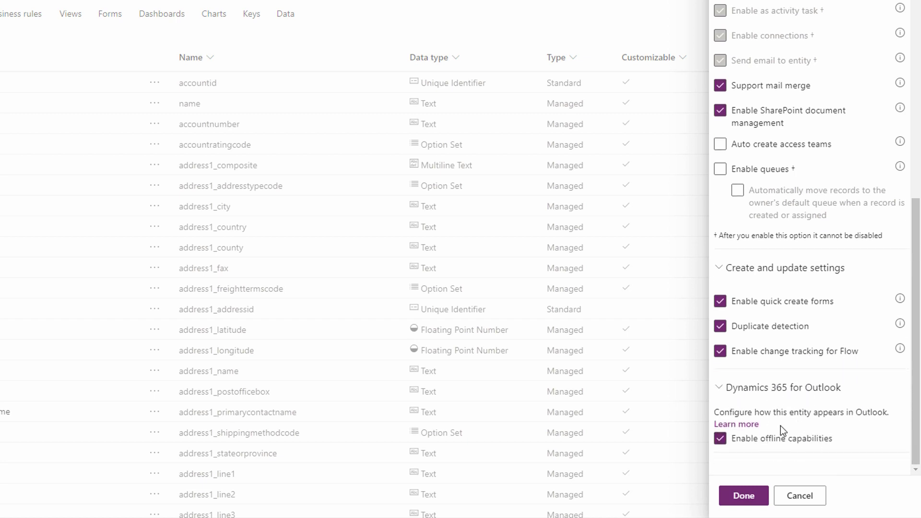
scroll(815, 339, up, 10)
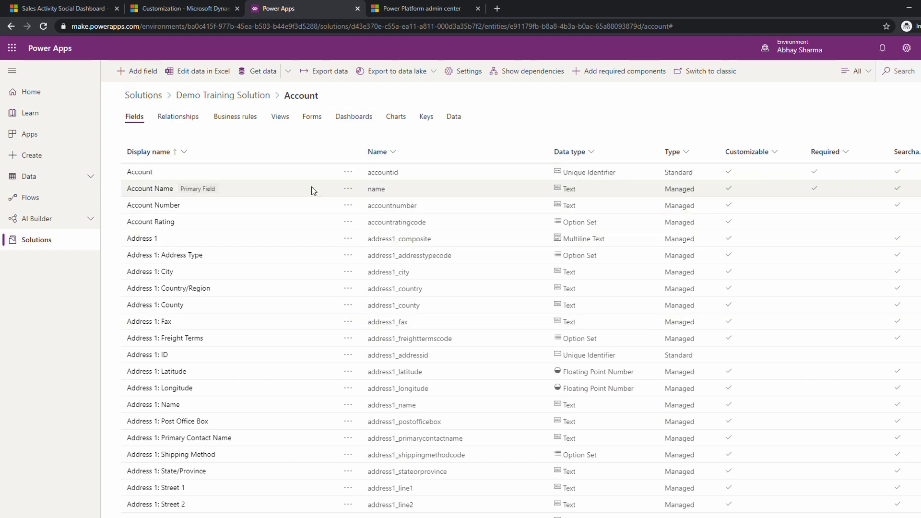
Review the Account entity's relationships and fields, and return to Demo Training Solution.
click(182, 124)
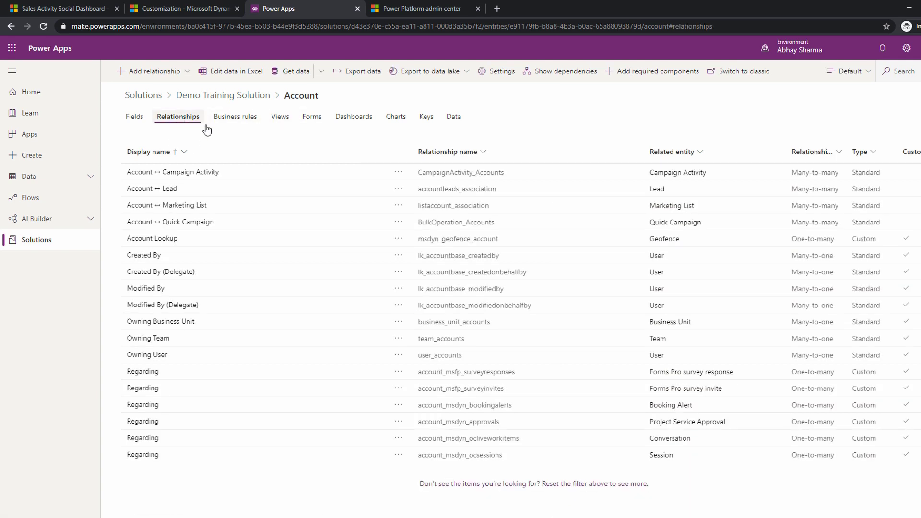
click(127, 120)
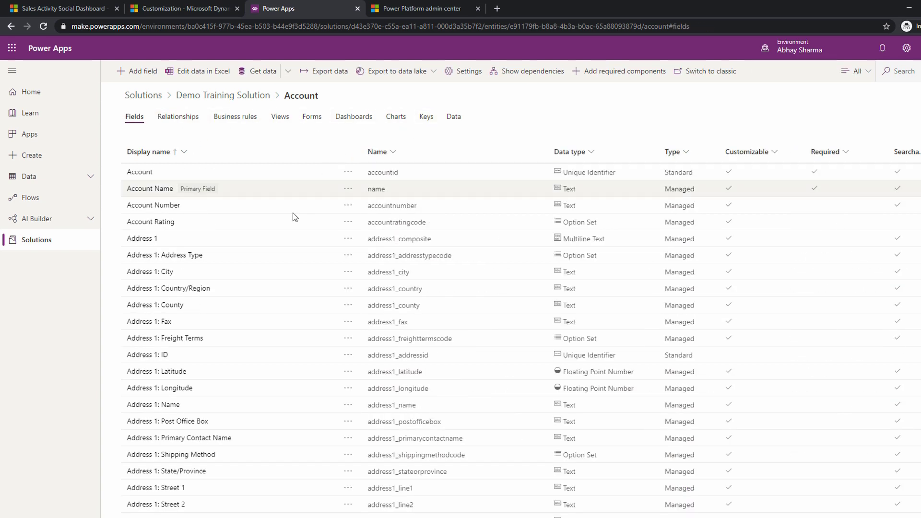
click(206, 96)
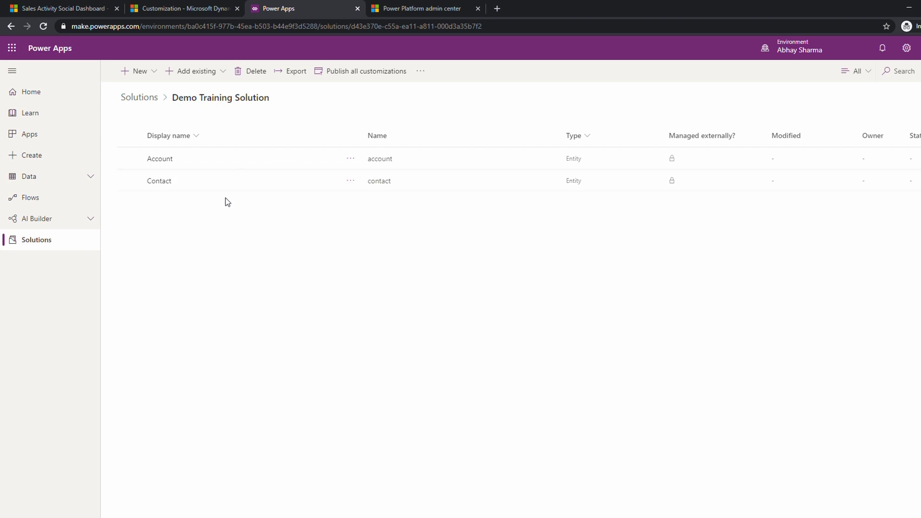
Start a new entity in Demo Training Solution with display name Training and plural display name Trainings.
click(155, 77)
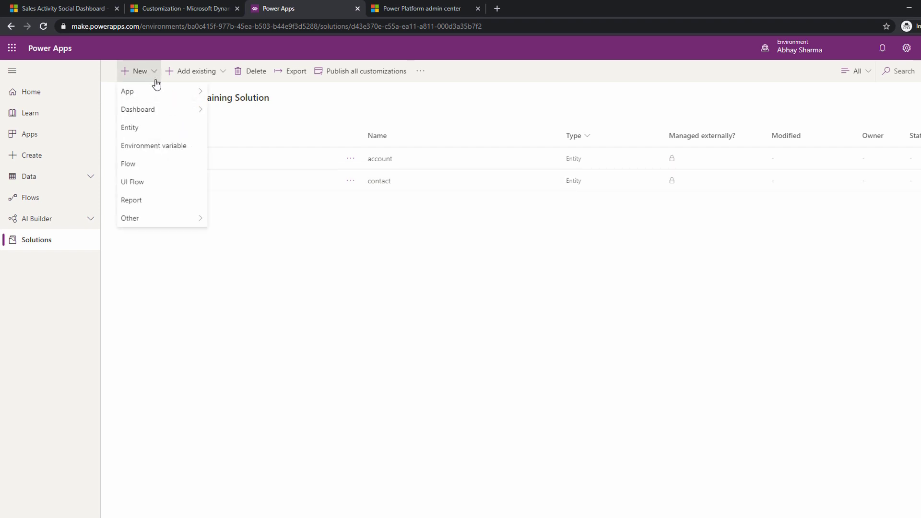
click(159, 128)
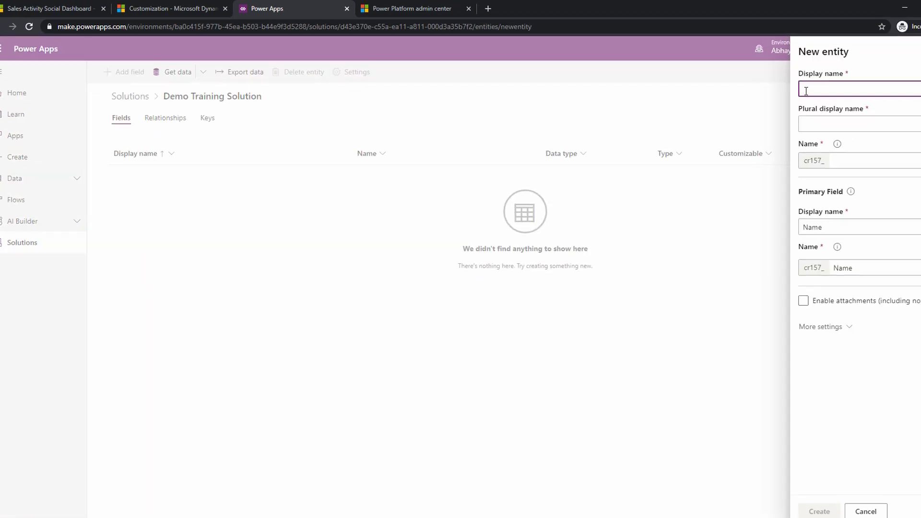
text(Training)
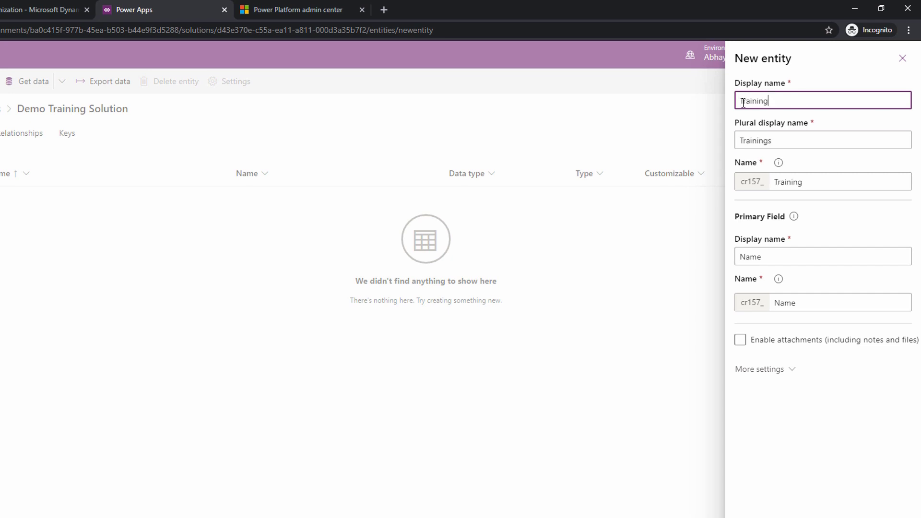
key(Tab)
click(786, 136)
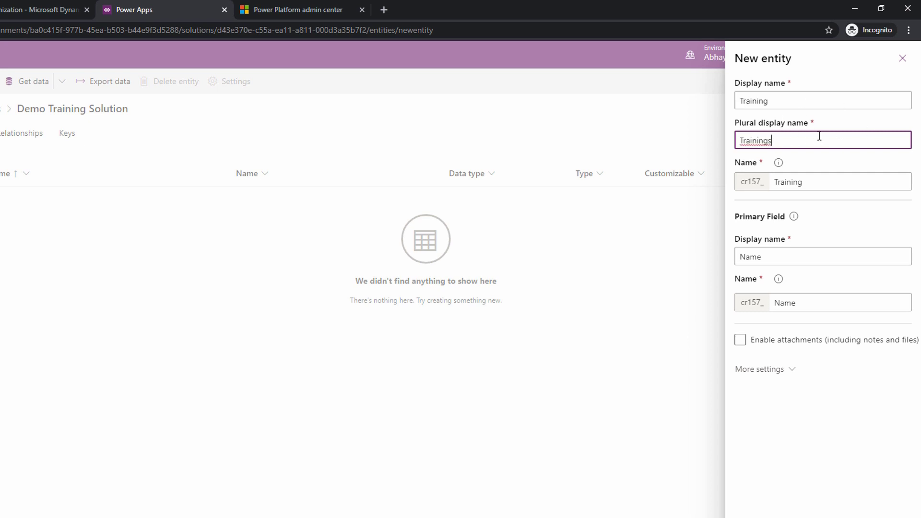
drag(741, 185, 765, 182)
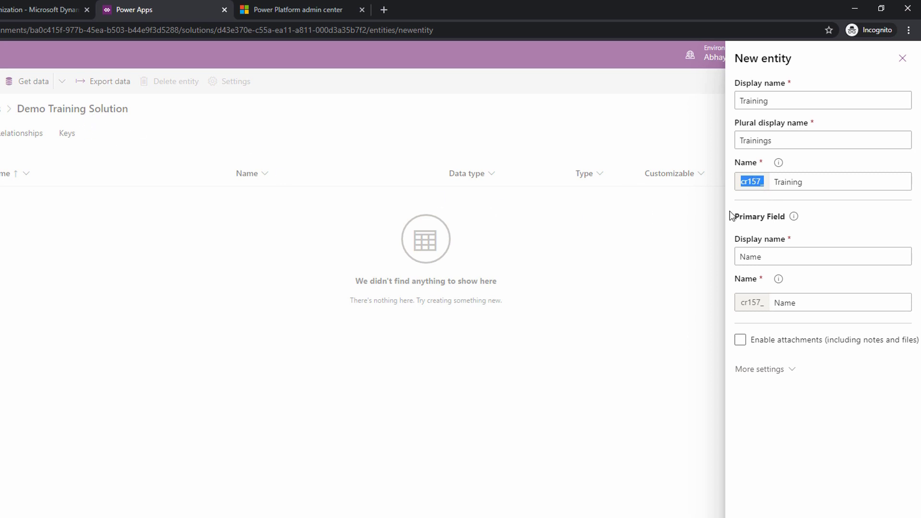
click(809, 188)
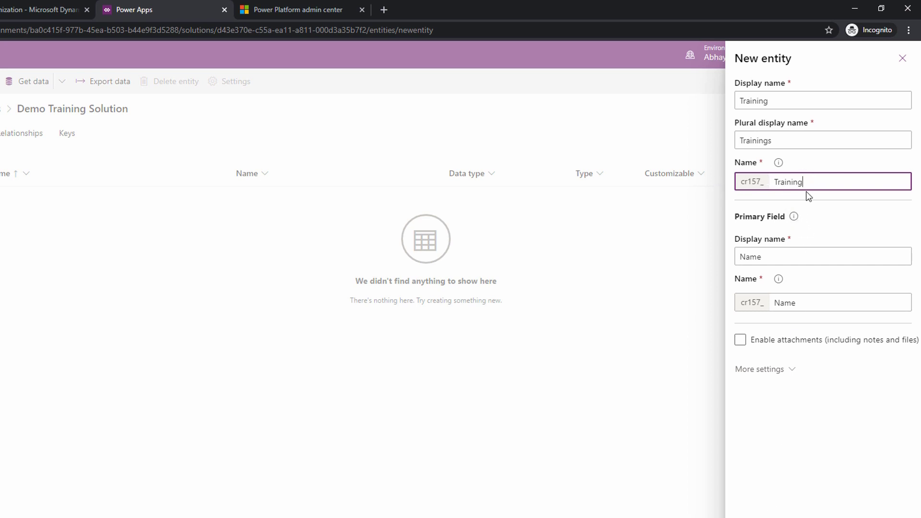
Set the primary field's display name to Training Name for the new entity.
click(771, 257)
drag(771, 258, 741, 256)
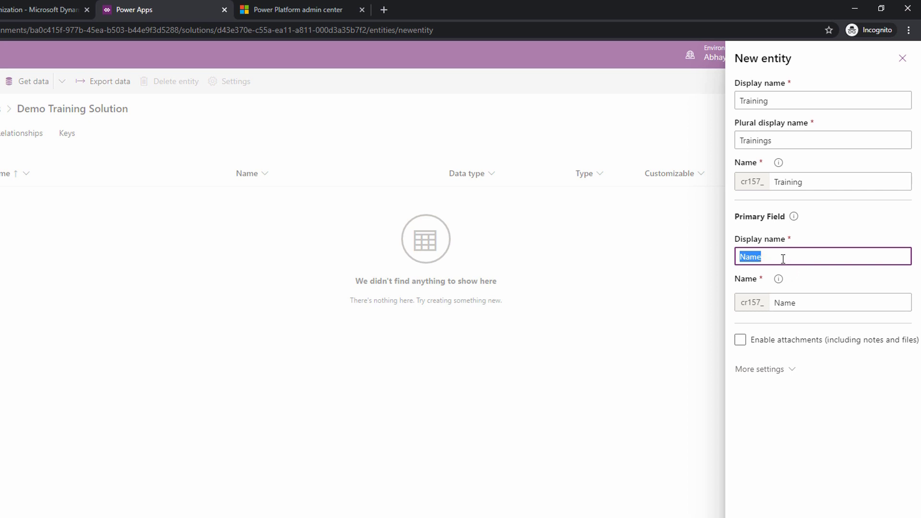
text(Training Name)
click(823, 273)
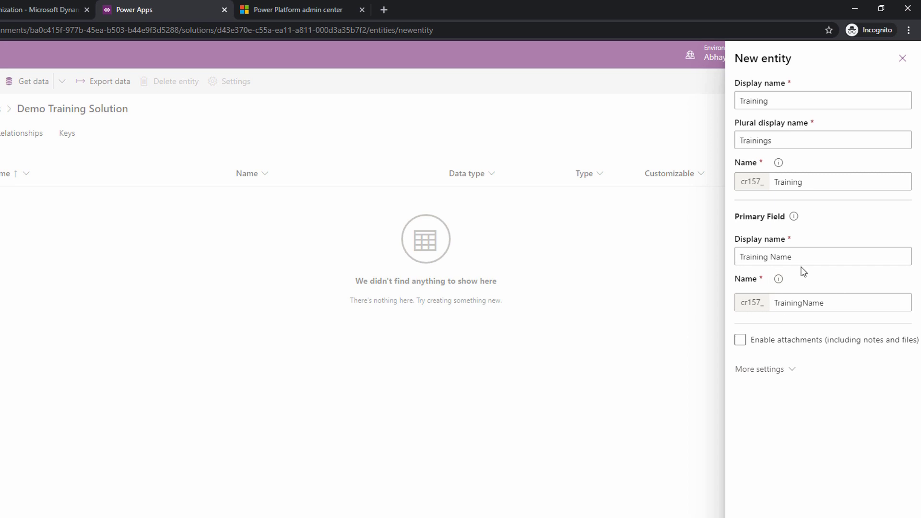
Examine the new entity's description, entity type and ownership settings, keeping Standard entity as its type.
click(817, 370)
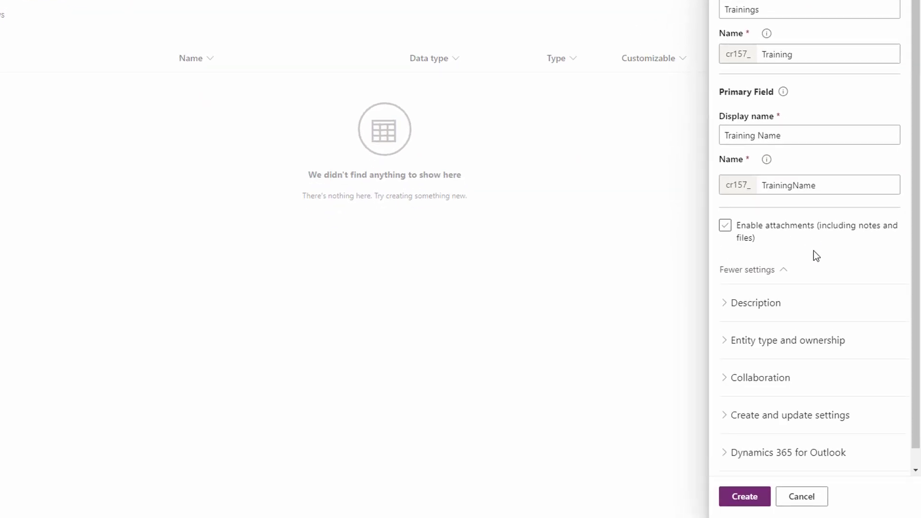
click(774, 290)
scroll(789, 276, down, 1)
click(782, 268)
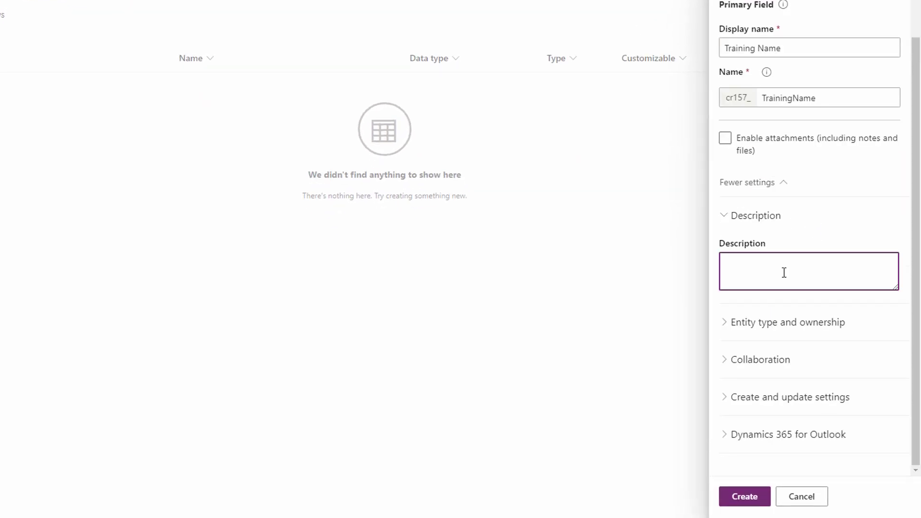
click(785, 322)
scroll(783, 306, down, 2)
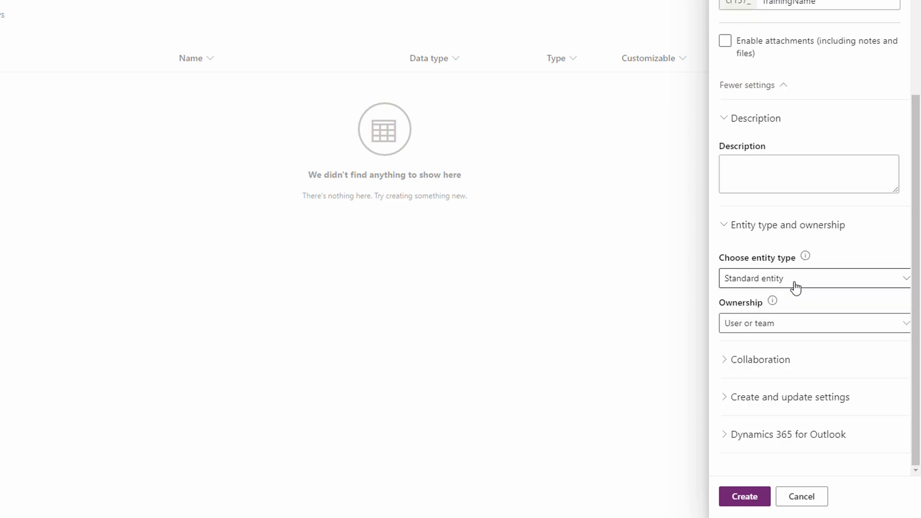
click(784, 280)
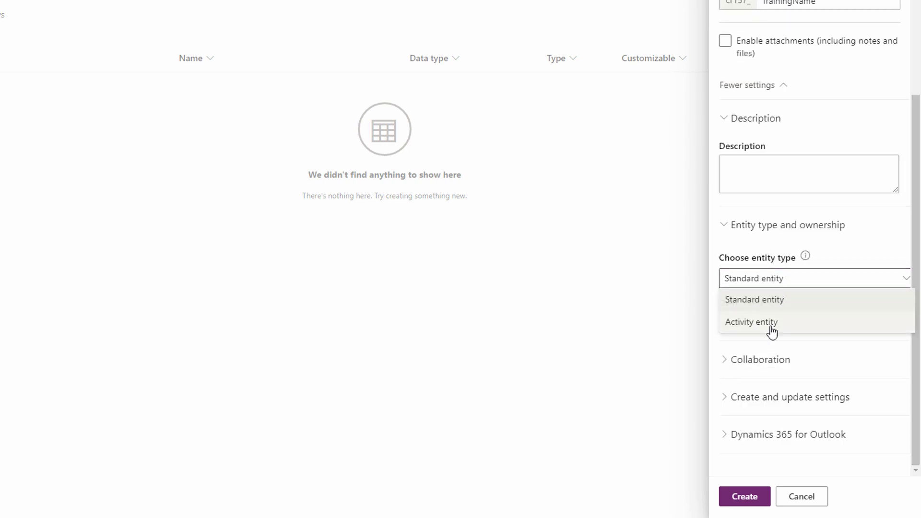
click(764, 309)
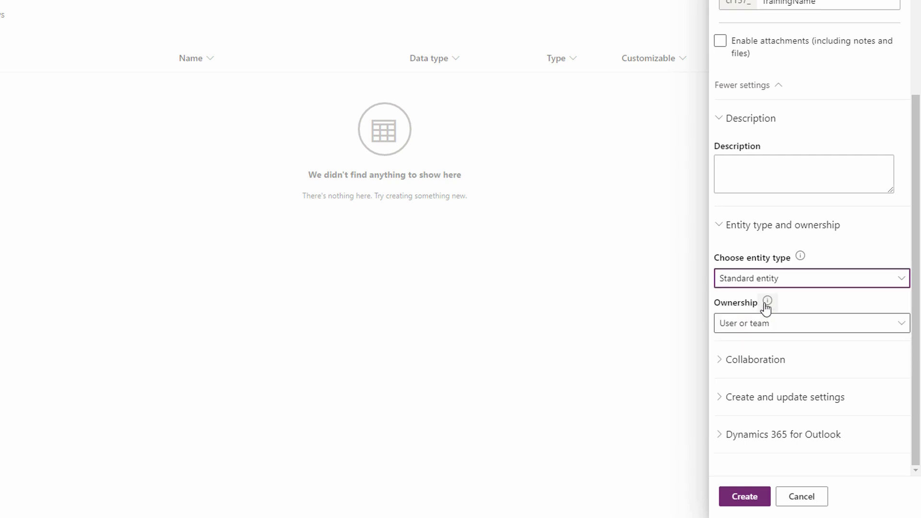
click(780, 325)
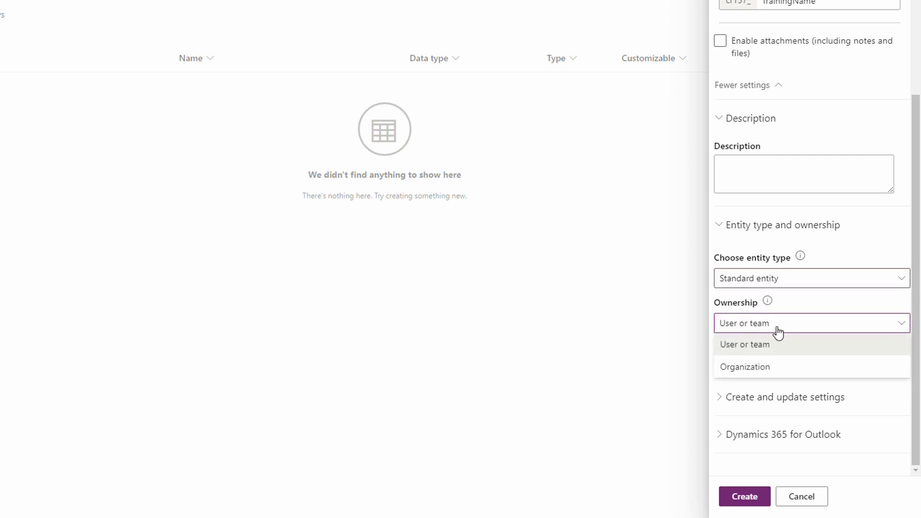
Try Activity entity as the type to check its ownership setting, and restore Standard entity.
click(791, 283)
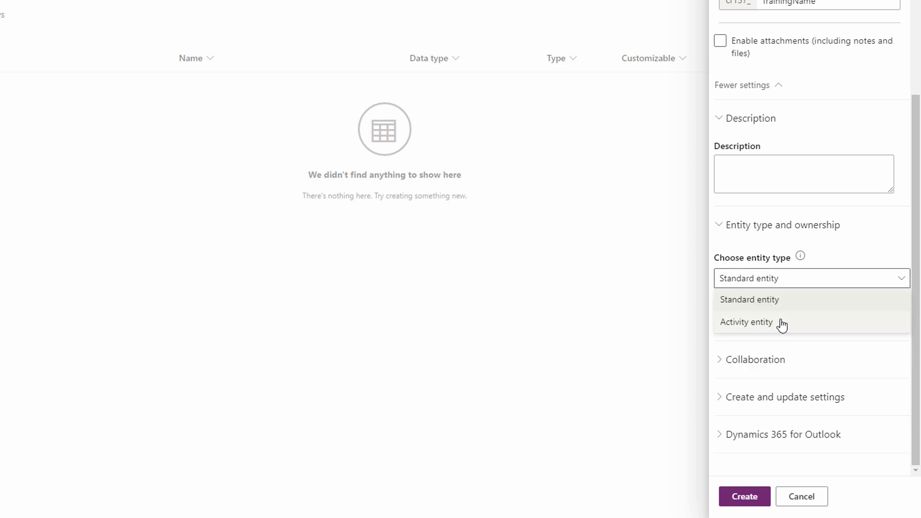
click(782, 323)
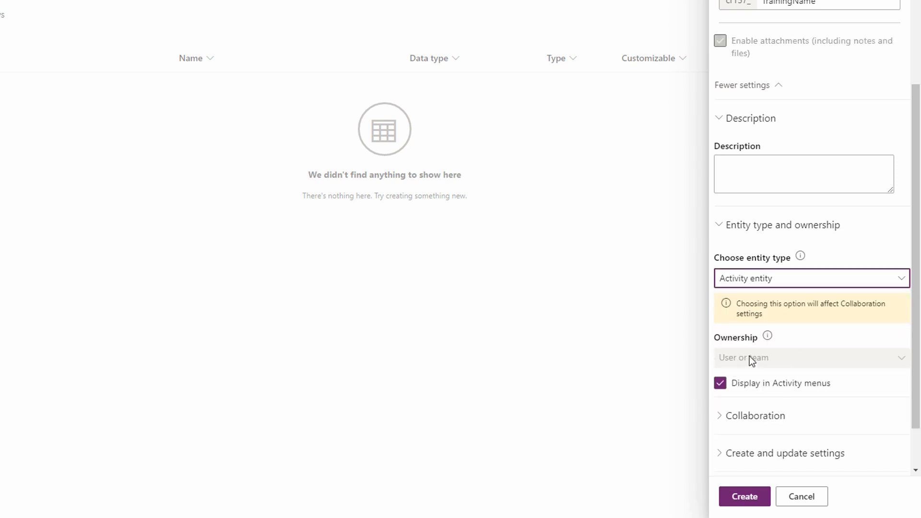
click(775, 357)
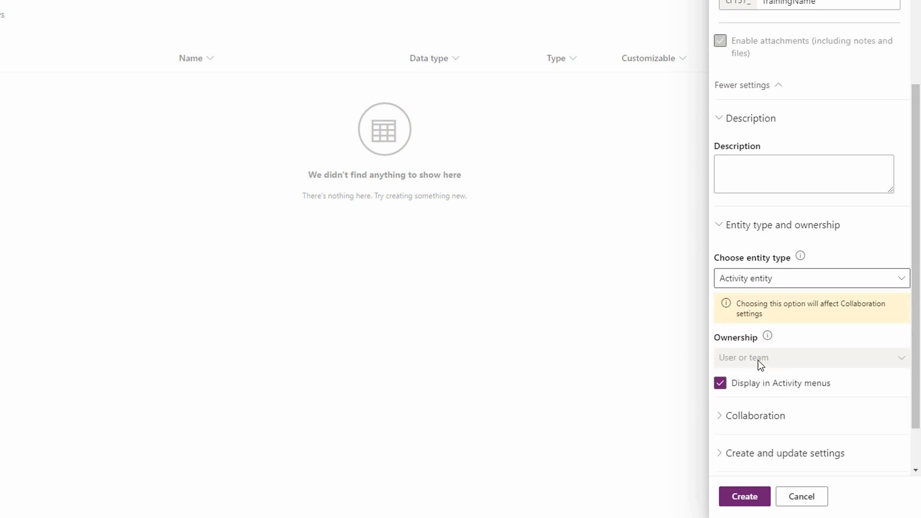
click(770, 283)
click(771, 301)
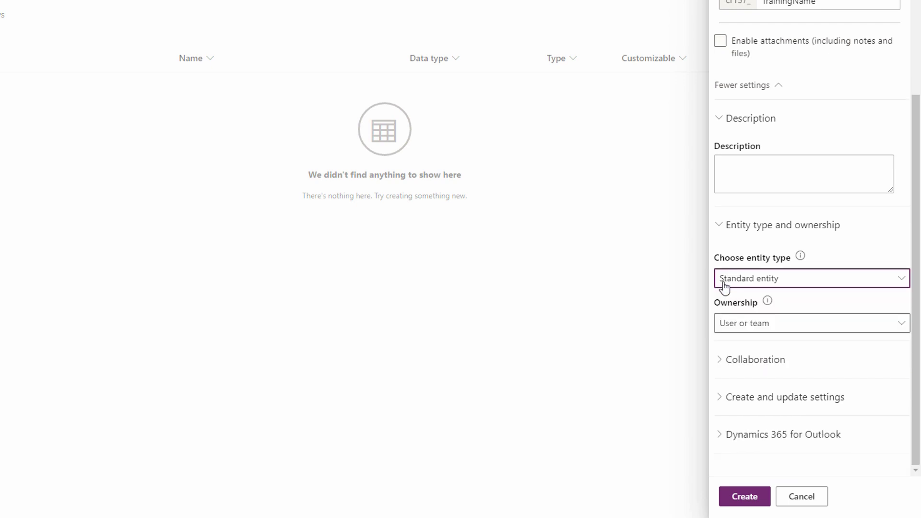
Review the new entity's ownership choices and its collaboration, create and update, and Dynamics 365 for Outlook settings.
click(789, 323)
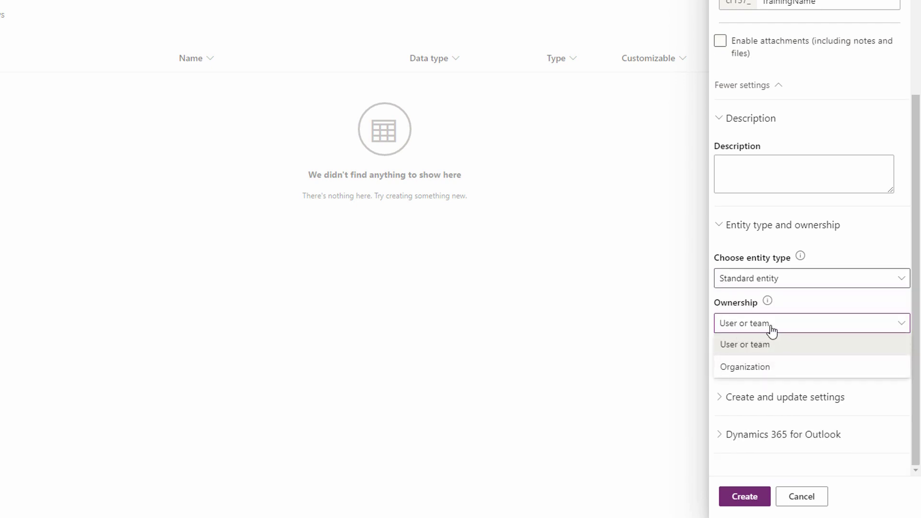
click(771, 329)
click(797, 359)
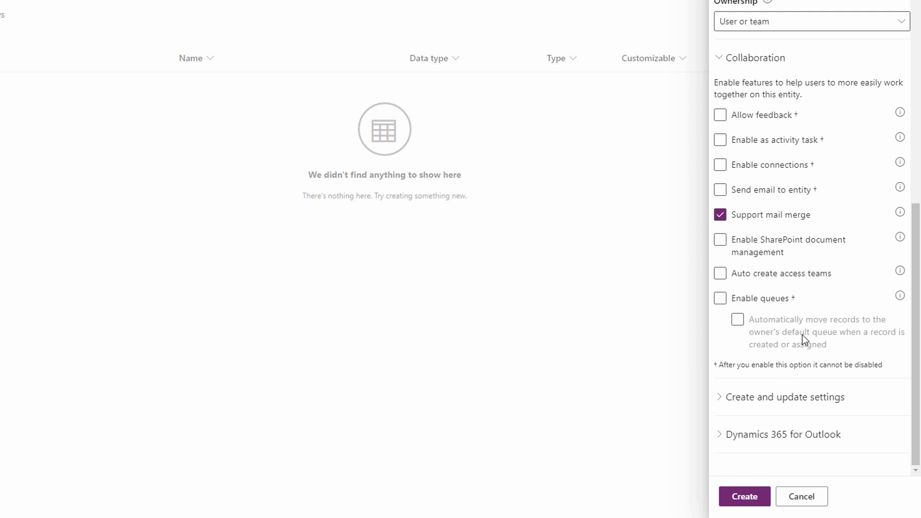
click(794, 398)
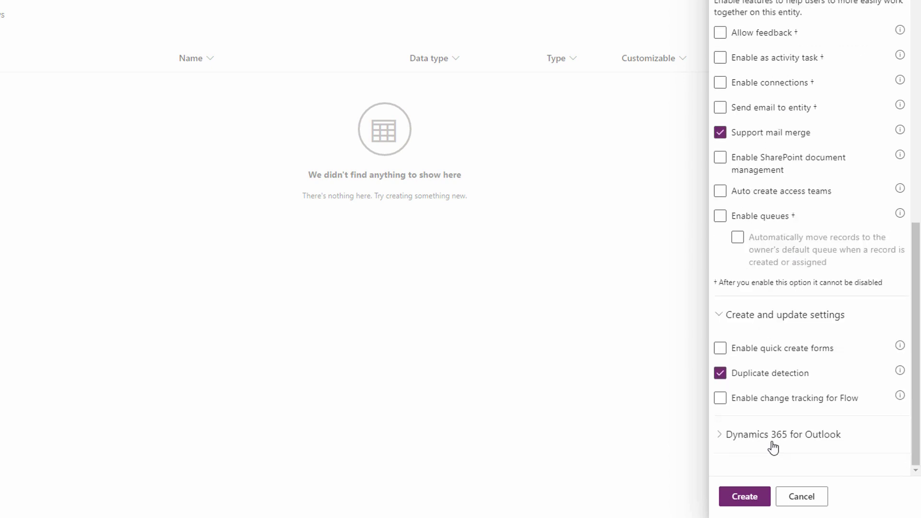
click(816, 435)
Create the Training entity, return to Demo Training Solution and refresh its component list.
scroll(791, 432, up, 10)
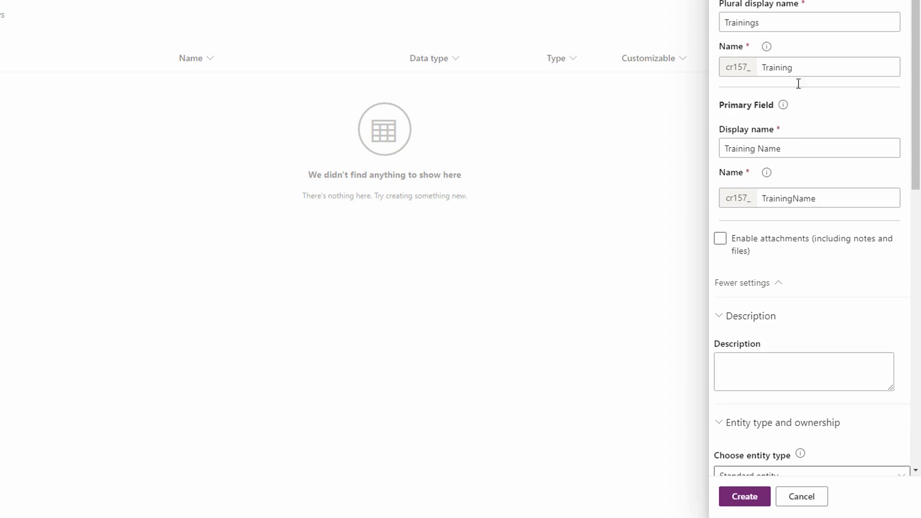
click(746, 497)
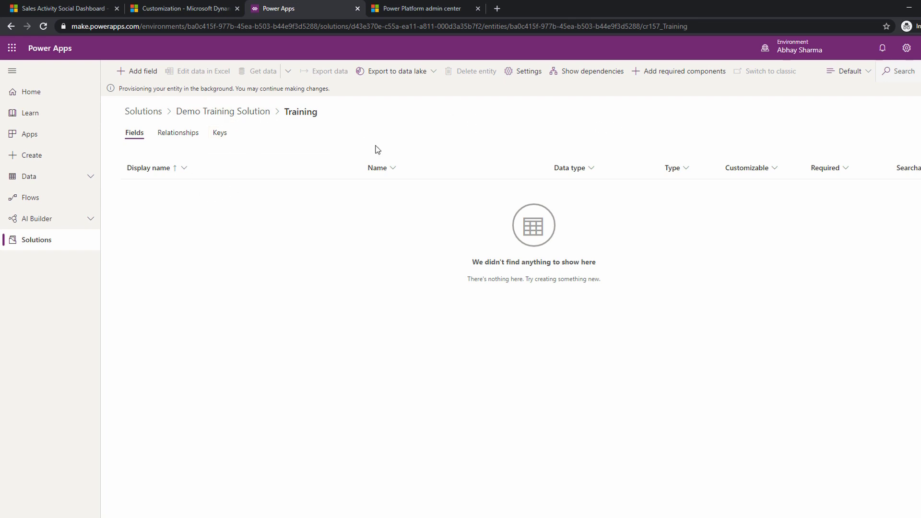
click(224, 113)
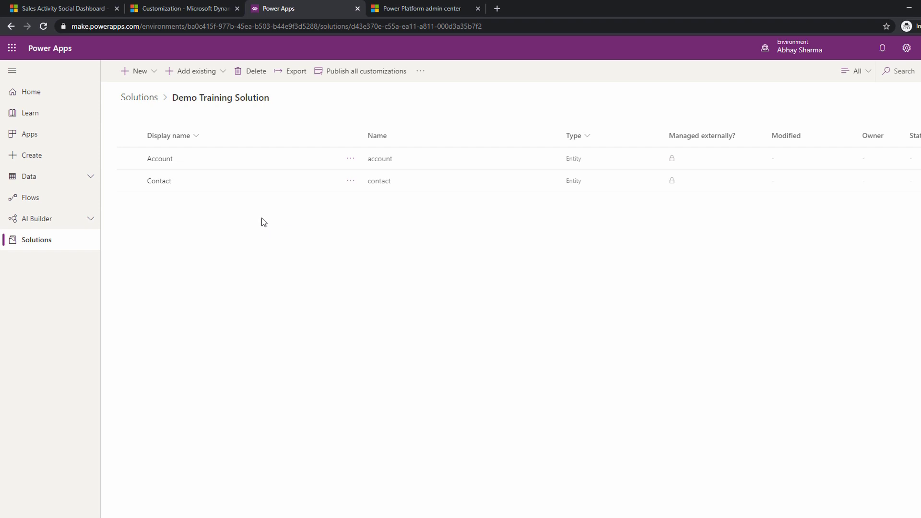
click(42, 27)
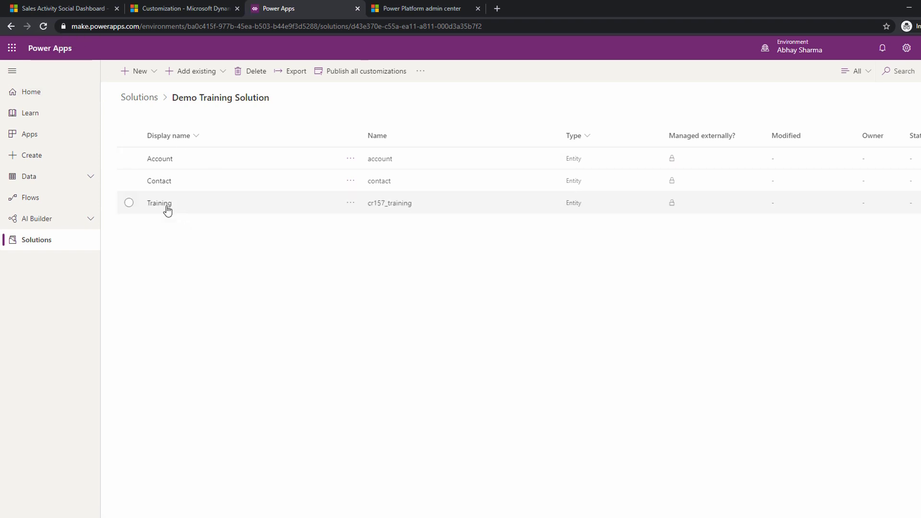
Open the Training entity and examine its fields, relationships, business rules, views, forms, dashboards, charts, keys and data.
click(160, 206)
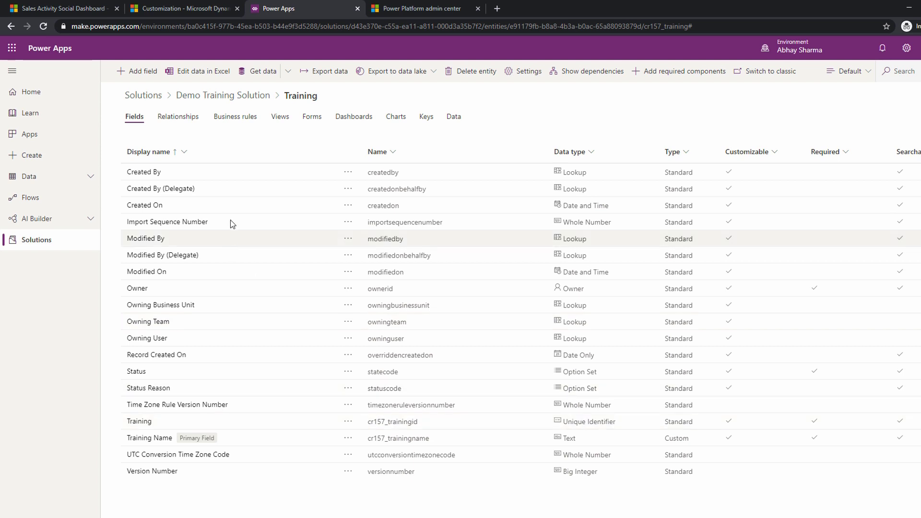
click(184, 121)
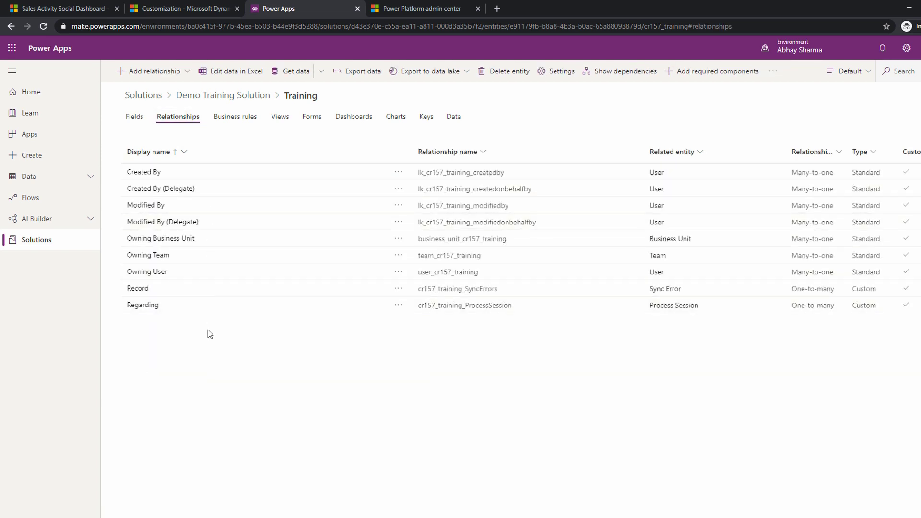
click(231, 120)
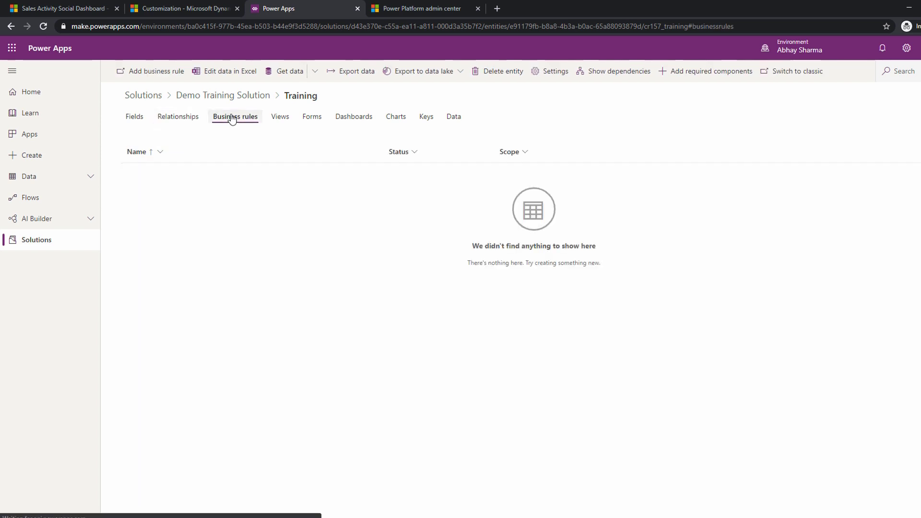
click(280, 117)
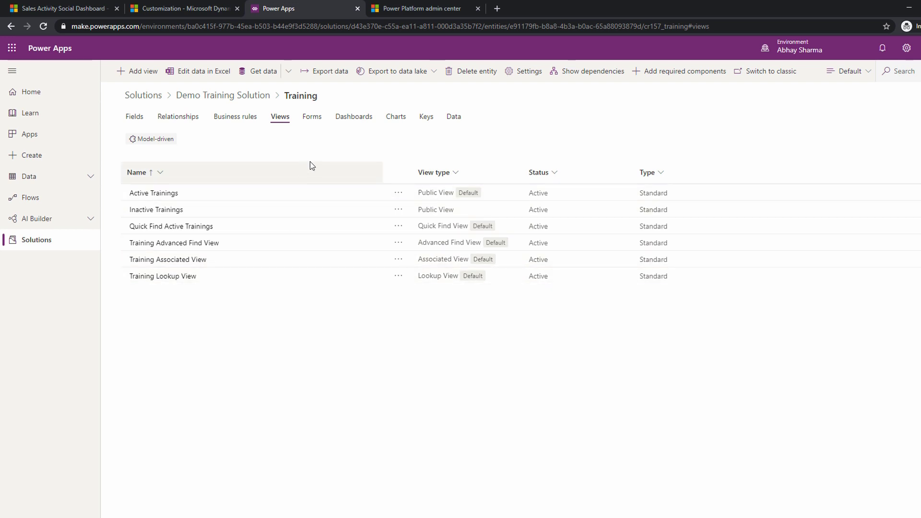
click(312, 121)
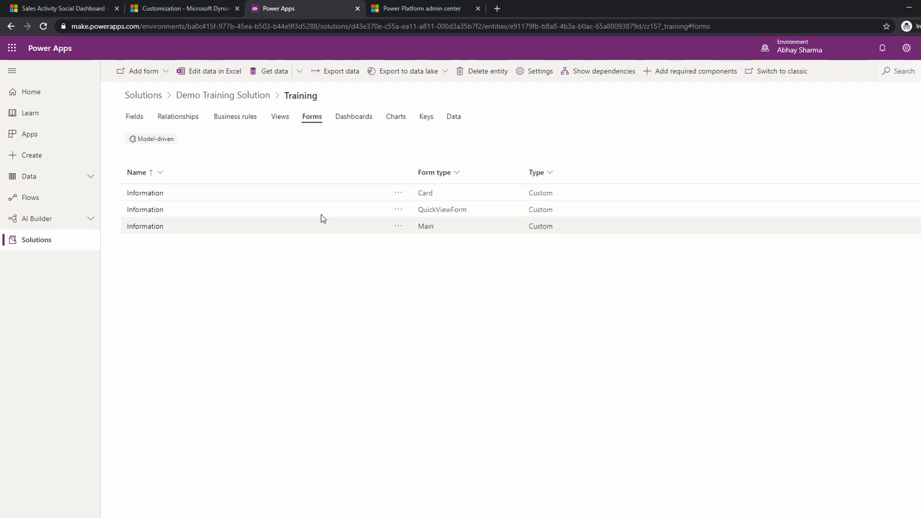
click(350, 123)
click(396, 120)
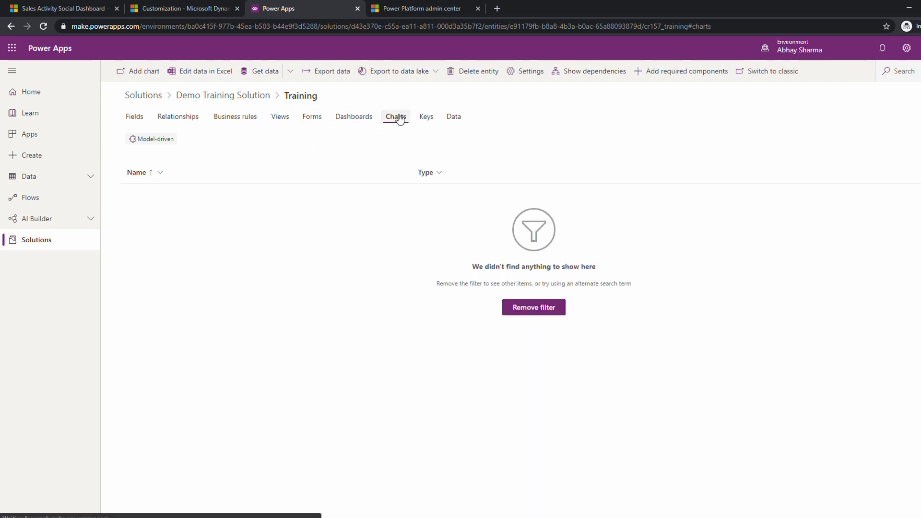
click(426, 119)
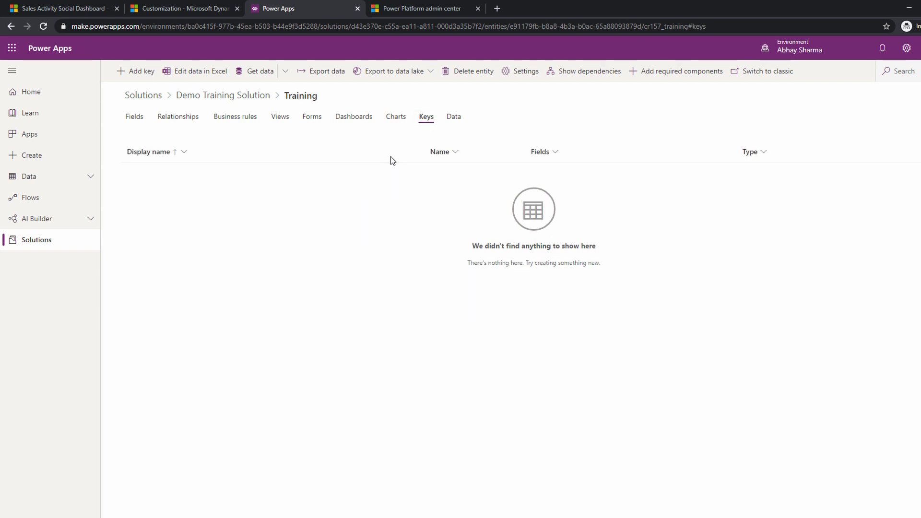
click(453, 117)
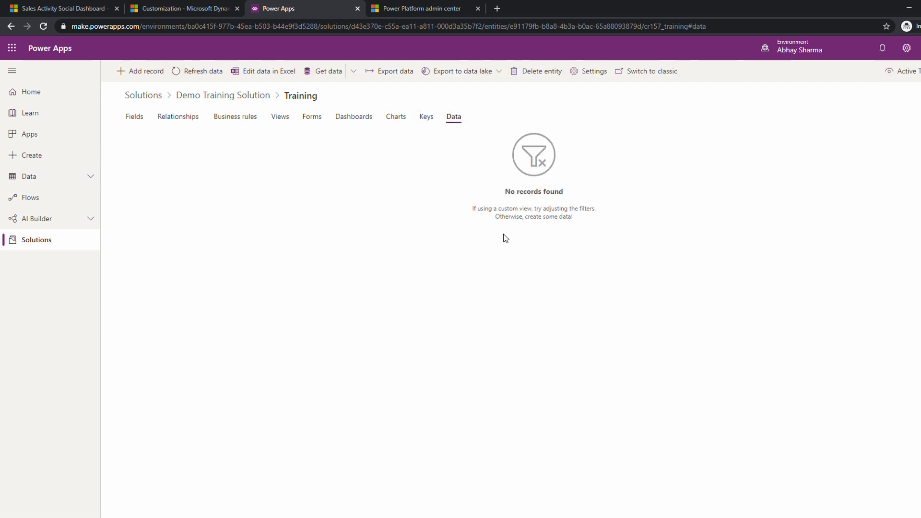
Revisit the Training entity's fields, relationships and business rules, and return to Demo Training Solution.
click(134, 117)
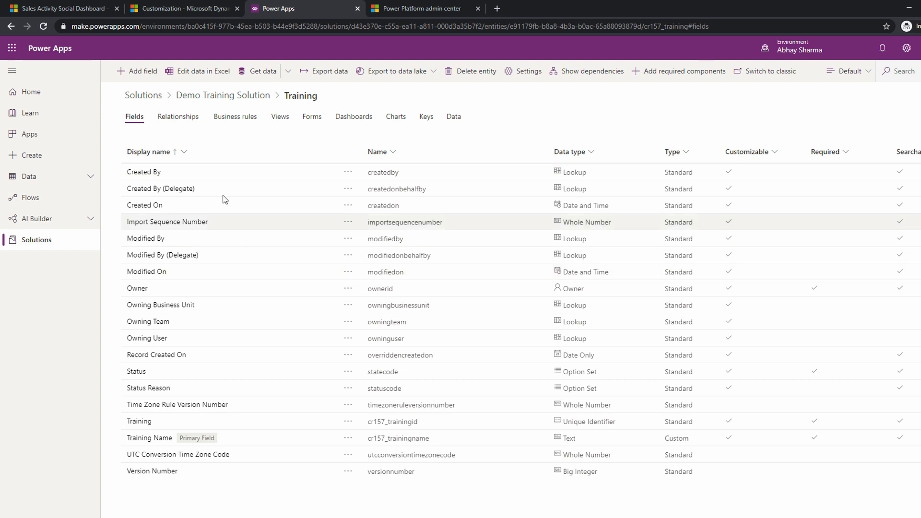
click(188, 119)
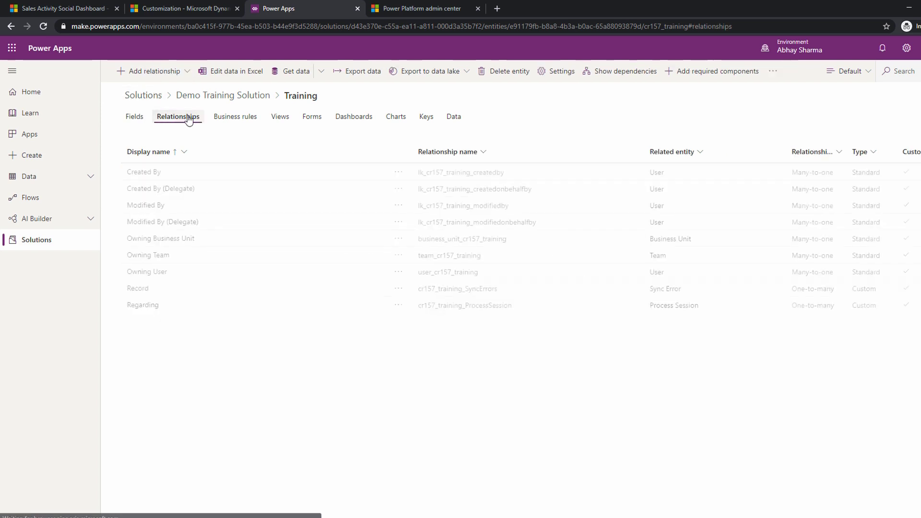
click(234, 118)
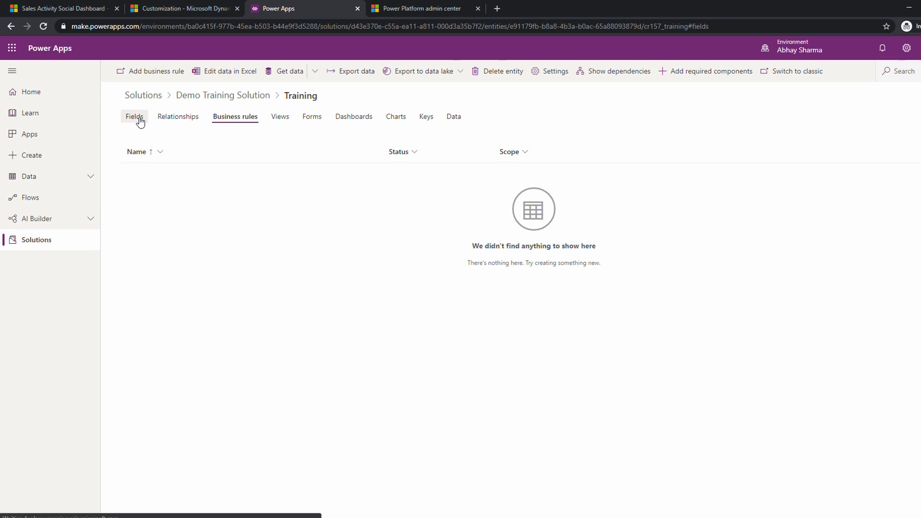
click(223, 96)
Publish all customizations from Demo Training Solution, leaving no component selected.
click(228, 206)
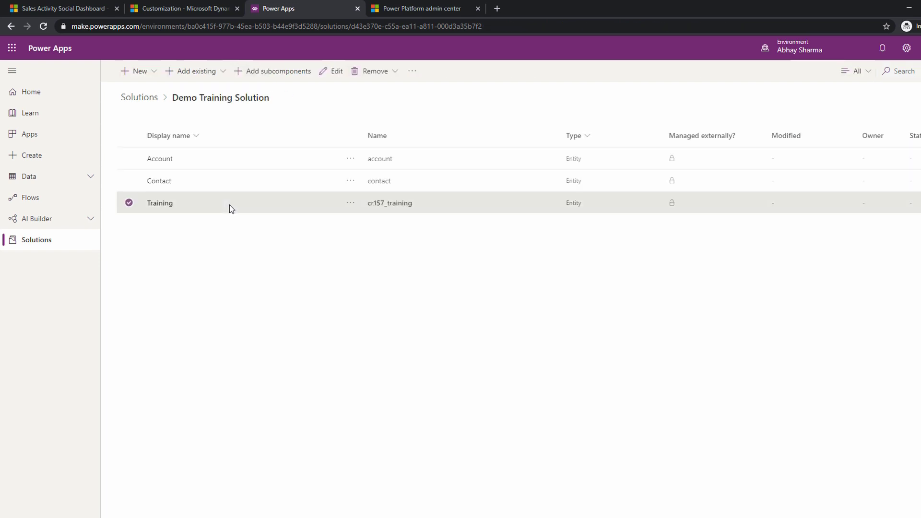
click(129, 203)
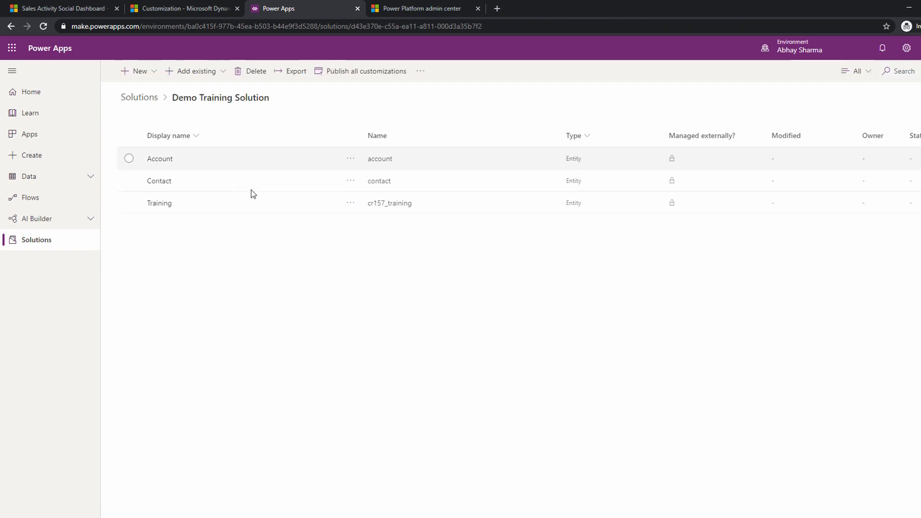
click(157, 205)
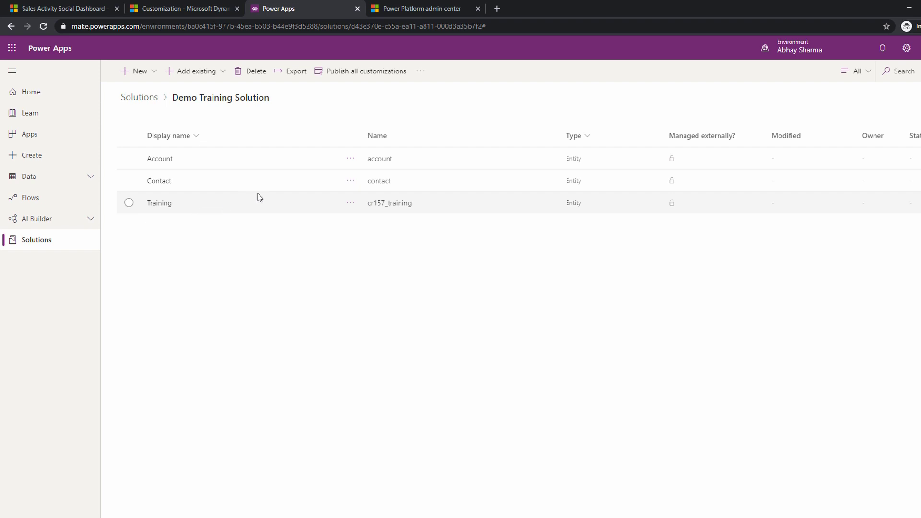
click(333, 74)
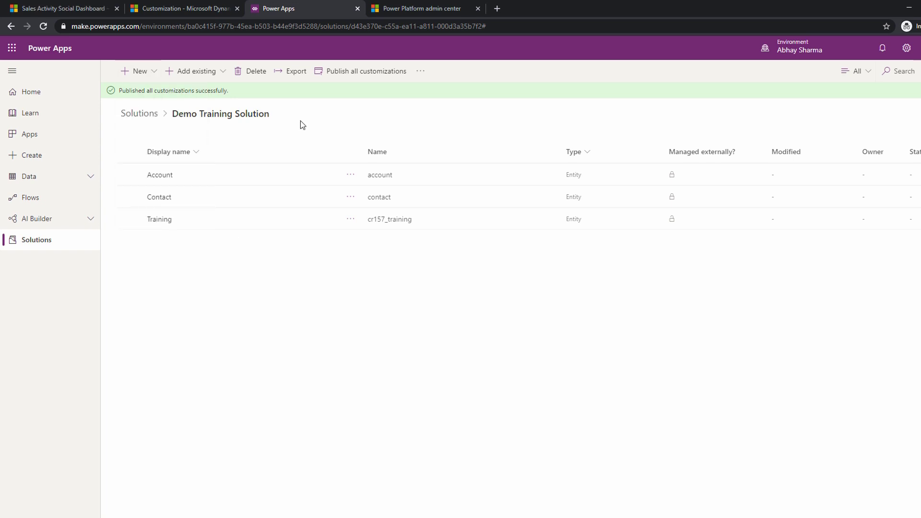
Find the existing Phone Call entity by searching for Call and add it with all its components to the solution.
click(220, 75)
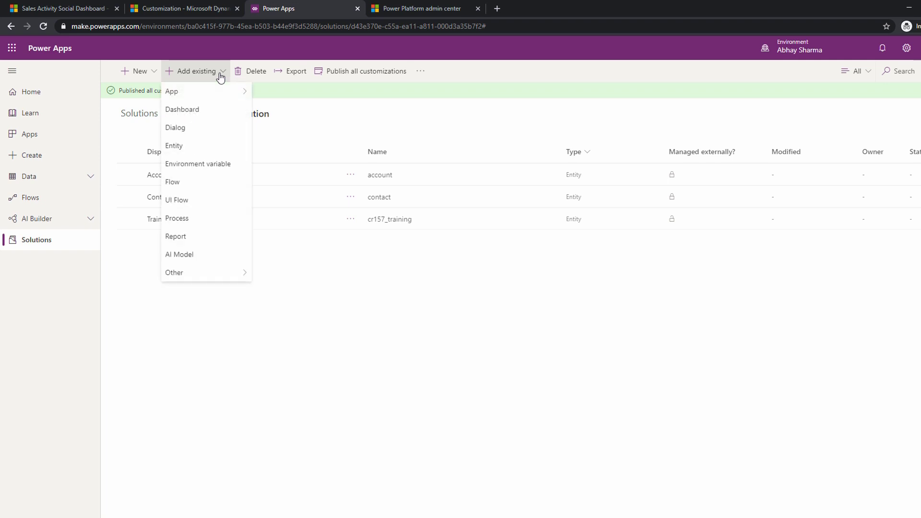
click(205, 145)
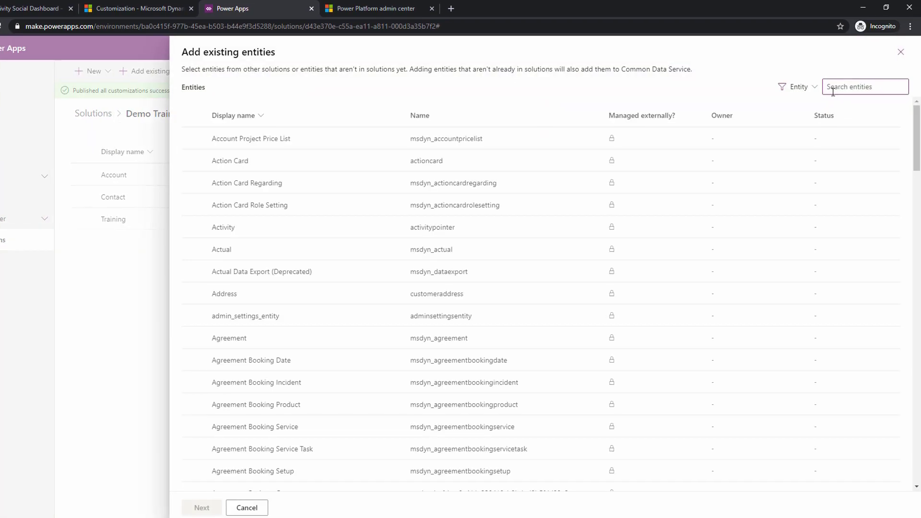
click(834, 91)
text(Call)
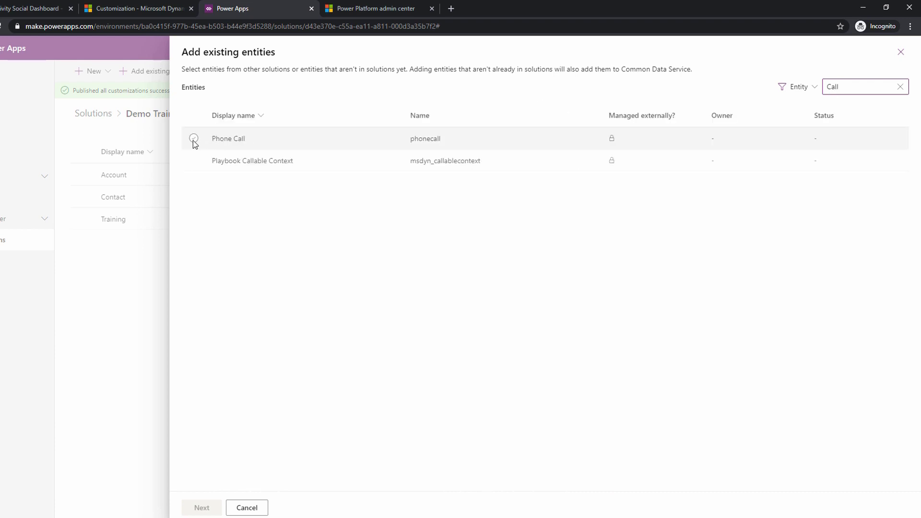
click(193, 138)
click(208, 513)
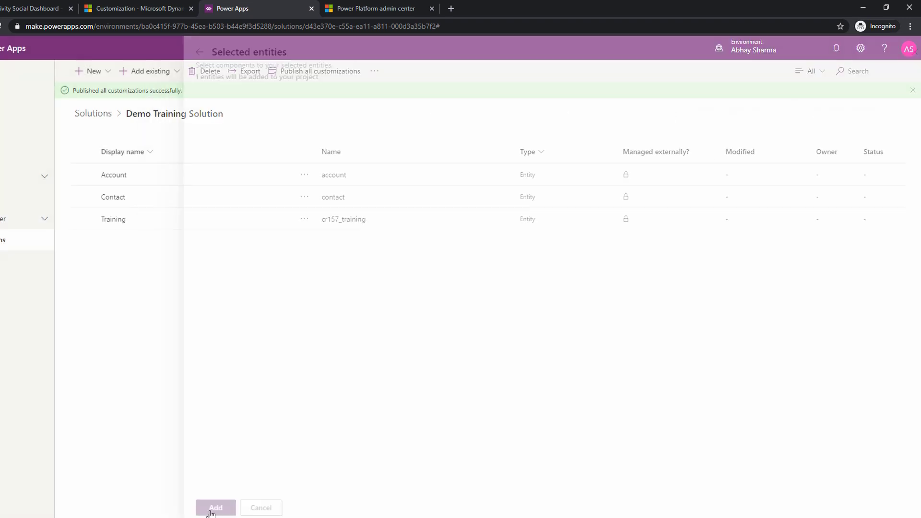
click(668, 109)
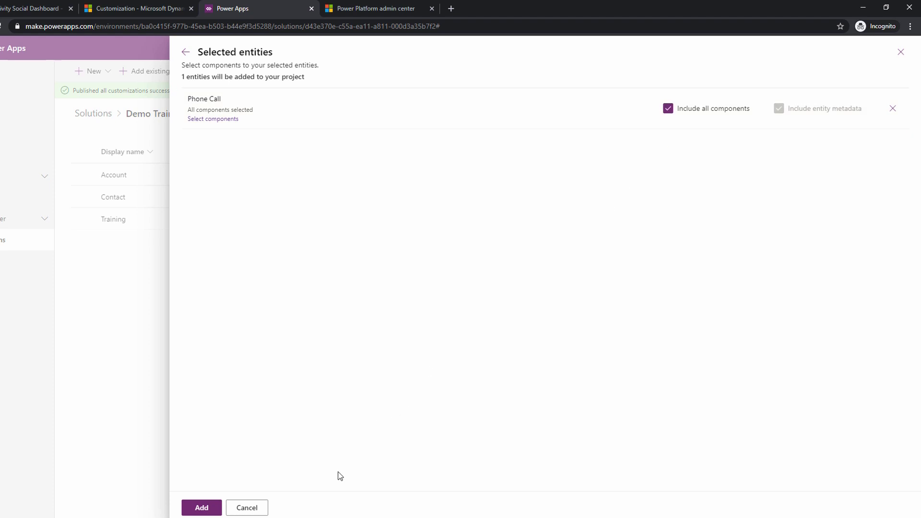
click(201, 507)
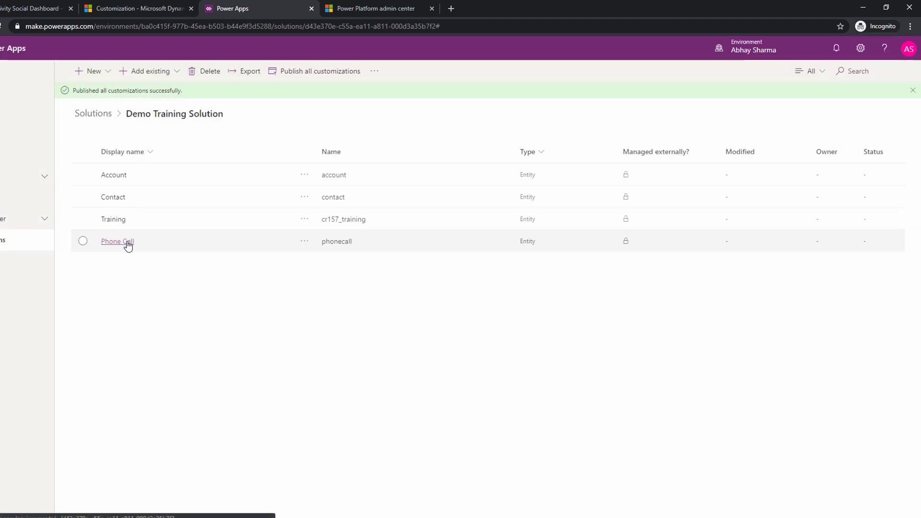
Open the Phone Call entity's settings and examine its entity type, ownership and activity menu options.
click(122, 228)
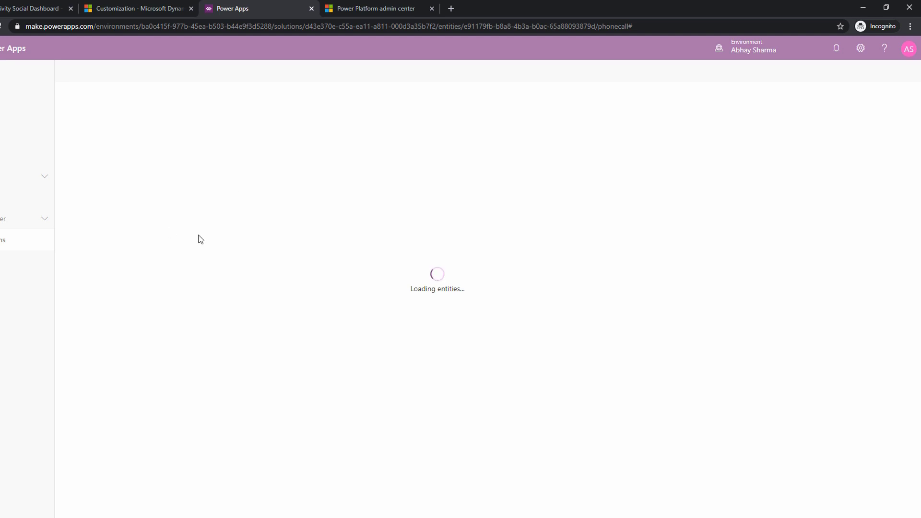
click(424, 71)
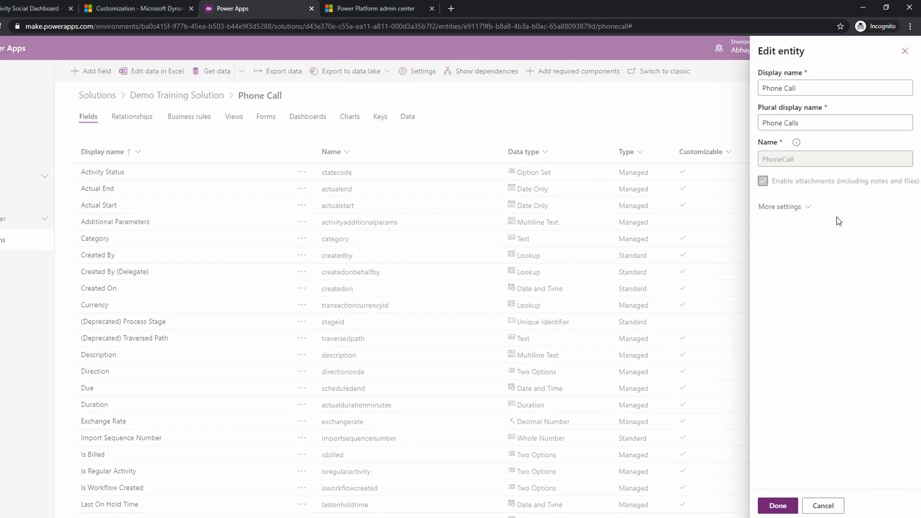
click(786, 206)
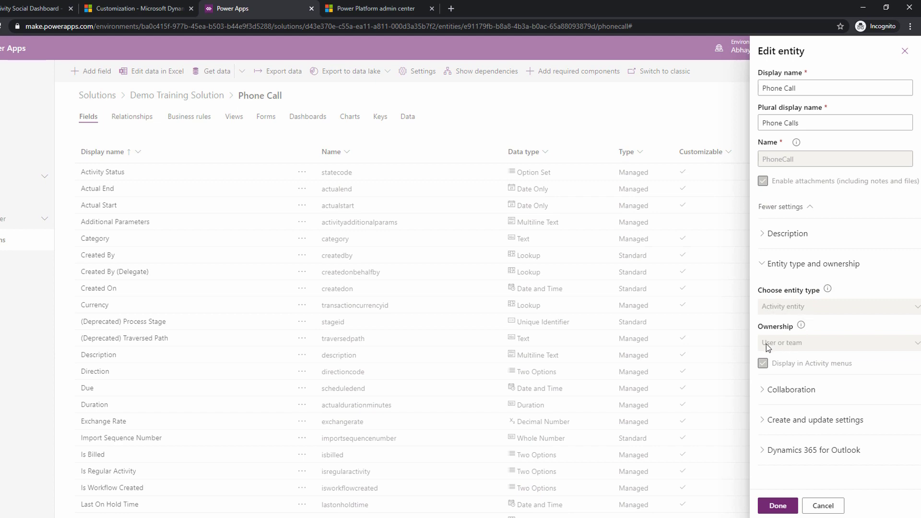
Switch to the Dynamics 365 Sales Hub and open the first lead in My Open Leads.
click(36, 8)
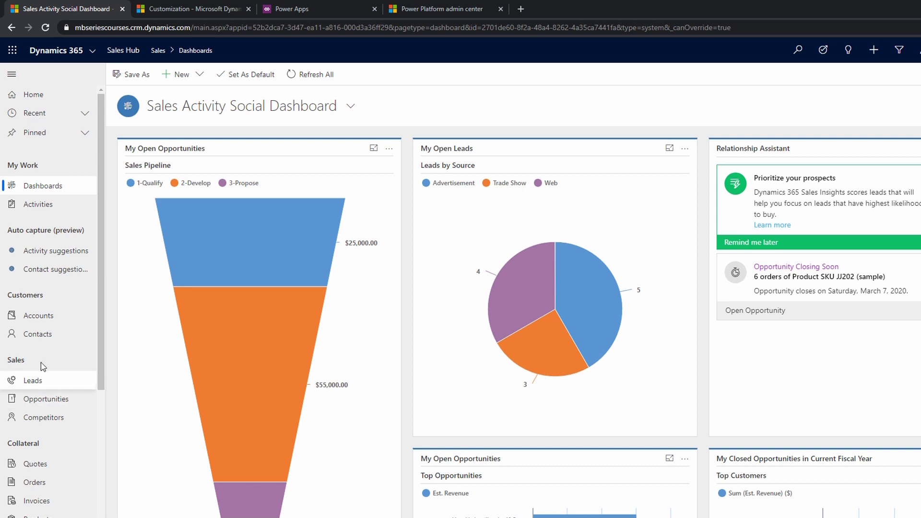
click(26, 379)
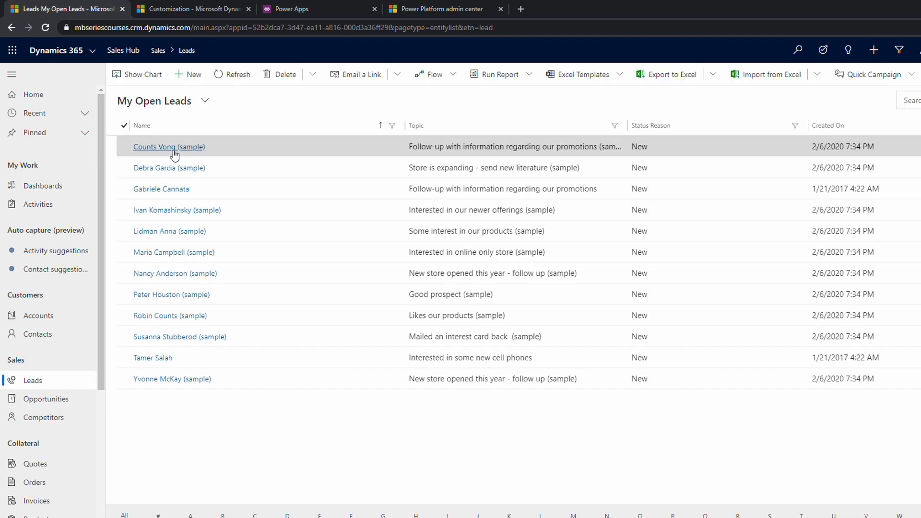
click(174, 151)
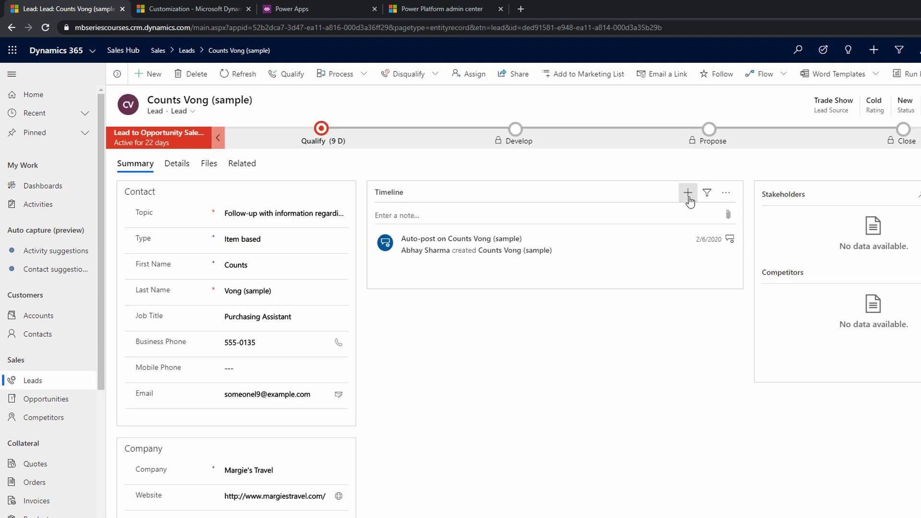
Add a phone call activity with the subject Outgoing Test to the lead's timeline, then save and close it.
click(687, 193)
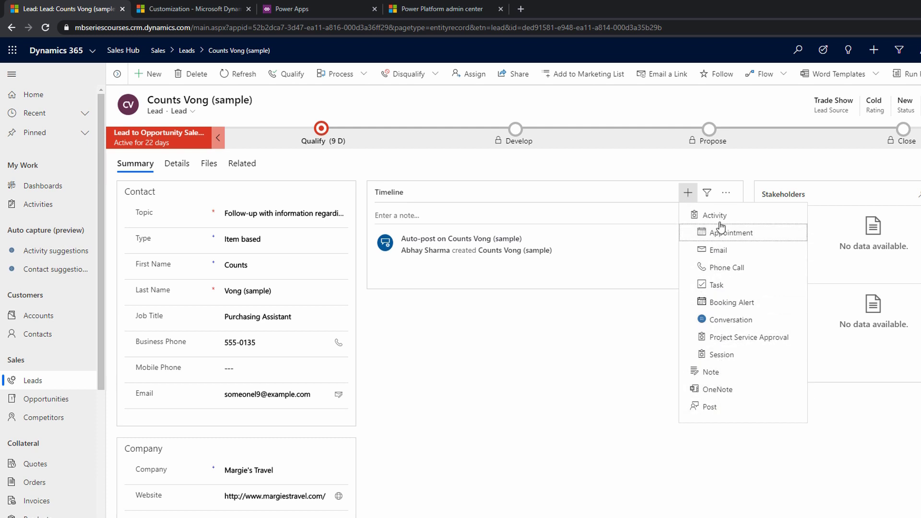
click(726, 270)
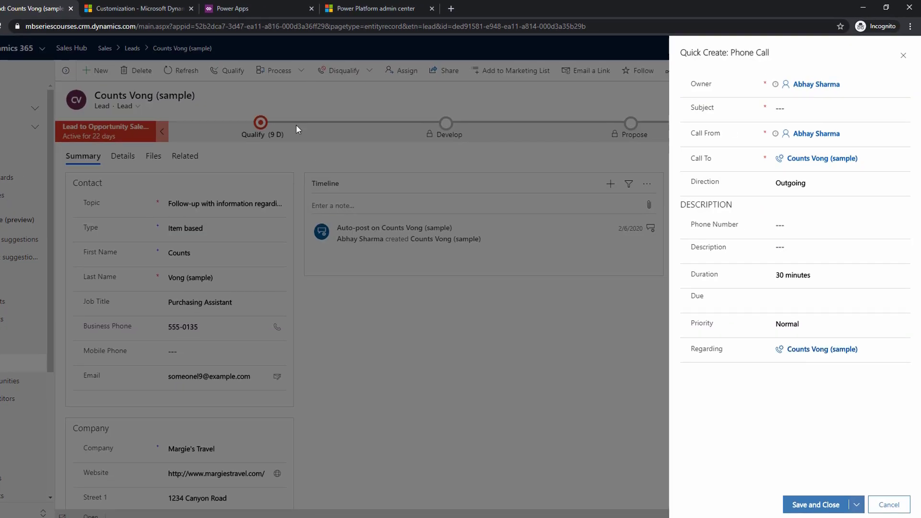
click(788, 108)
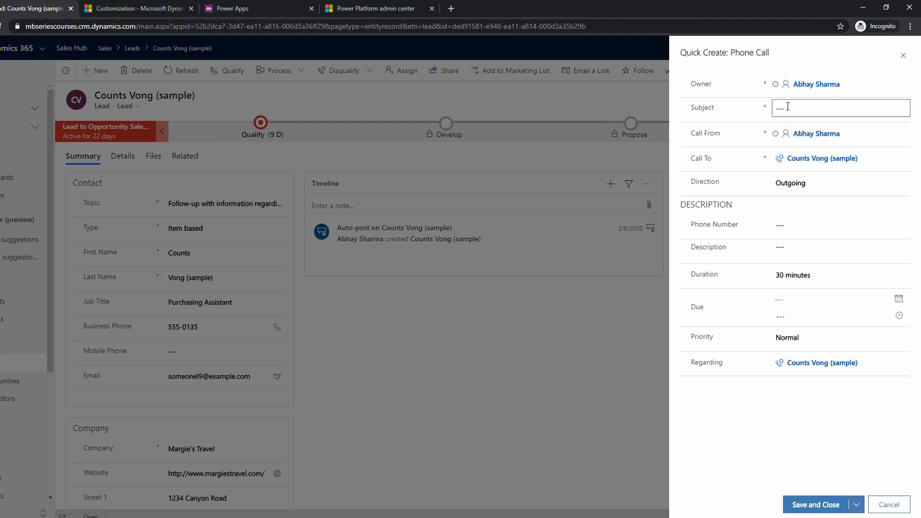
text(Outgoing Test)
click(827, 509)
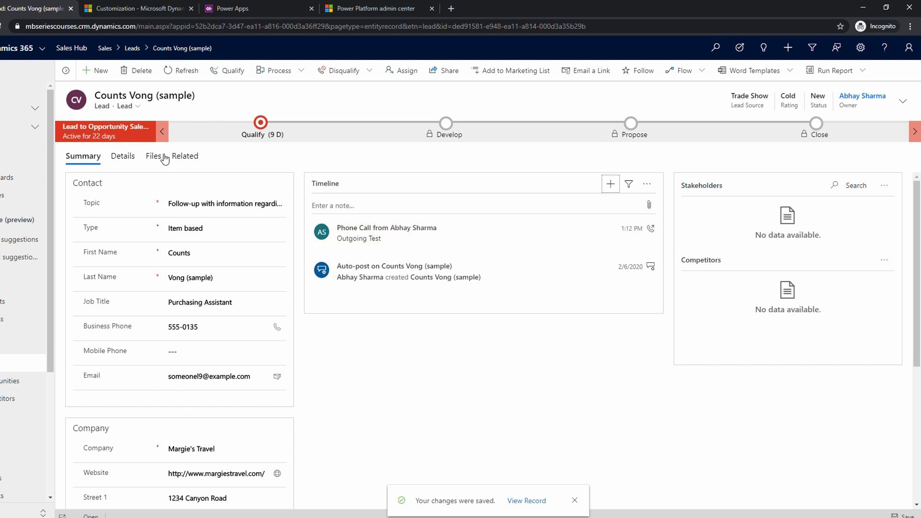
Switch to Power Apps and return from the Phone Call entity to the Demo Training Solution.
click(241, 5)
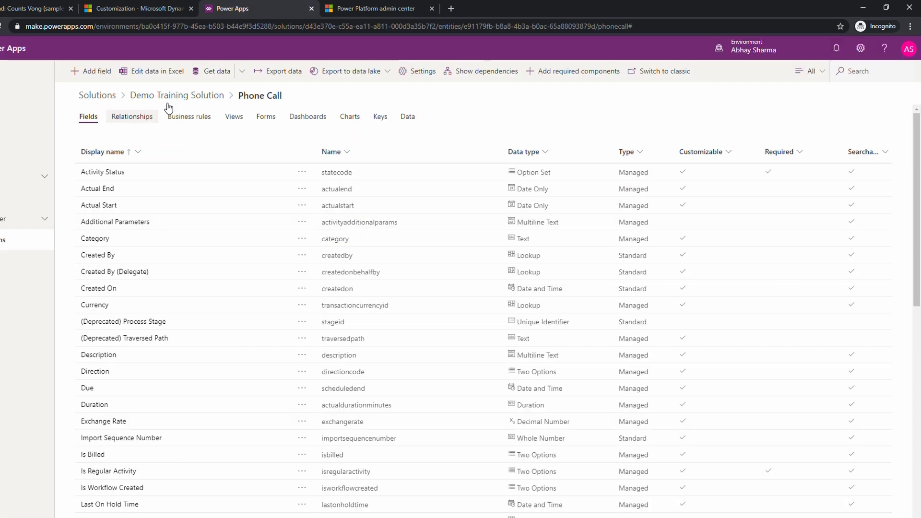
click(190, 101)
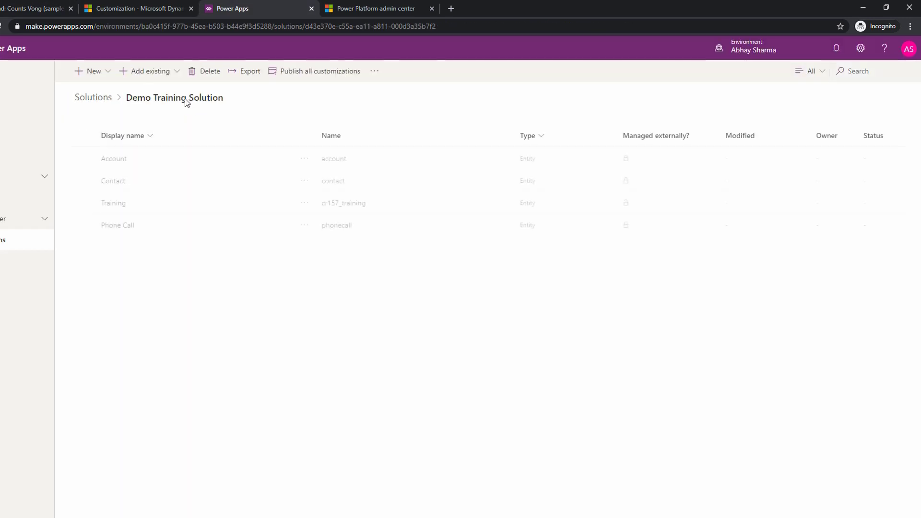
Start a new entity in the Demo Training Solution with the display name Activity Test.
click(107, 73)
click(106, 127)
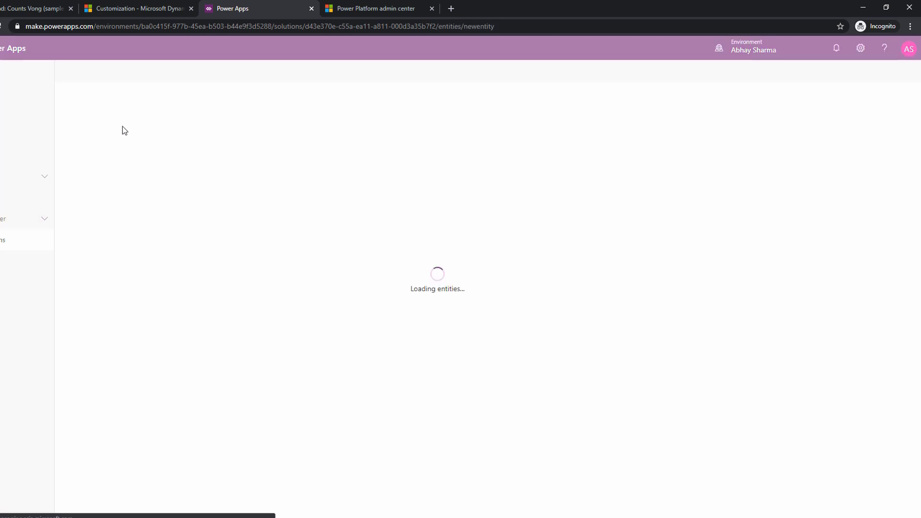
text(Activity)
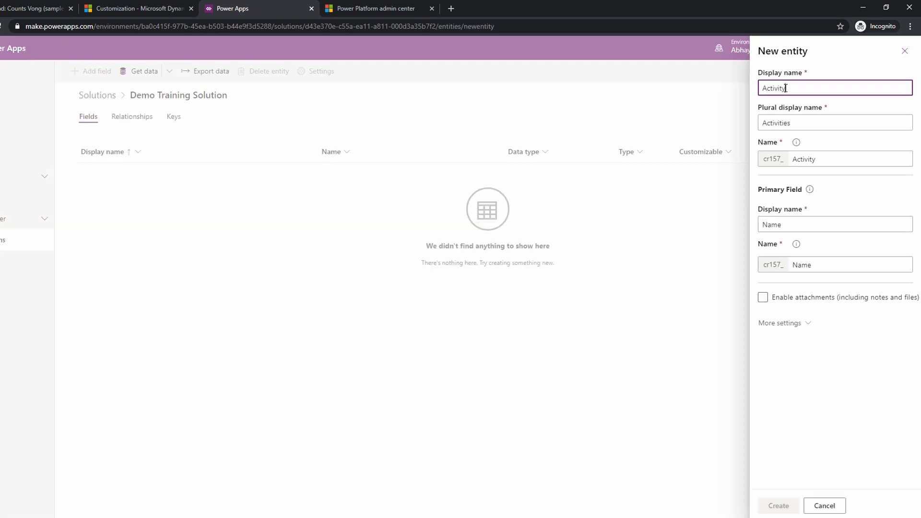
text( Test)
key(Tab)
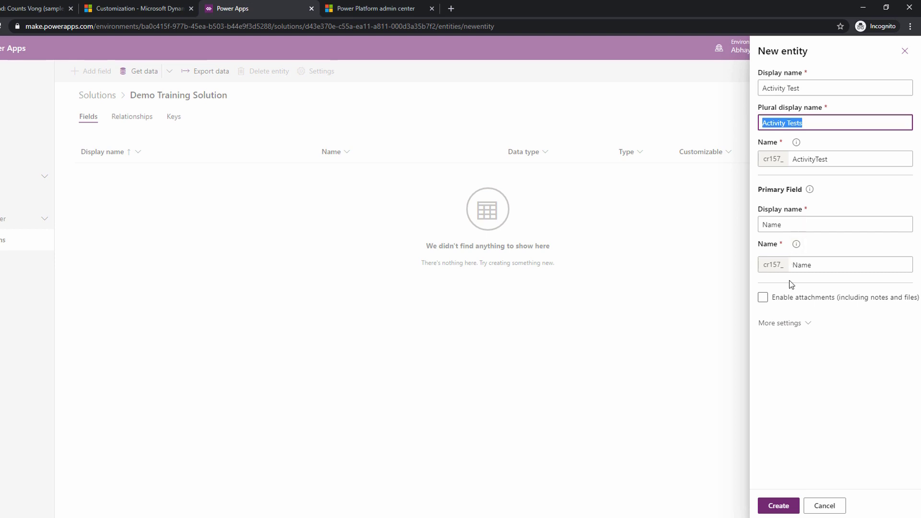
Expand the new entity's additional settings and set its entity type to Activity entity.
click(780, 323)
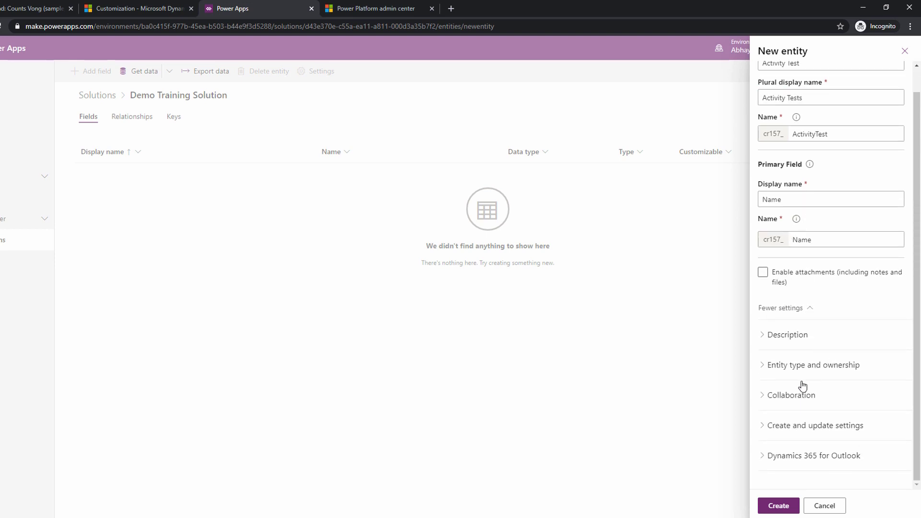
click(806, 384)
scroll(813, 365, down, 2)
click(806, 338)
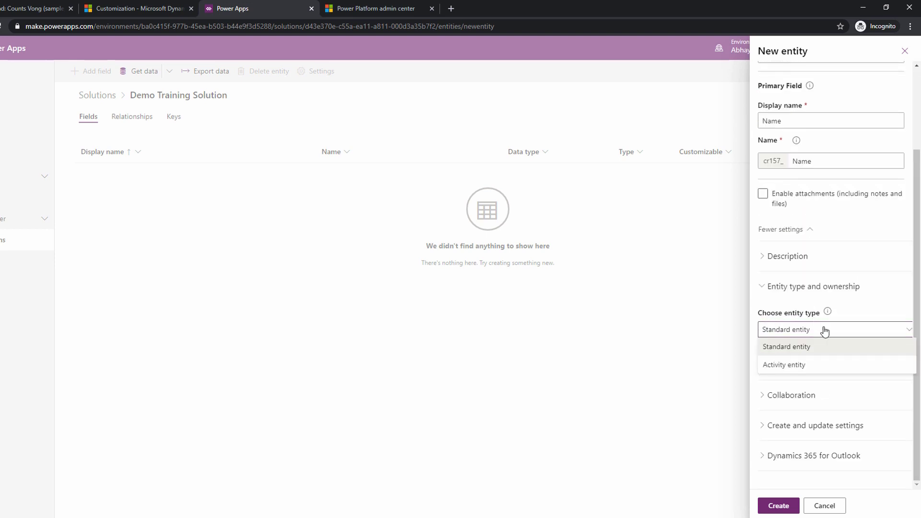
click(811, 365)
scroll(821, 366, down, 1)
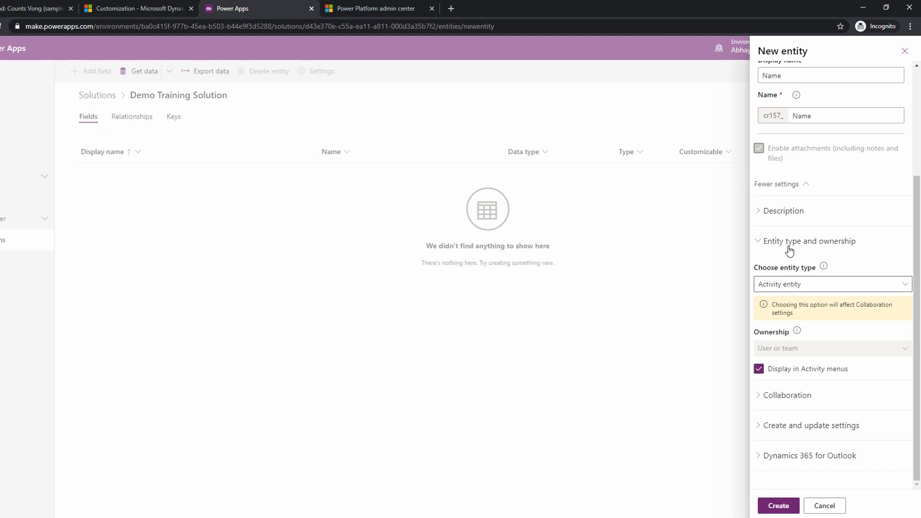
Review the collaboration options for the activity entity, then discard the new entity without creating it.
click(787, 394)
scroll(791, 288, down, 5)
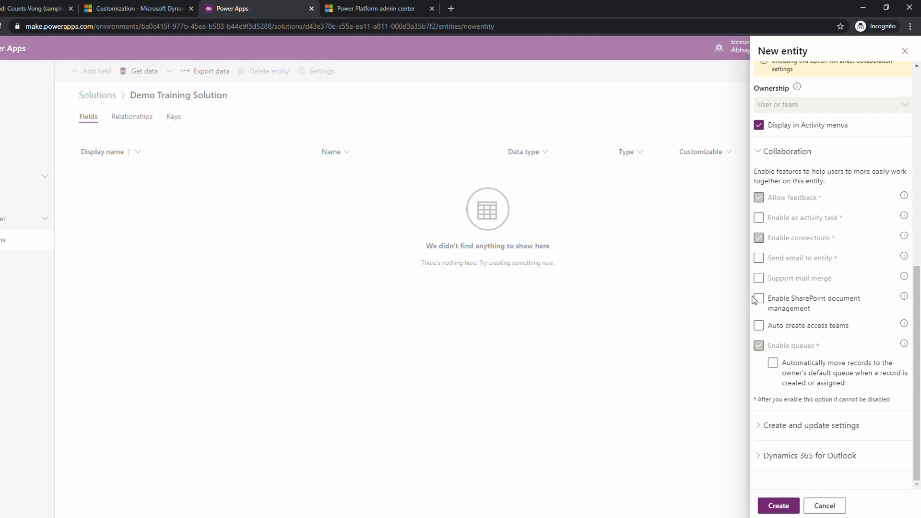
scroll(812, 281, up, 10)
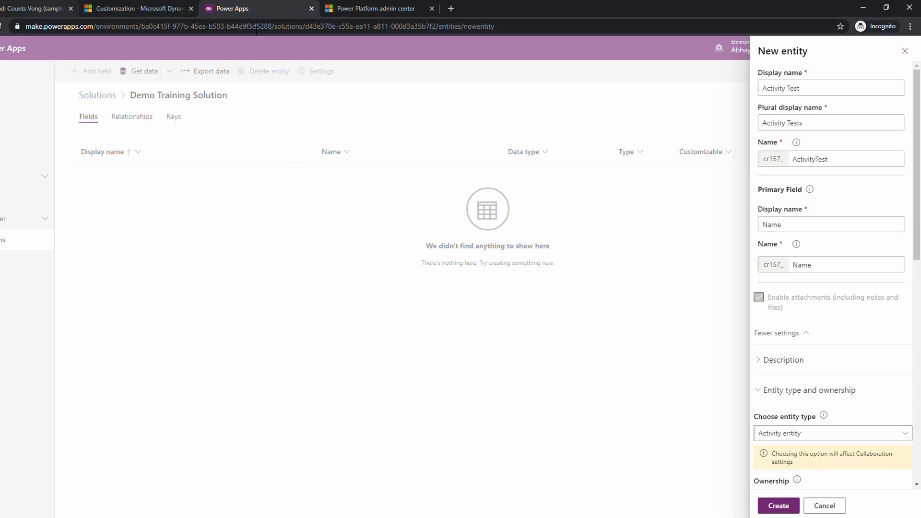
click(824, 505)
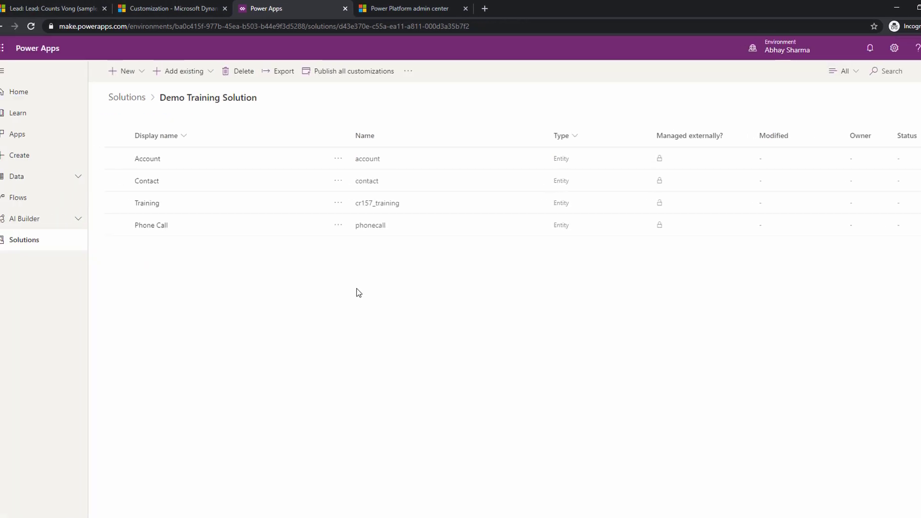
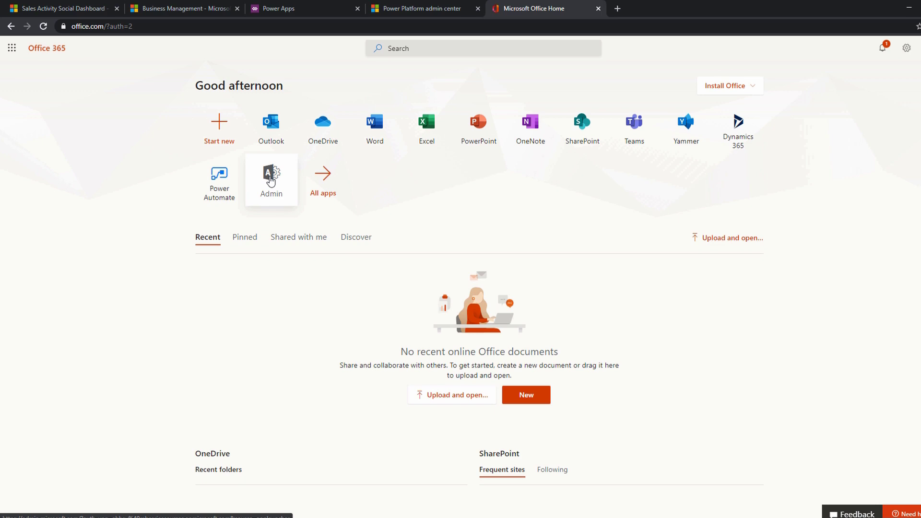
Open the Microsoft 365 admin center from the Office 365 home page.
click(271, 181)
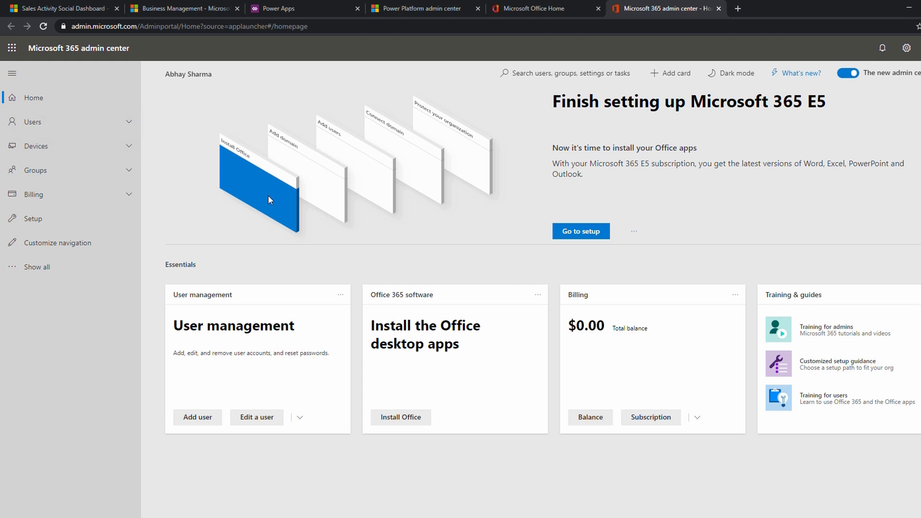
Switch to Dynamics 365 and start adding a new user from the Enabled Users list in the Security settings.
click(200, 13)
click(171, 49)
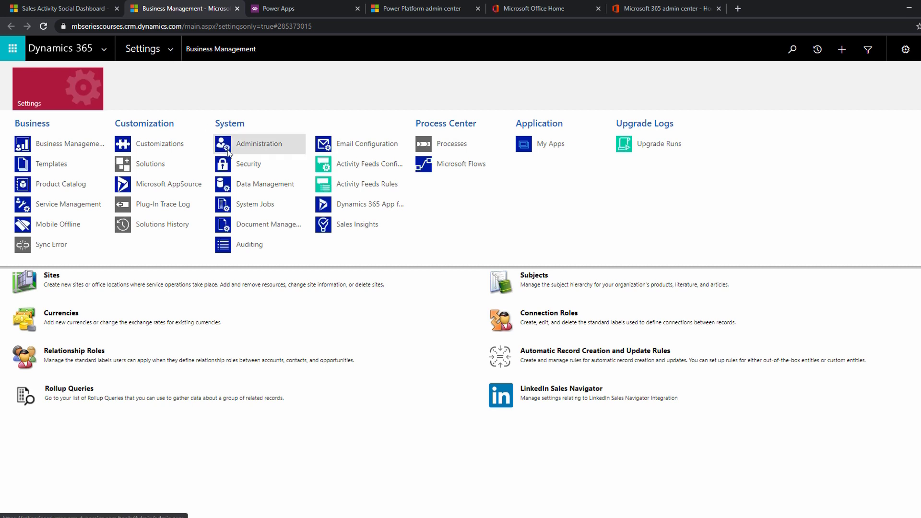
click(240, 162)
click(51, 127)
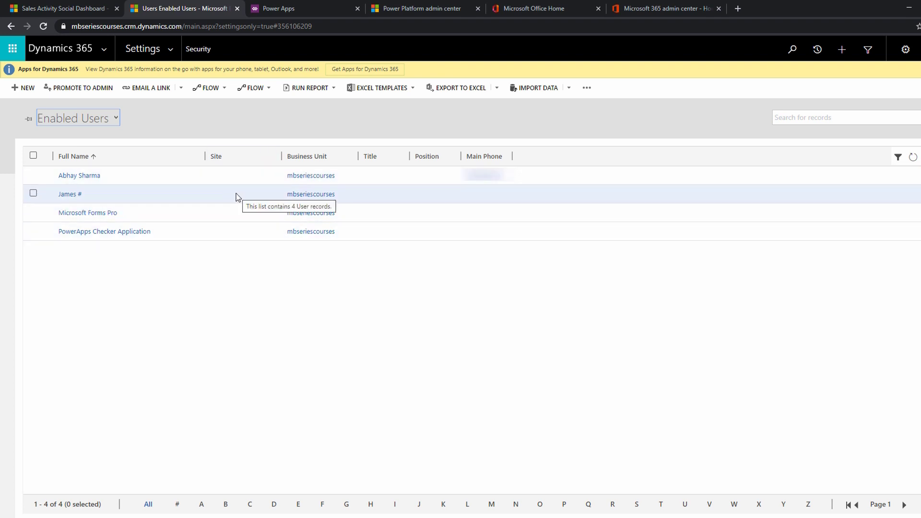
click(21, 90)
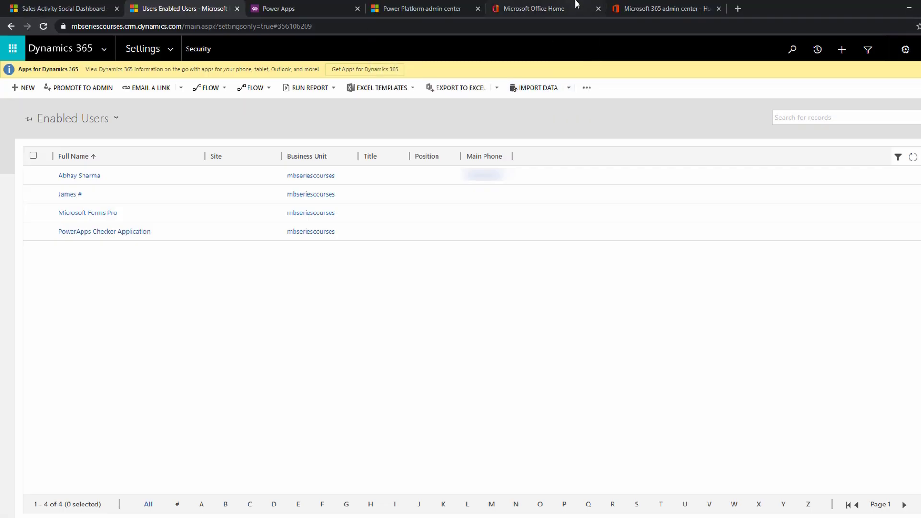
Return to the Microsoft 365 admin center and open the list of active users.
click(662, 8)
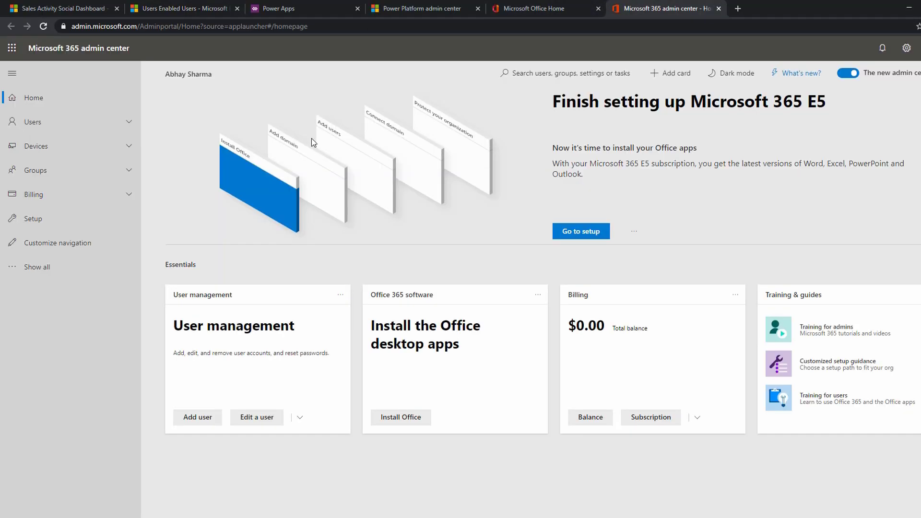
click(103, 126)
click(50, 145)
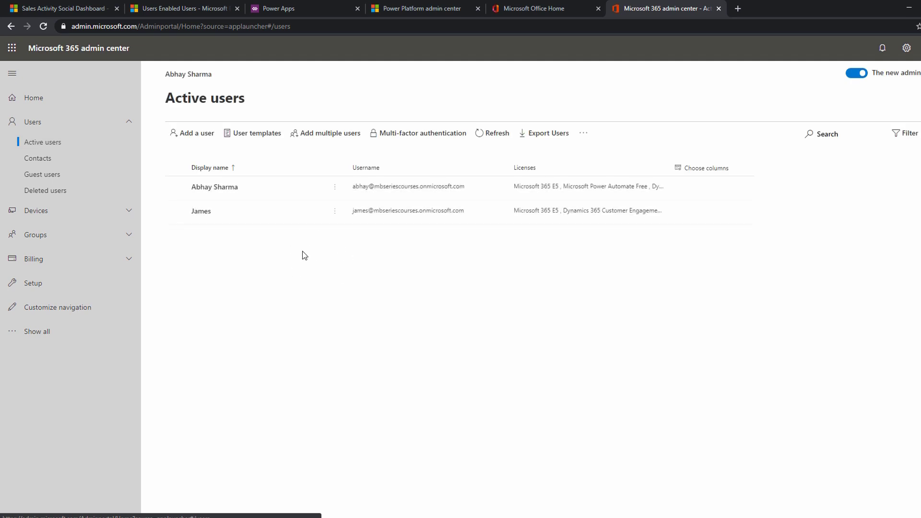
Start adding a new user and fill in the first name, last name, display name and username.
click(196, 135)
text(David)
key(Tab)
text(Smi)
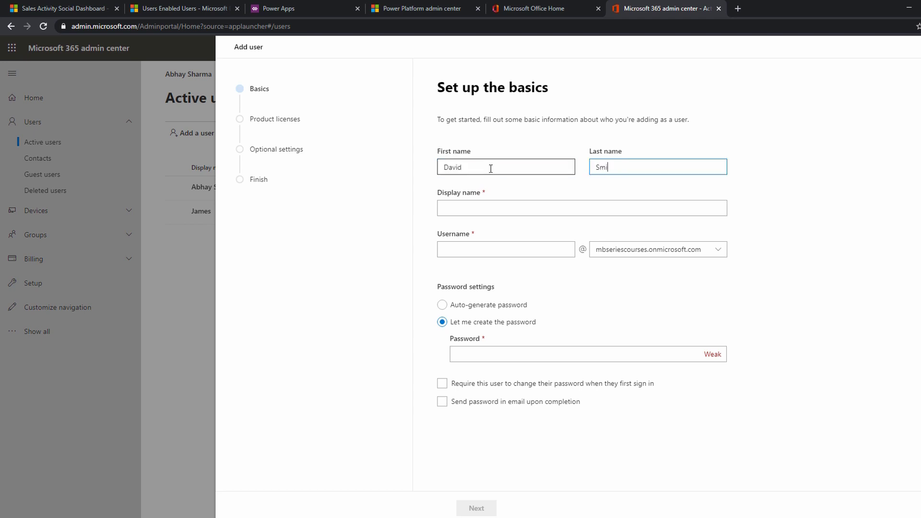
key(Tab)
key(Tab)
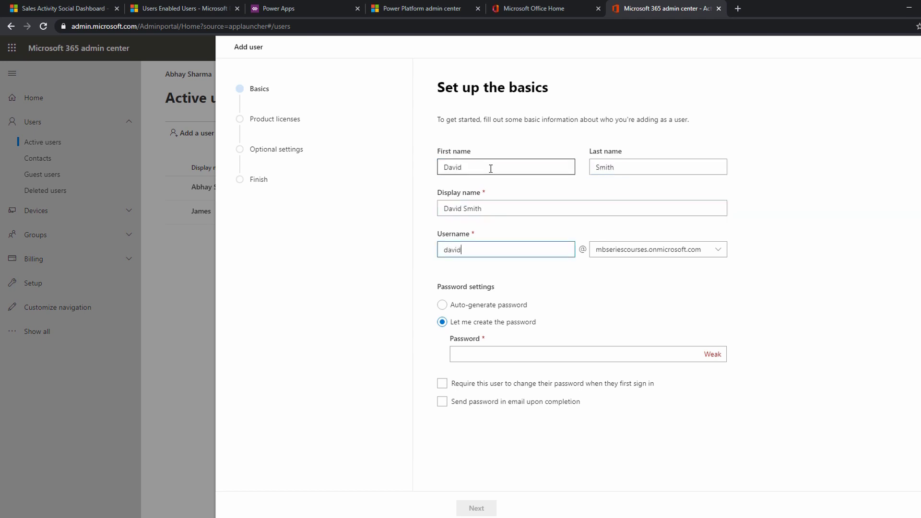
Set a custom password for the new user without requiring a change at first sign-in, and continue to the product licenses.
click(396, 281)
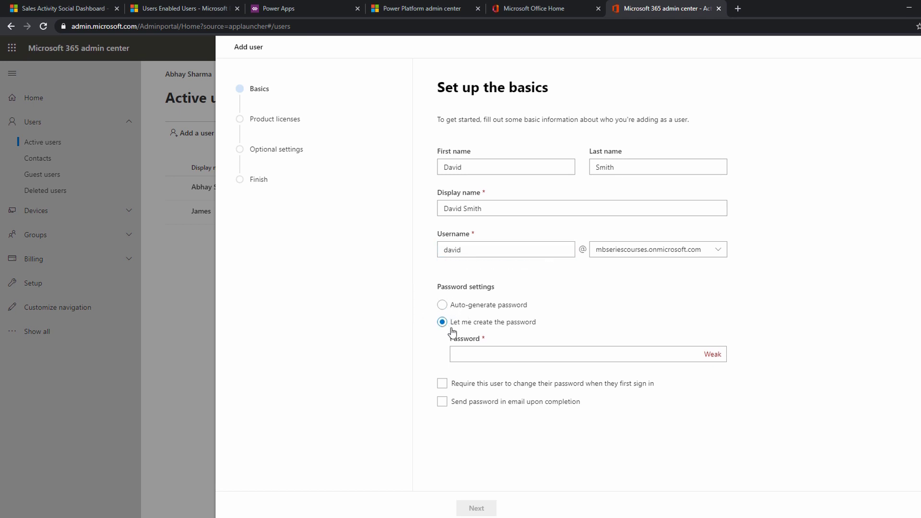
click(470, 353)
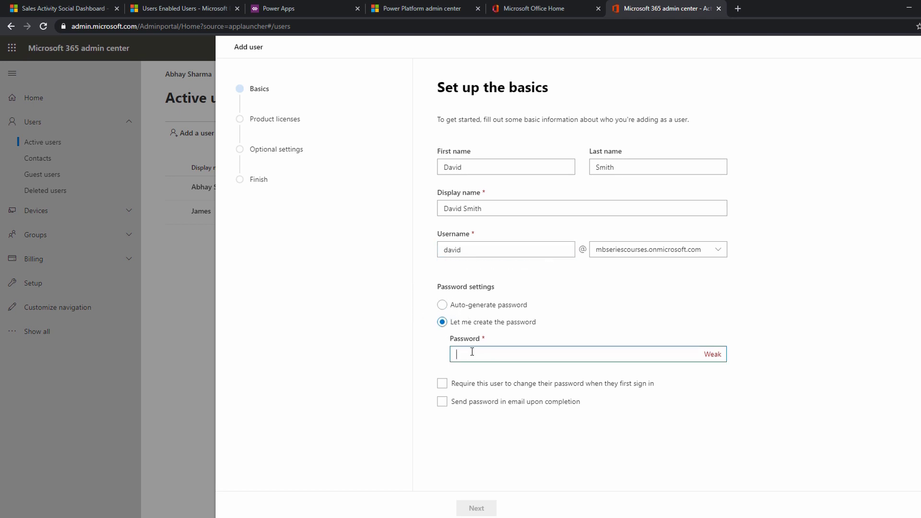
key(ctrl+v)
click(442, 384)
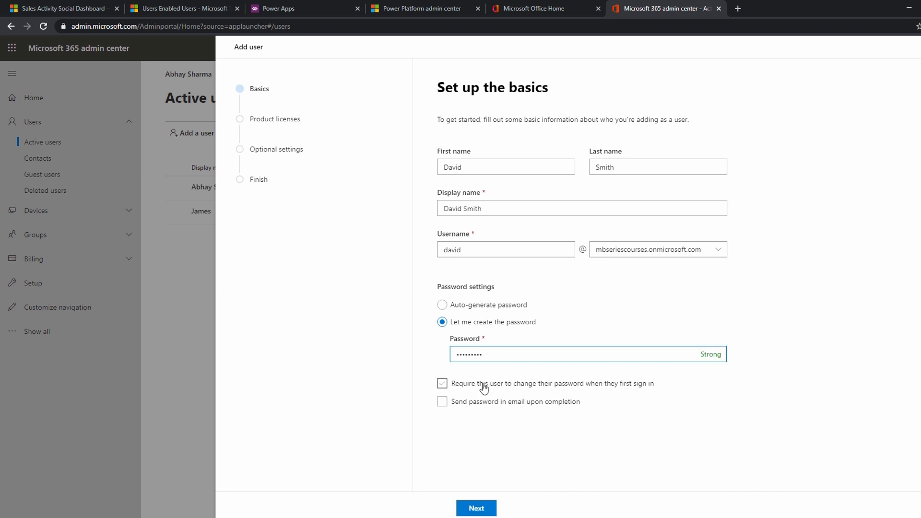
click(441, 384)
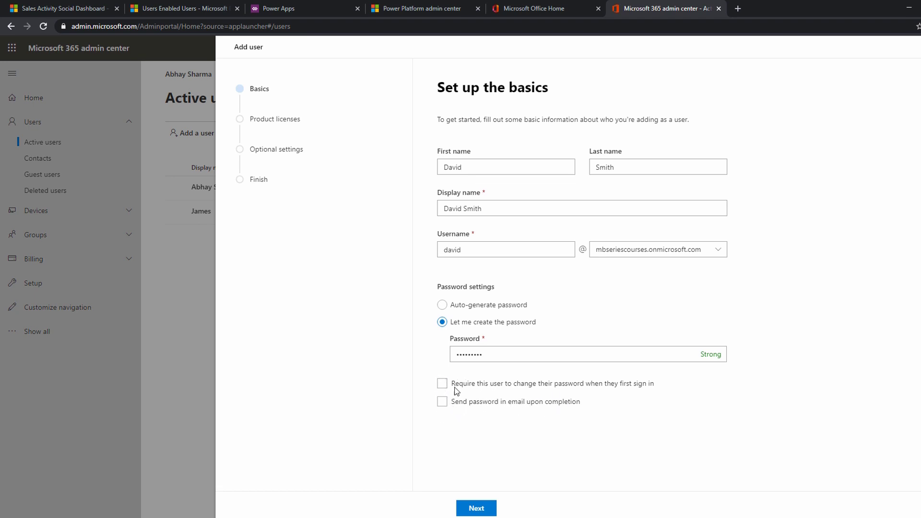
click(476, 508)
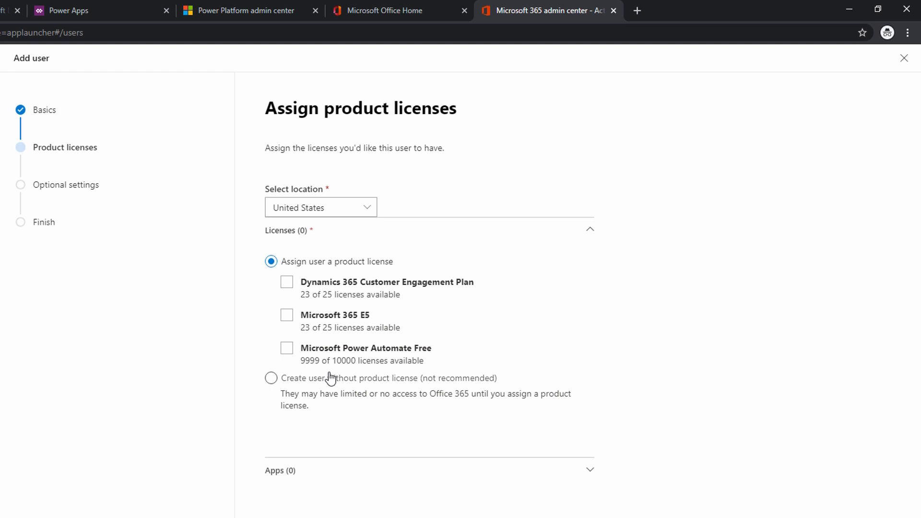
Assign the Dynamics 365 Customer Engagement Plan and Microsoft 365 E5 licenses, review the included apps and continue to the optional settings.
click(287, 284)
click(287, 315)
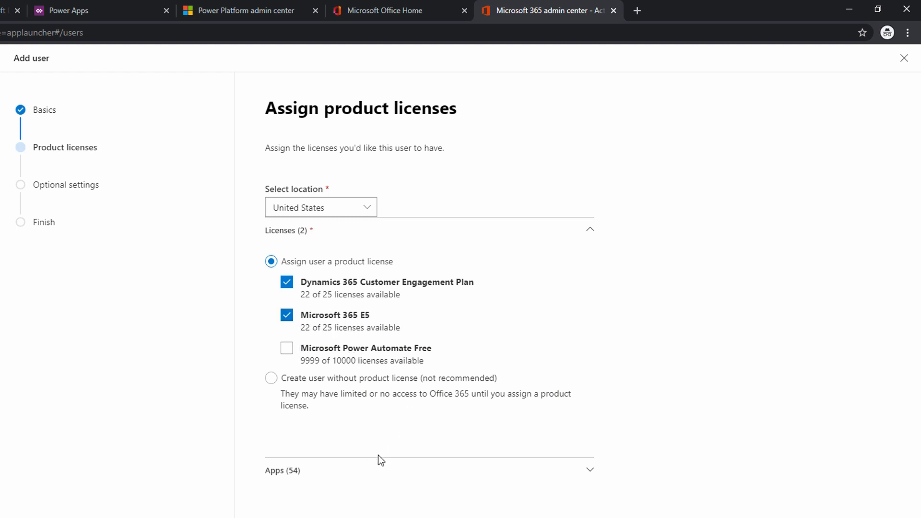
click(473, 475)
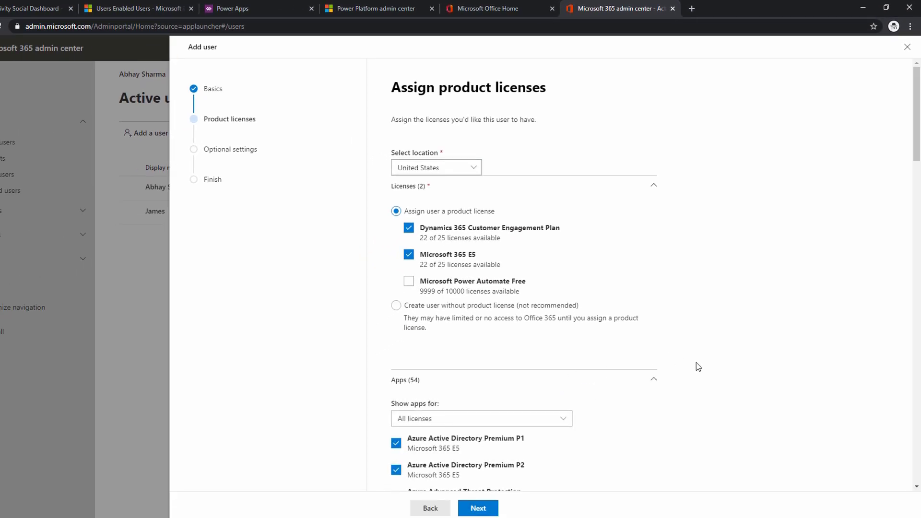
scroll(697, 366, down, 15)
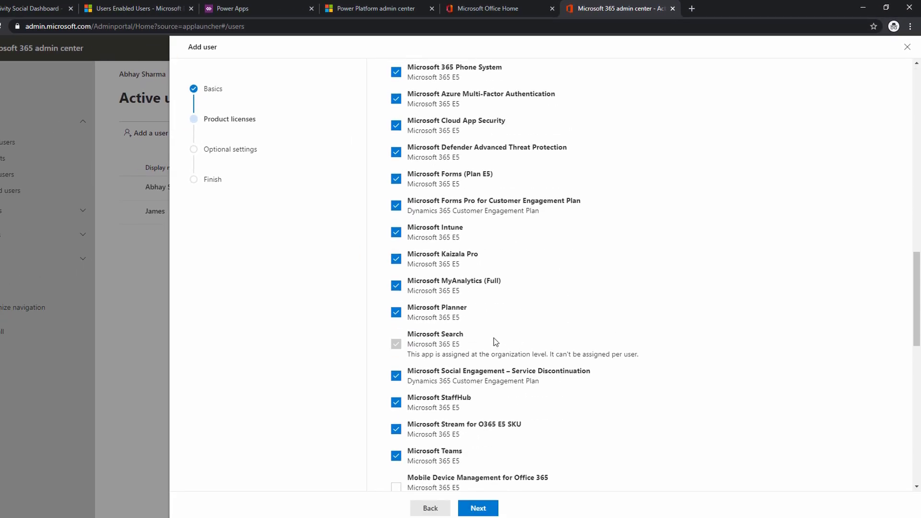
scroll(494, 337, up, 15)
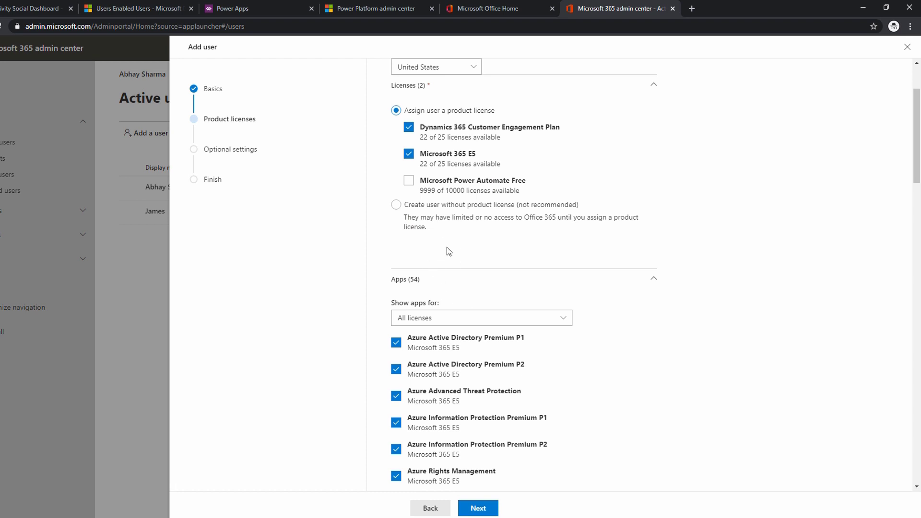
scroll(477, 272, up, 3)
scroll(477, 271, down, 5)
click(480, 509)
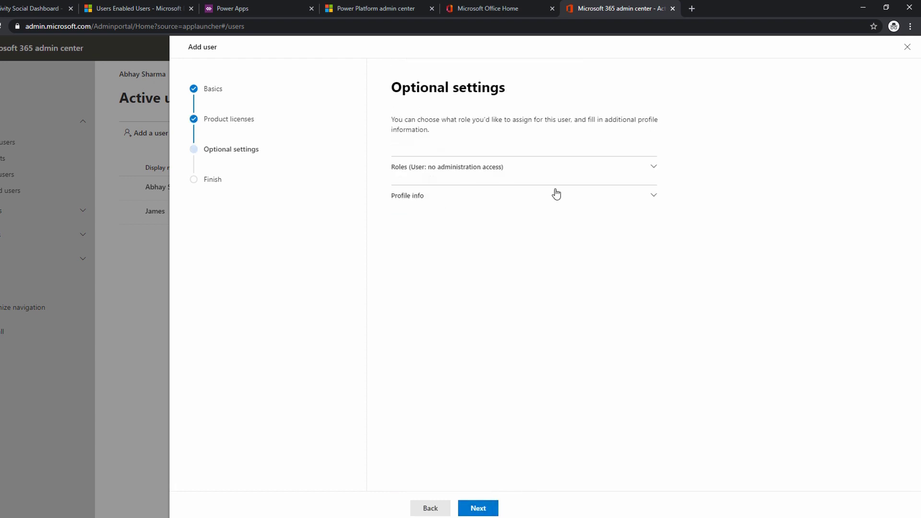
Expand the new user's roles, choose Admin center access and check the Global admin and User admin descriptions.
click(517, 175)
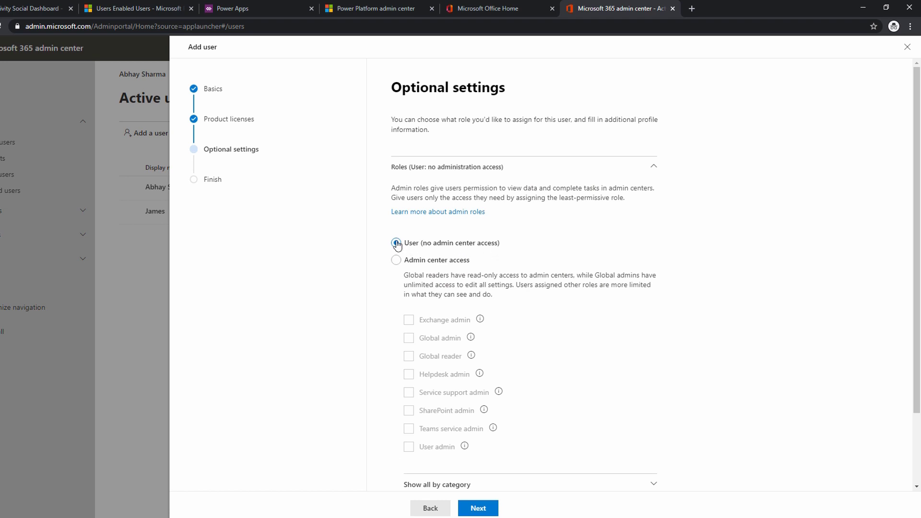
scroll(396, 245, down, 1)
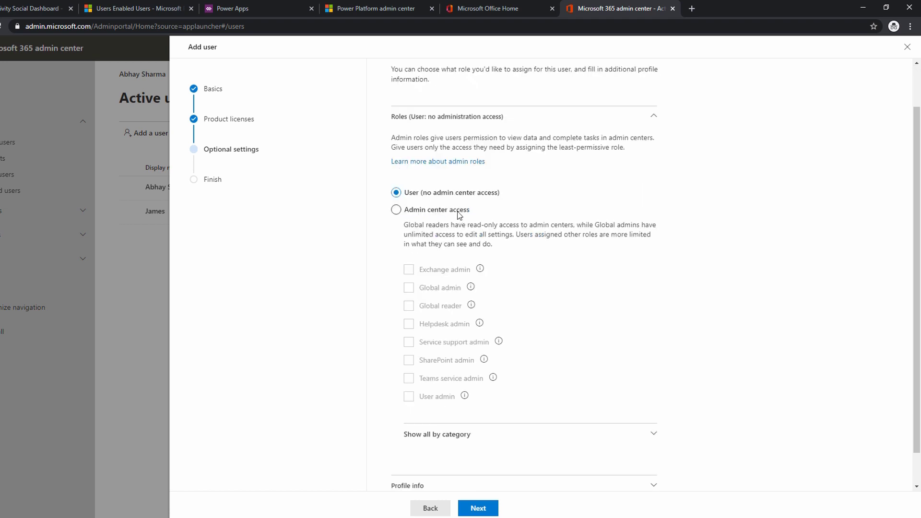
click(396, 210)
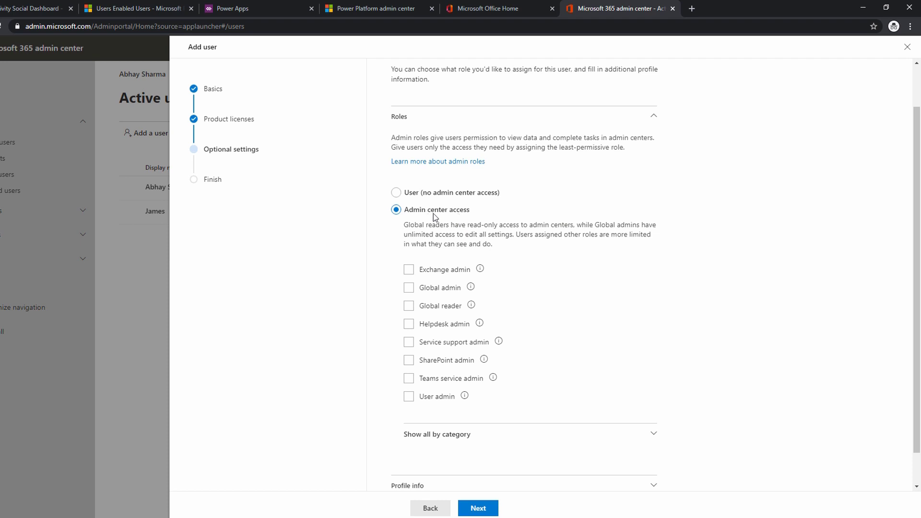
scroll(461, 230, down, 1)
mouse_move(481, 235)
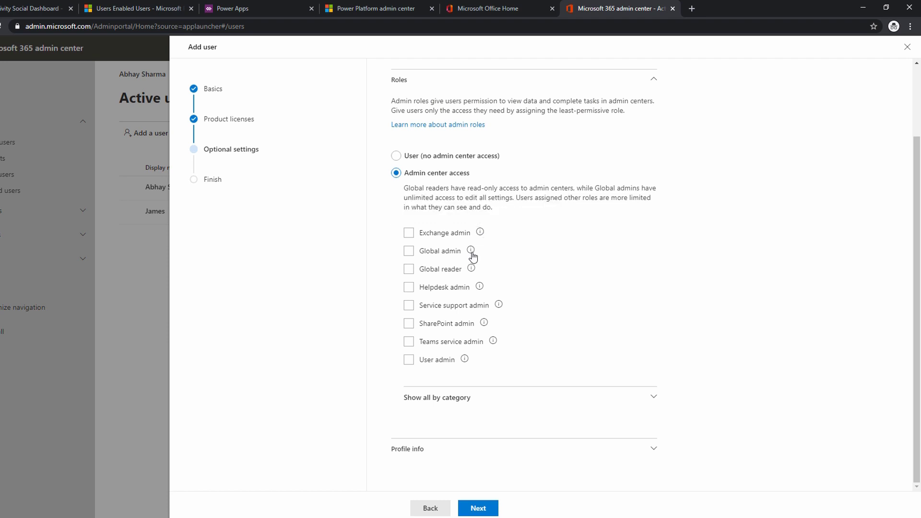
mouse_move(472, 251)
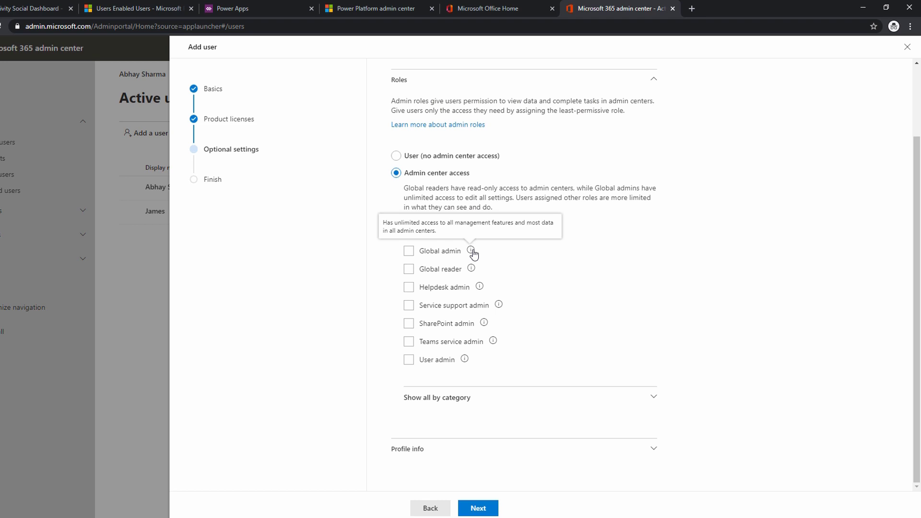
mouse_move(465, 361)
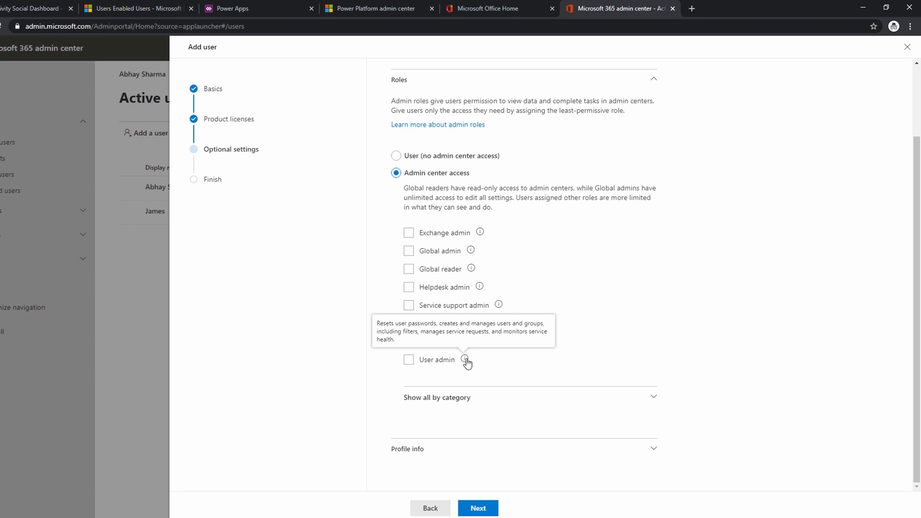
Show all admin roles by category and examine the Collaboration roles, including the Dynamics 365 admin description.
click(463, 399)
scroll(564, 382, down, 1)
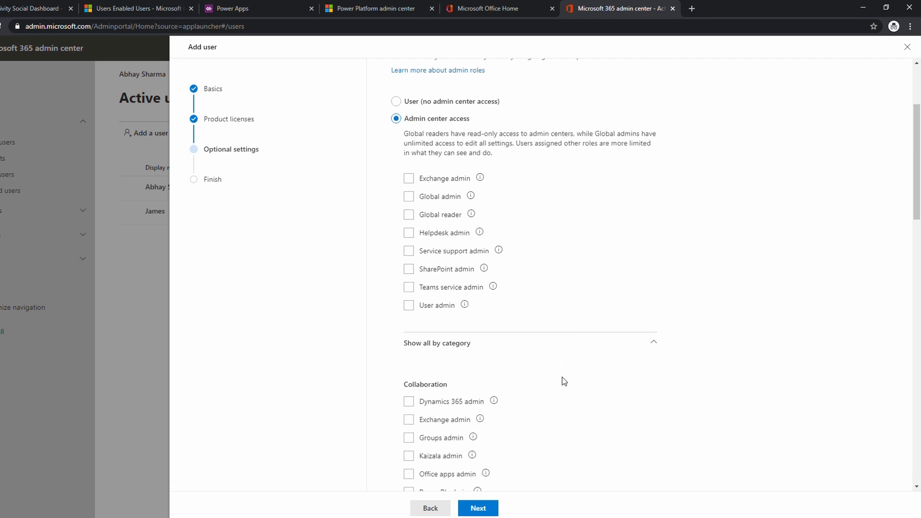
scroll(564, 381, down, 4)
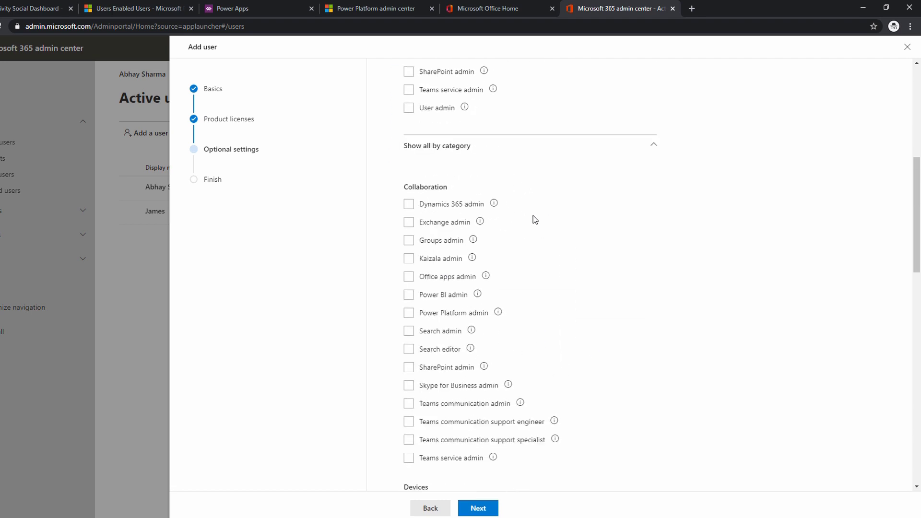
mouse_move(494, 206)
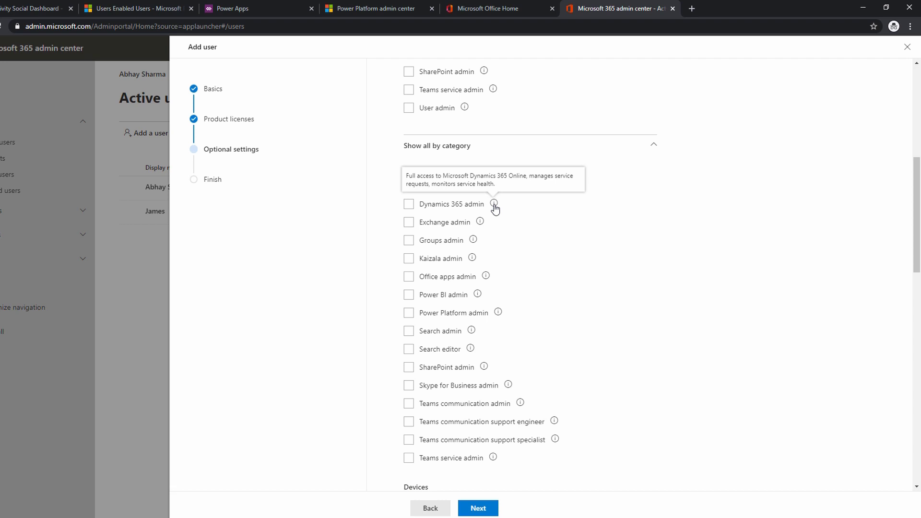
scroll(512, 308, down, 5)
scroll(547, 240, up, 4)
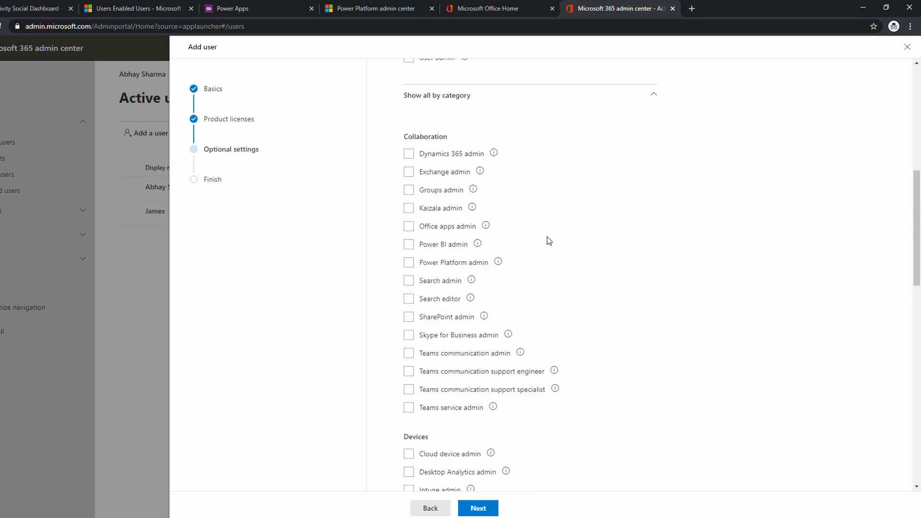
Examine the admin roles in the Devices, Global, Identity, Other, Read-only and Security & Compliance categories.
scroll(526, 272, down, 4)
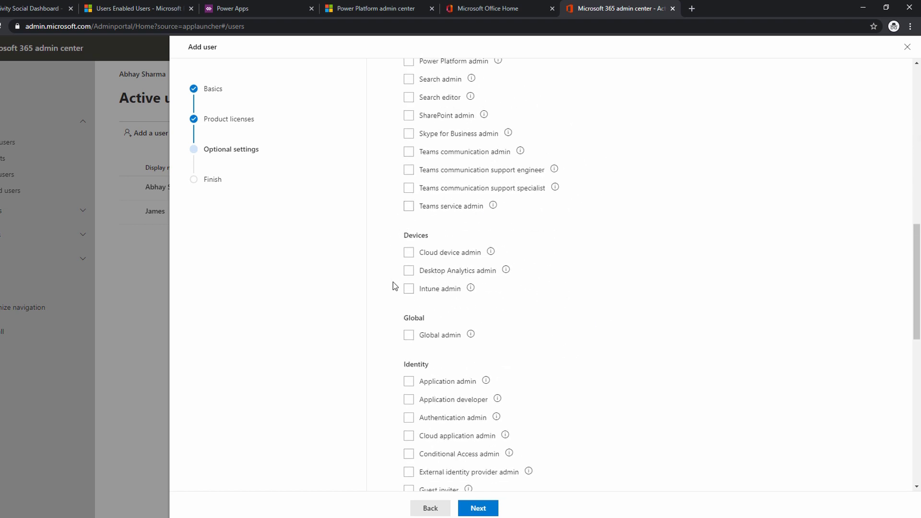
scroll(506, 289, down, 2)
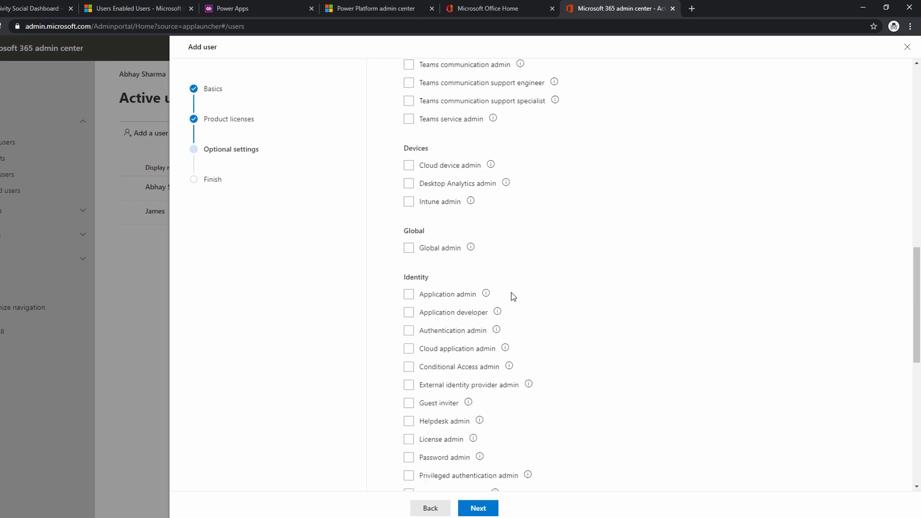
click(420, 236)
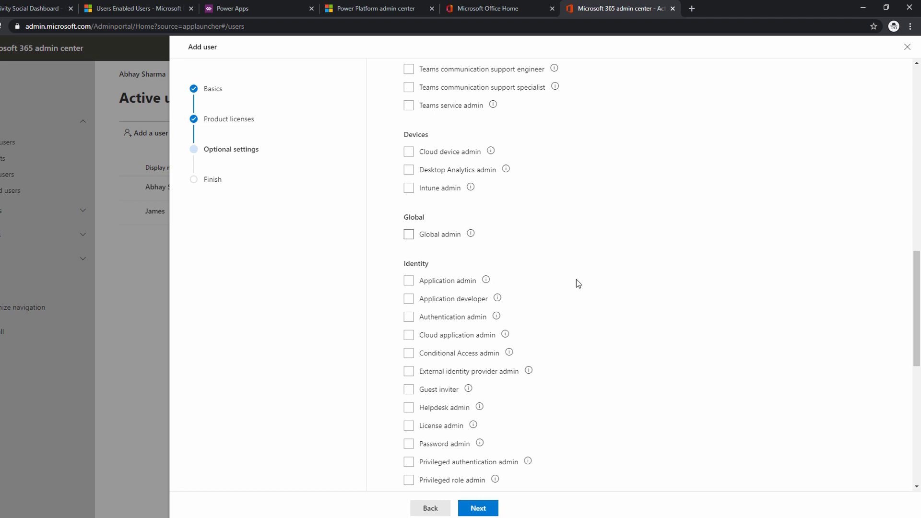
scroll(473, 298, down, 5)
mouse_move(472, 296)
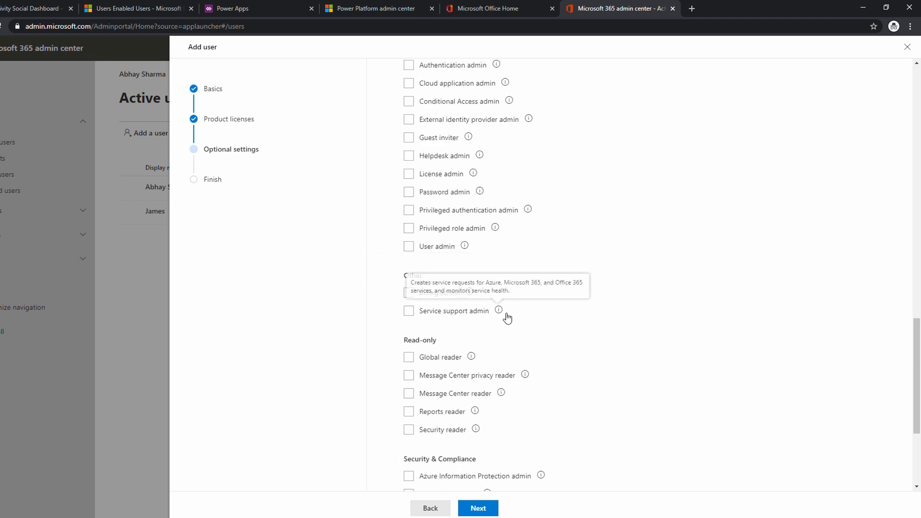
scroll(552, 318, down, 1)
scroll(565, 318, down, 2)
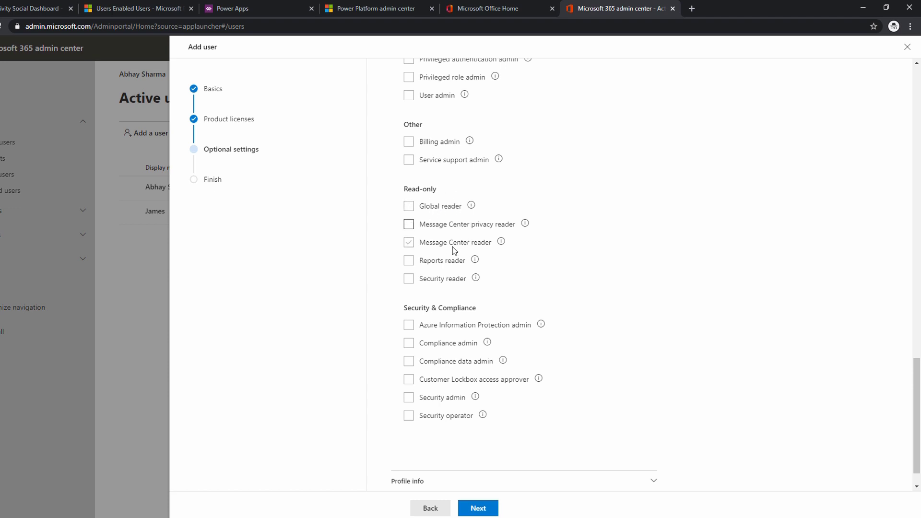
scroll(549, 290, down, 1)
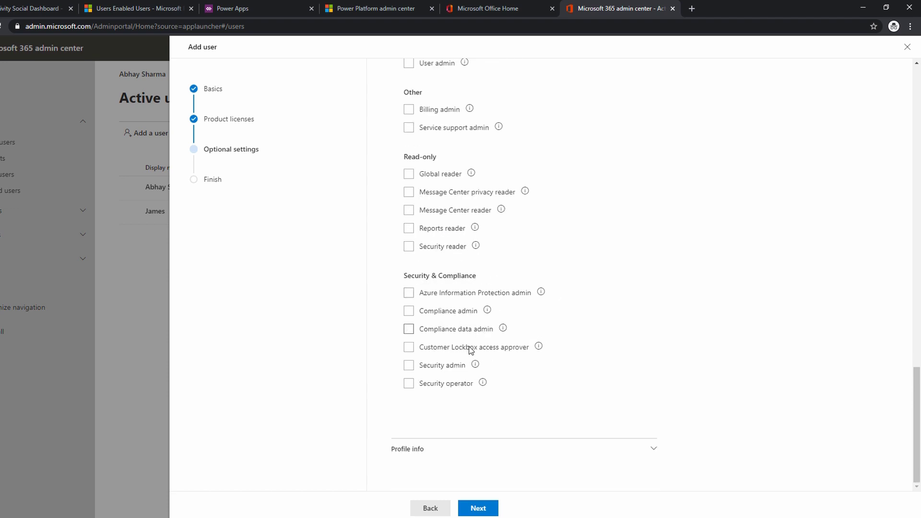
scroll(531, 241, up, 20)
scroll(537, 242, down, 4)
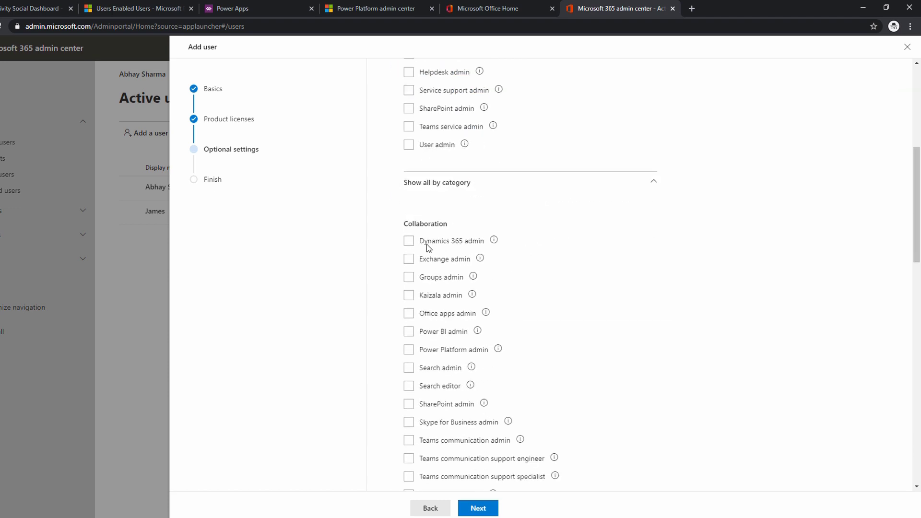
Give the new user the Dynamics 365 admin role, leave the profile info blank, and finish adding the user.
click(408, 241)
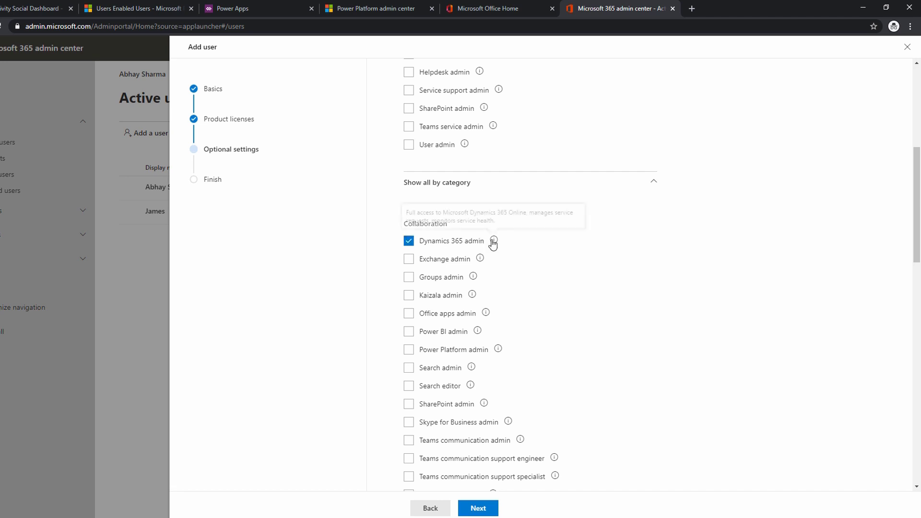
scroll(491, 243, down, 15)
click(518, 449)
scroll(533, 342, down, 6)
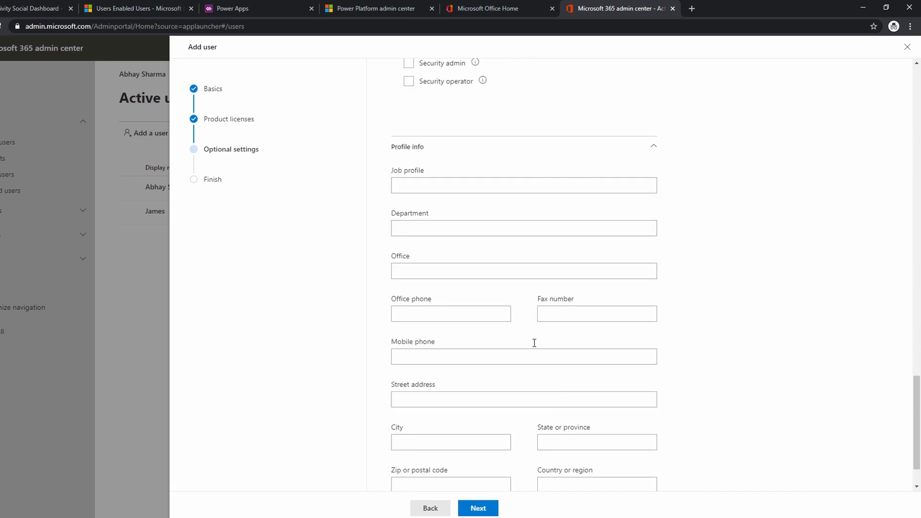
scroll(516, 268, down, 2)
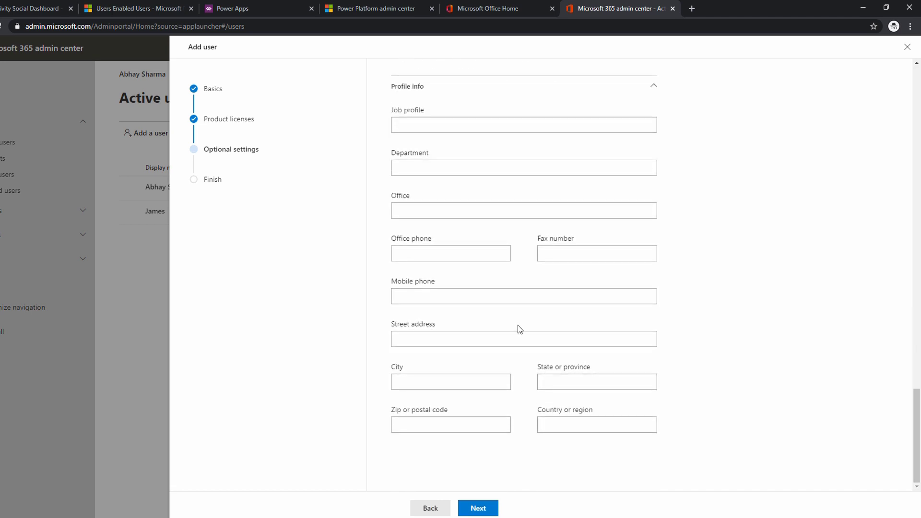
click(475, 508)
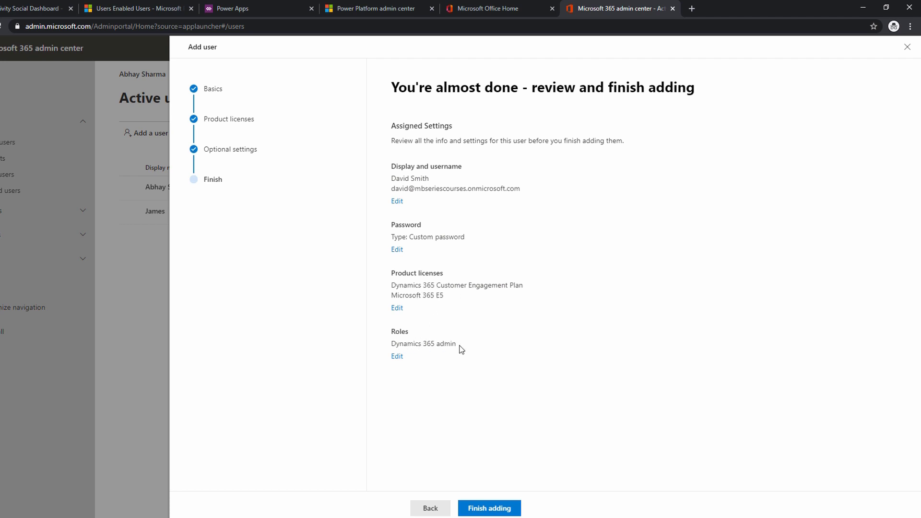
click(494, 509)
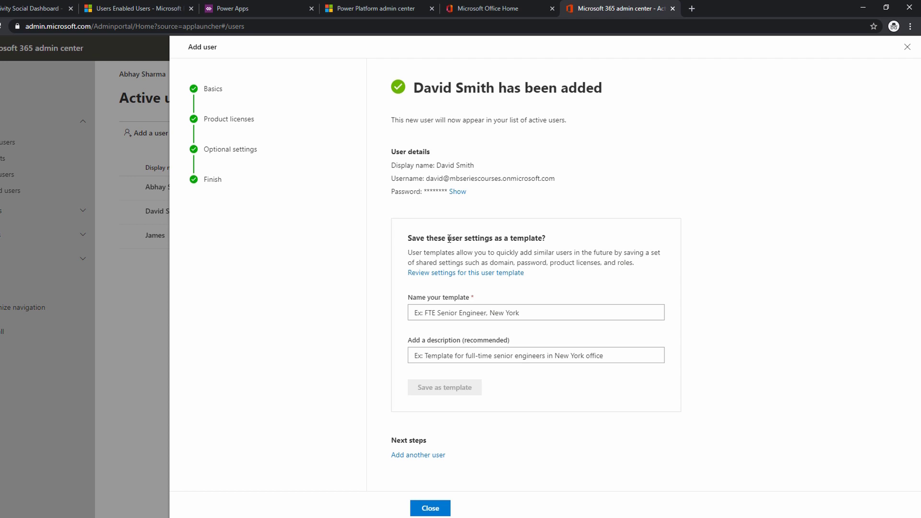
Switch to the Dynamics 365 Enabled Users view and refresh the list until the new user is synchronized.
click(145, 7)
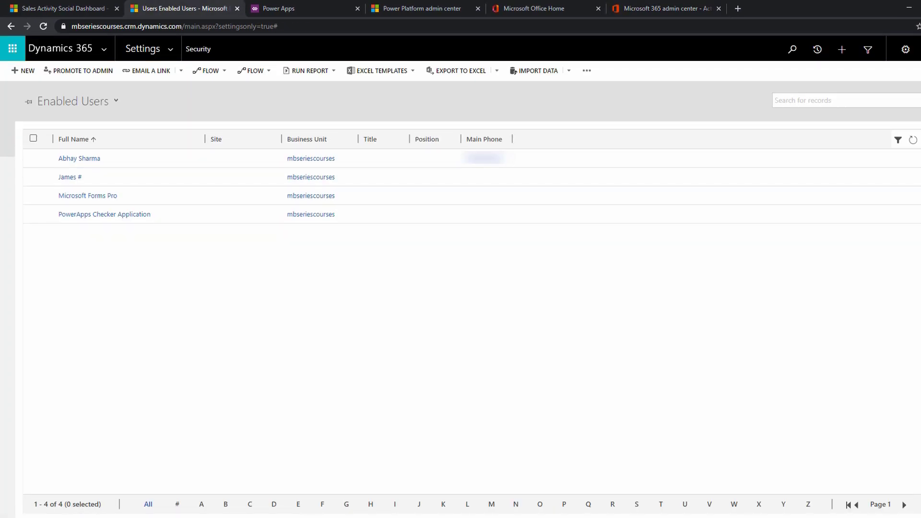
click(913, 140)
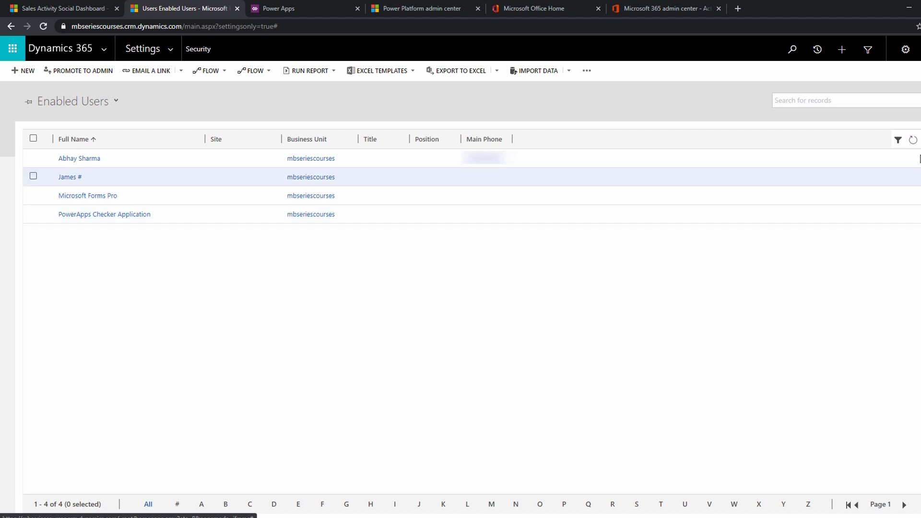
click(913, 141)
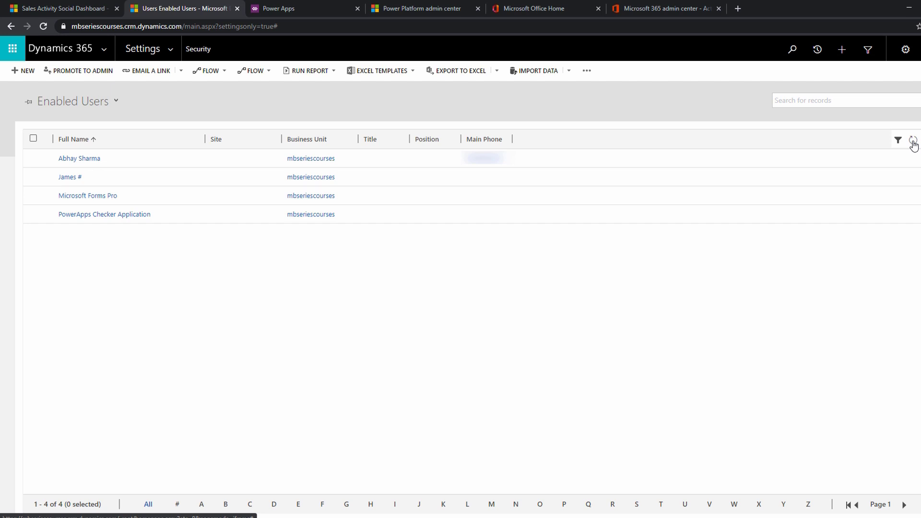
click(913, 141)
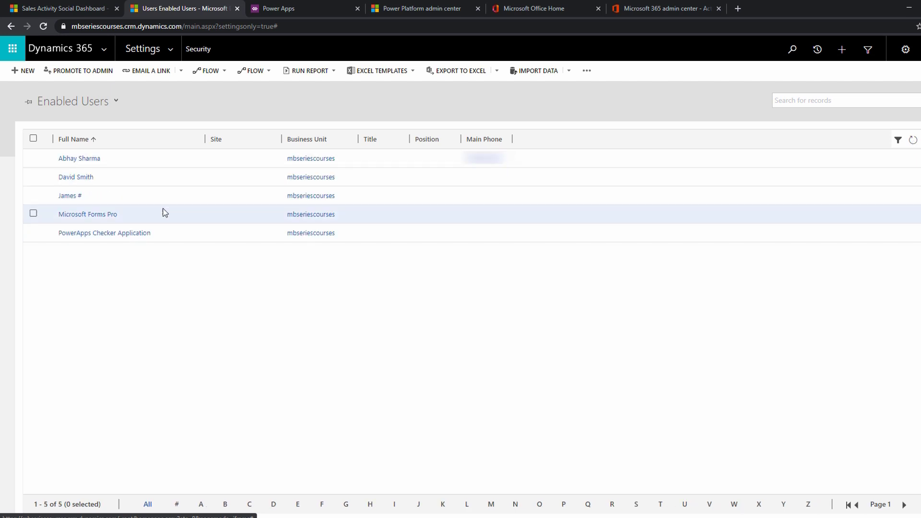
Select the newly added user, examine the assigned security roles in Manage User Roles, and leave without changes.
click(146, 177)
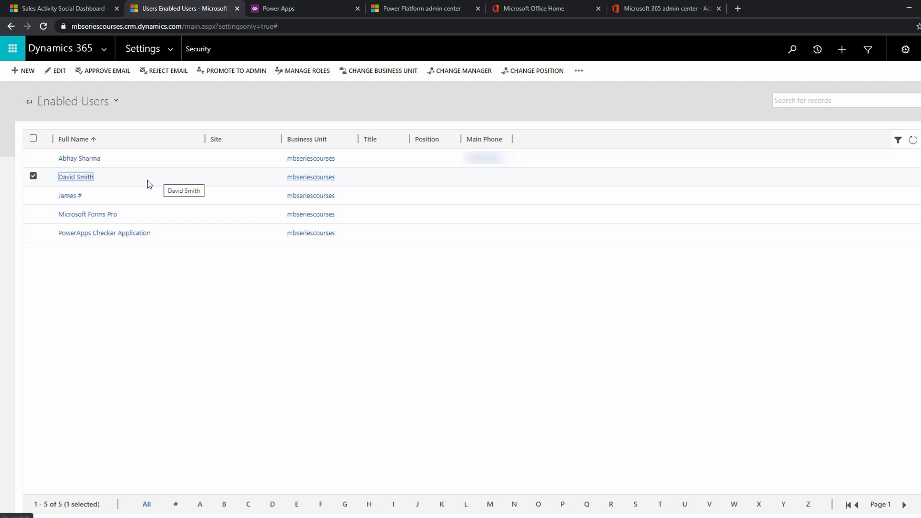
click(157, 180)
click(151, 171)
click(303, 72)
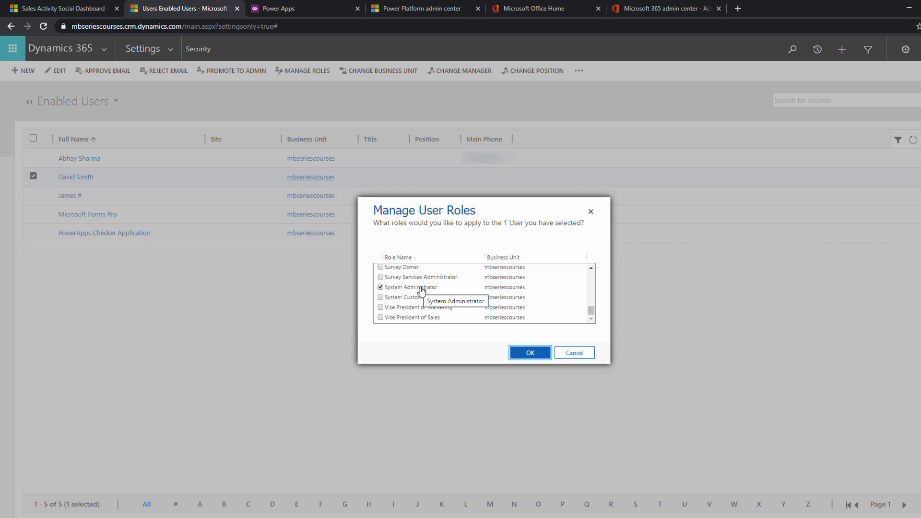
click(575, 355)
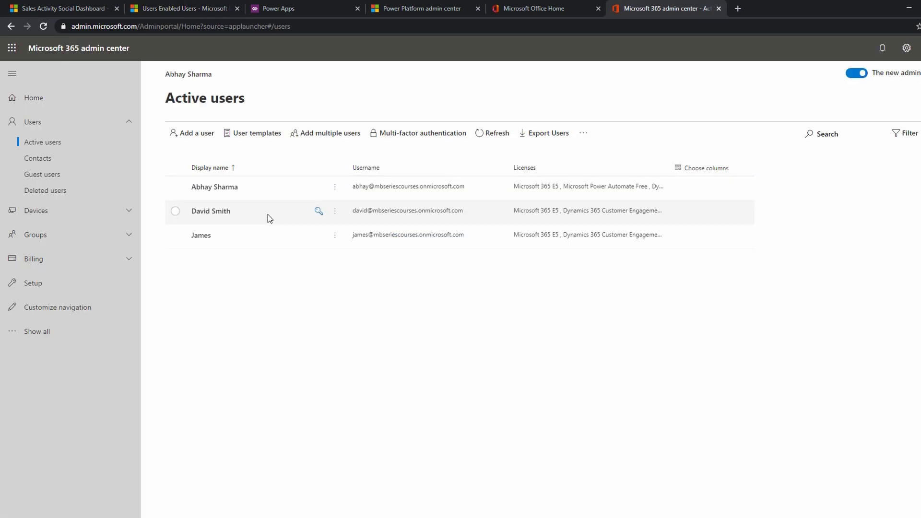
In the Microsoft 365 admin center, open the new user's details and check the assigned licenses and apps.
click(267, 215)
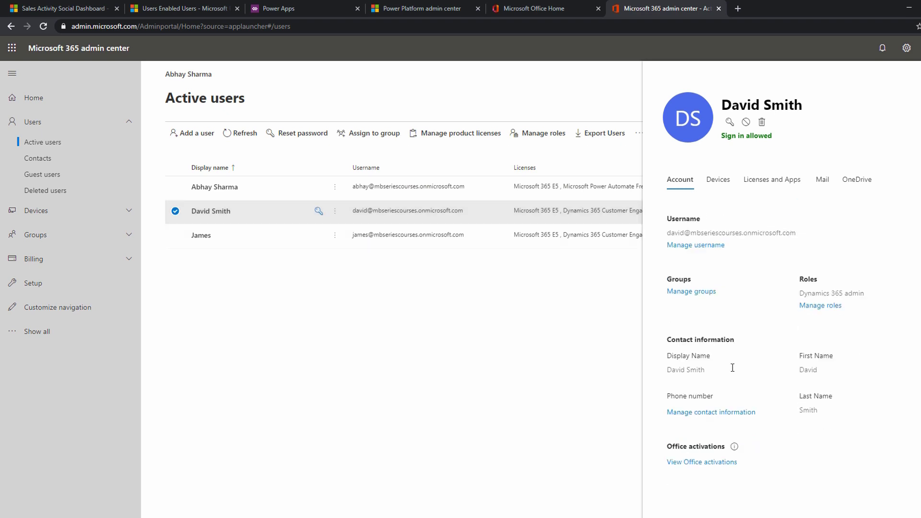
click(769, 186)
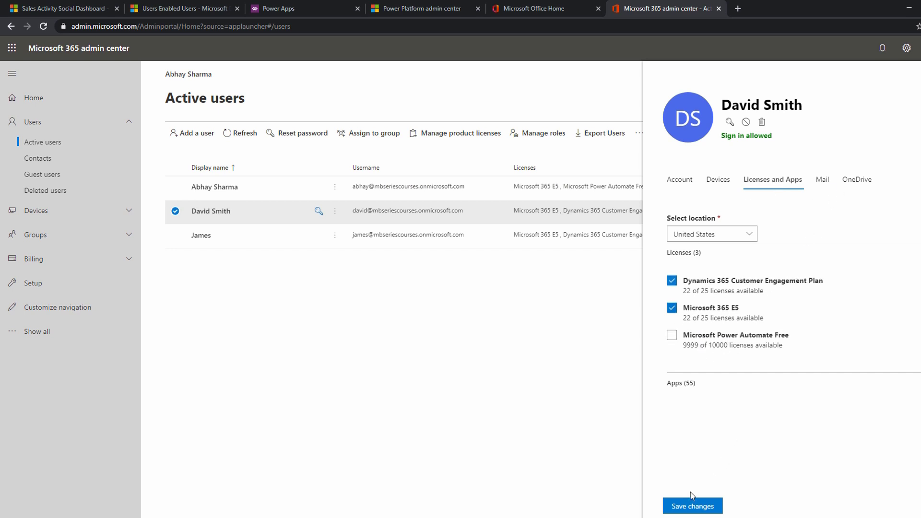
click(549, 289)
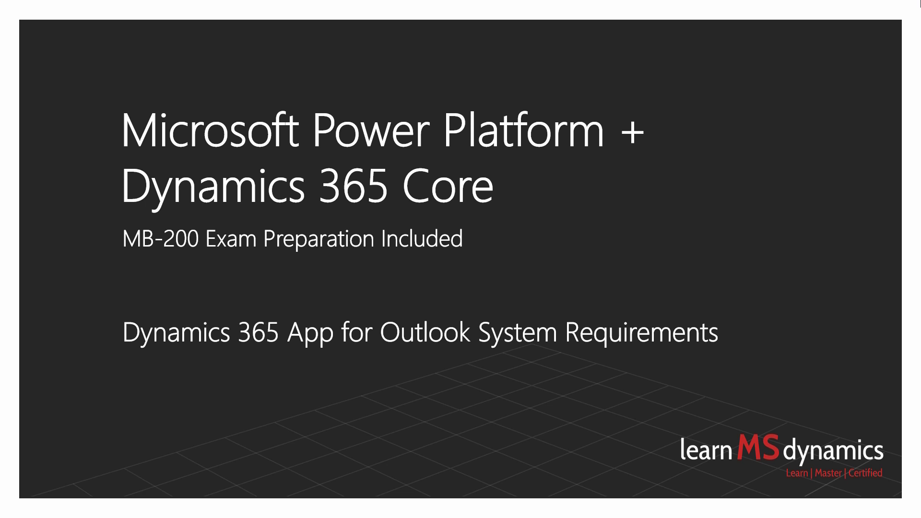
key(Right)
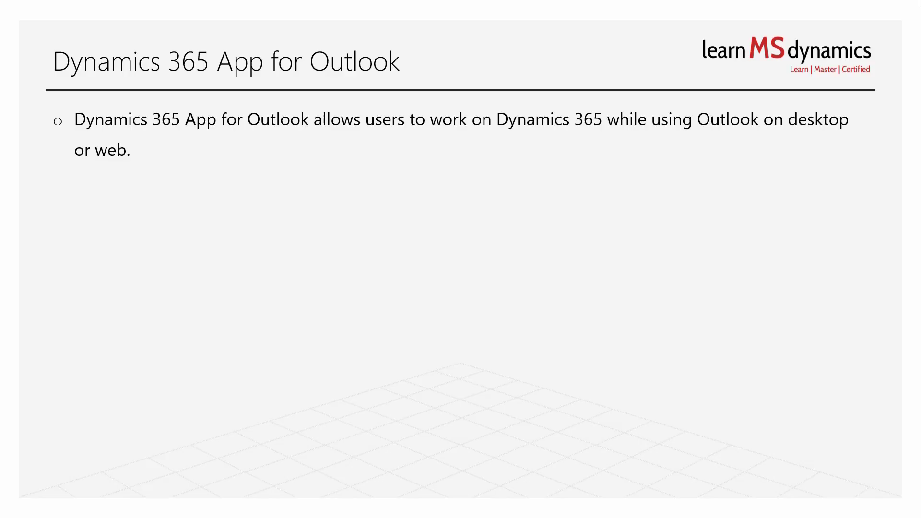